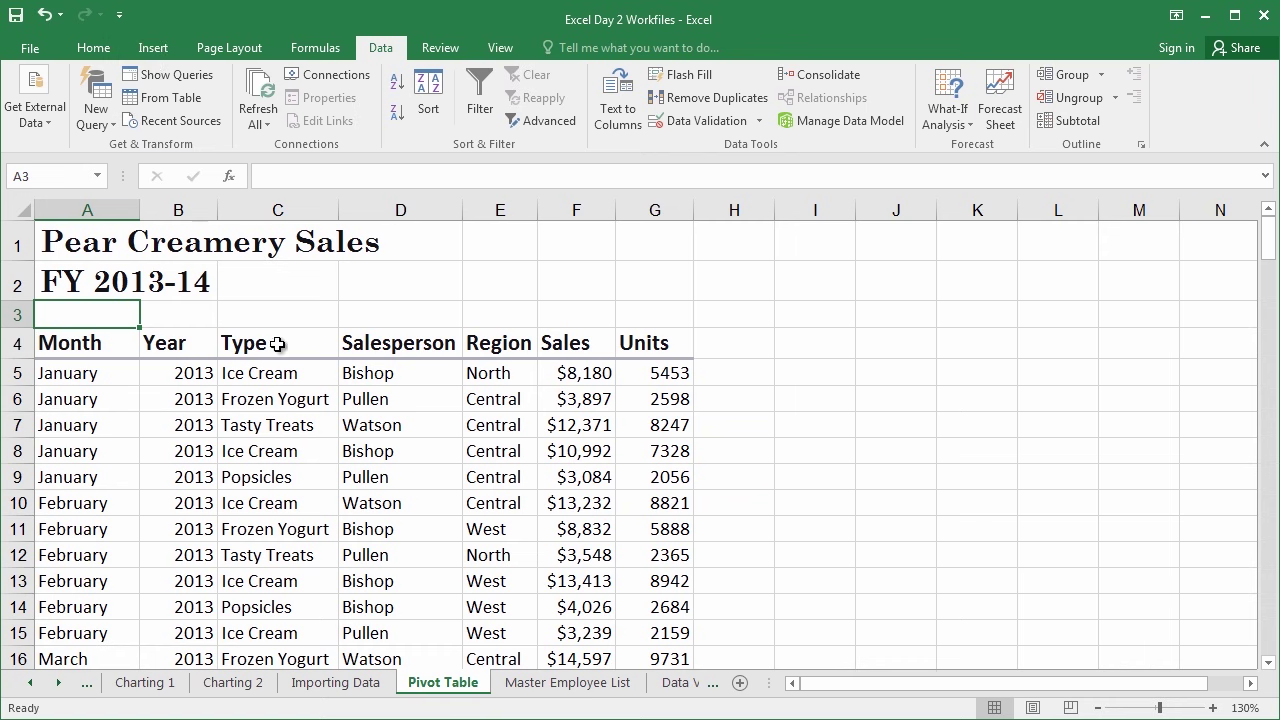
Step: Review the Frozen Yogurt sale and its salesperson in row 6, show the Insert ribbon, then select cell C6
{"action": "left_click", "coordinate": [299, 400]}
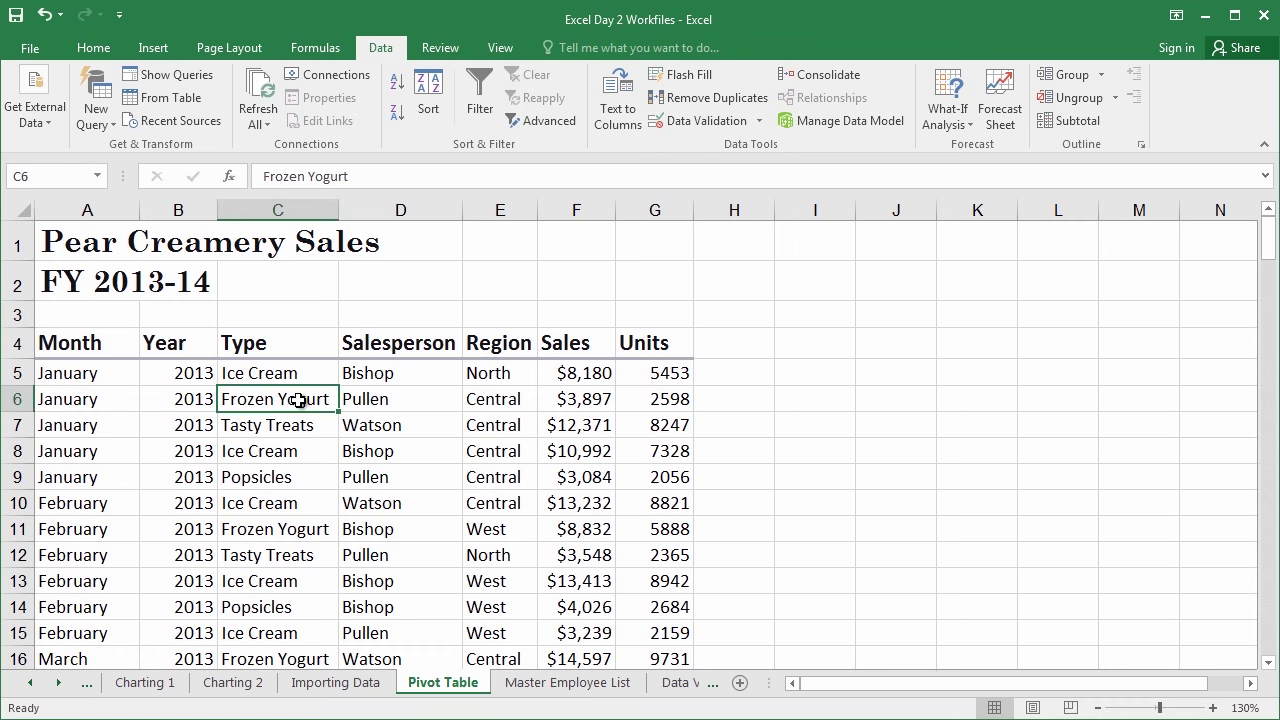
{"action": "left_click", "coordinate": [378, 406]}
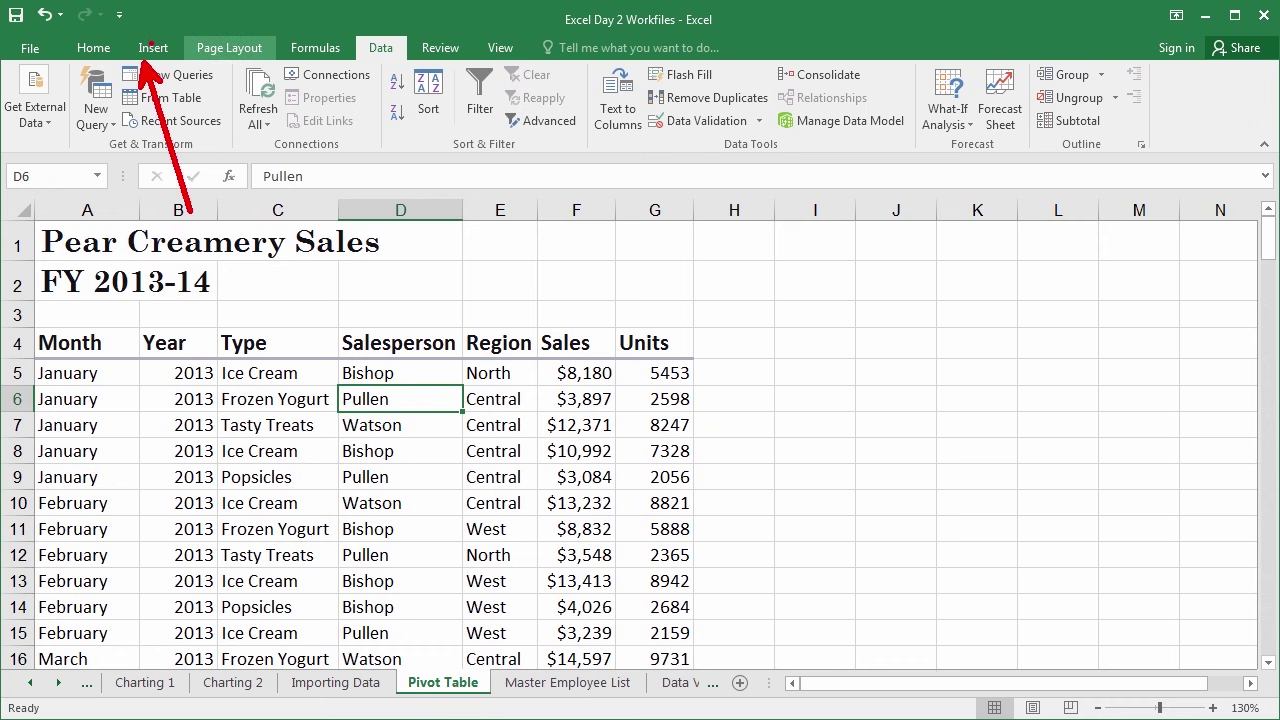
{"action": "left_click", "coordinate": [152, 48]}
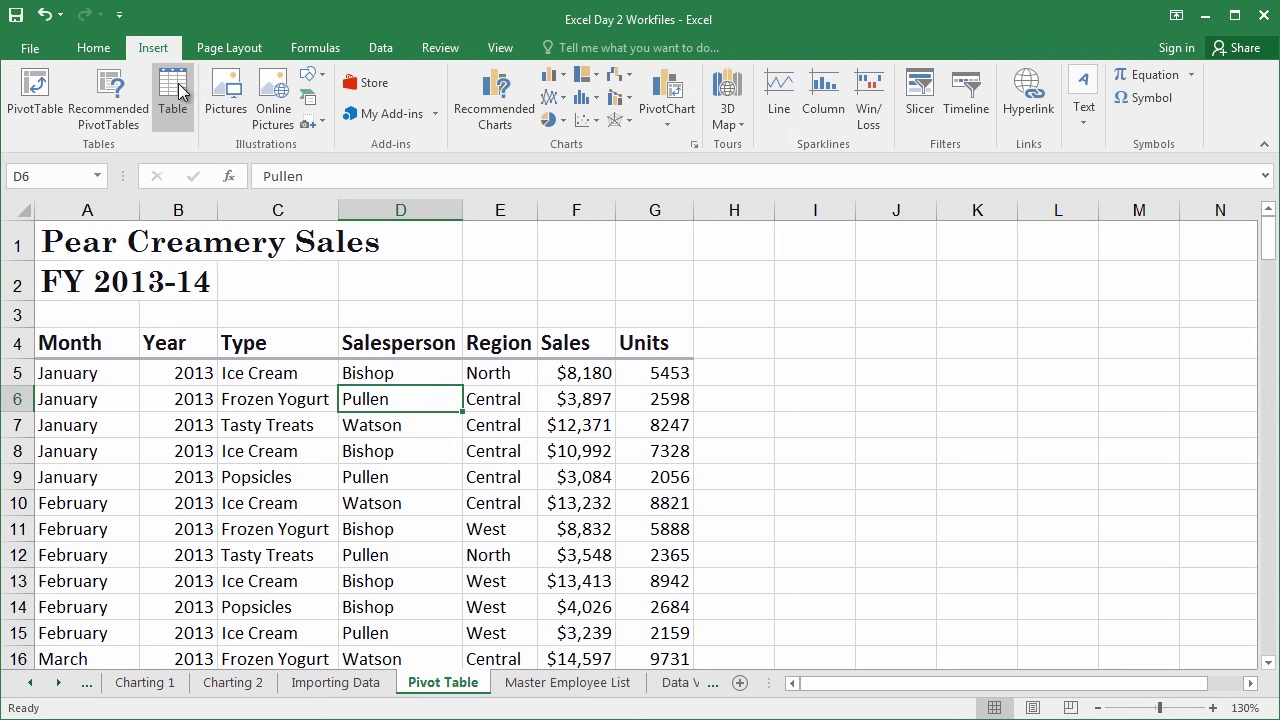
{"action": "left_click", "coordinate": [260, 402]}
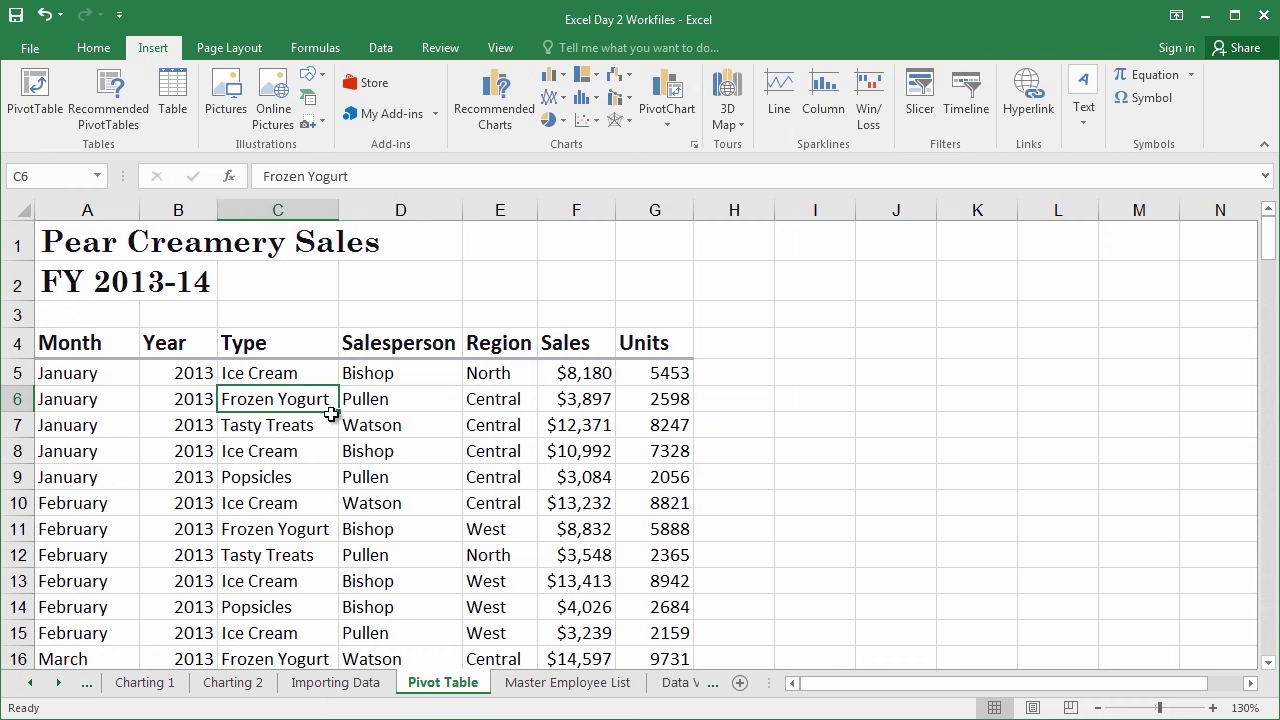
Step: Insert a PivotTable from range 'Pivot Table'!$A$4:$G$168 on a new worksheet
{"action": "left_click", "coordinate": [35, 122]}
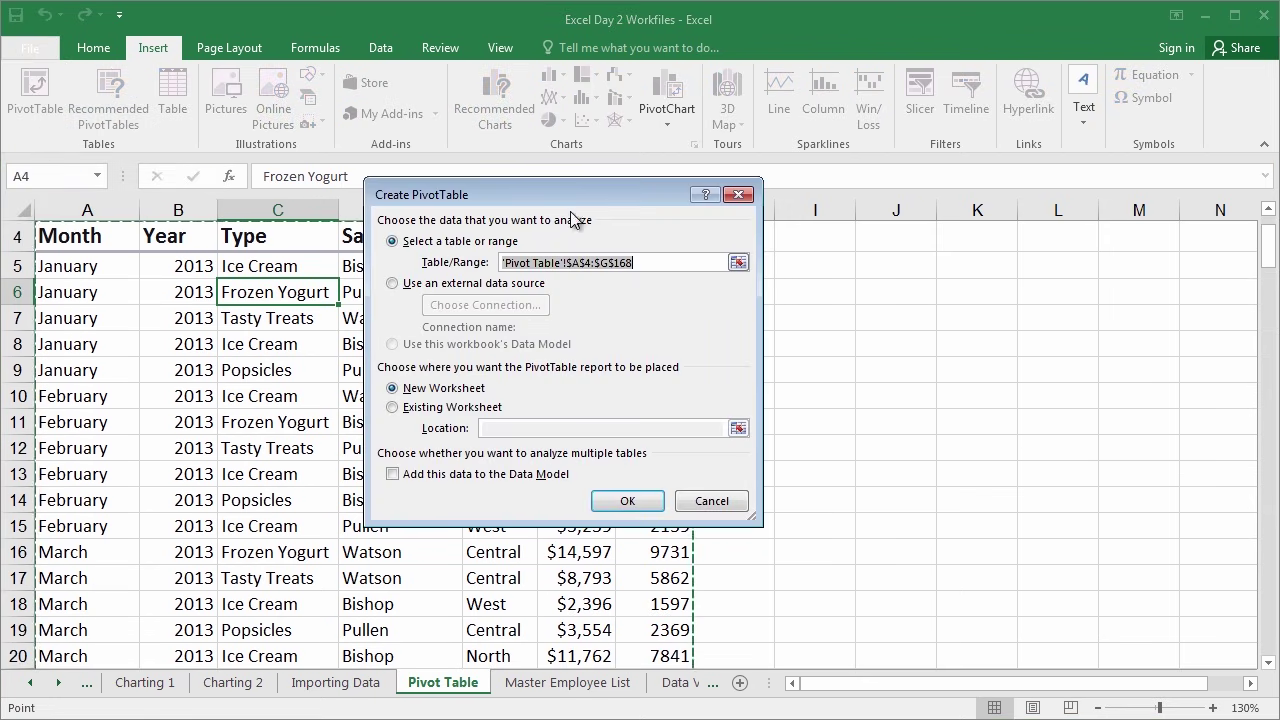
{"action": "left_click_drag", "start_coordinate": [551, 196], "coordinate": [914, 233]}
{"action": "scroll", "coordinate": [405, 448], "scroll_direction": "up", "scroll_amount": 1}
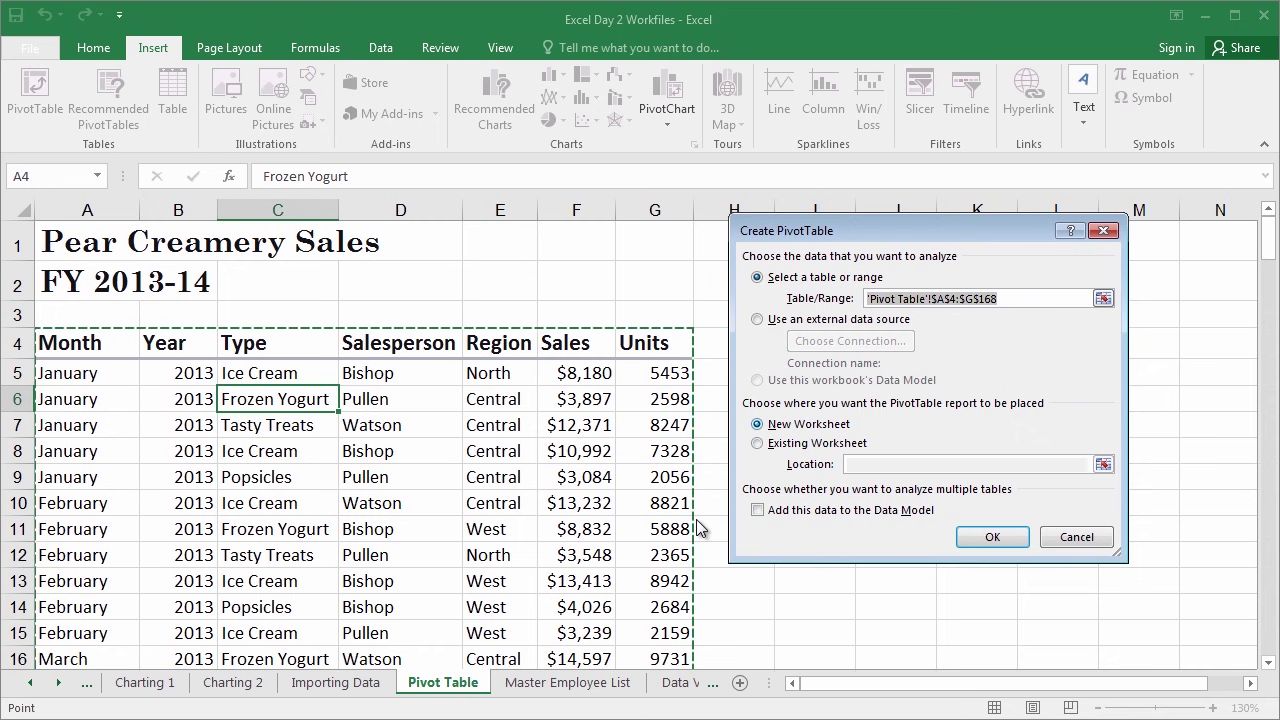
{"action": "key", "text": "Tab"}
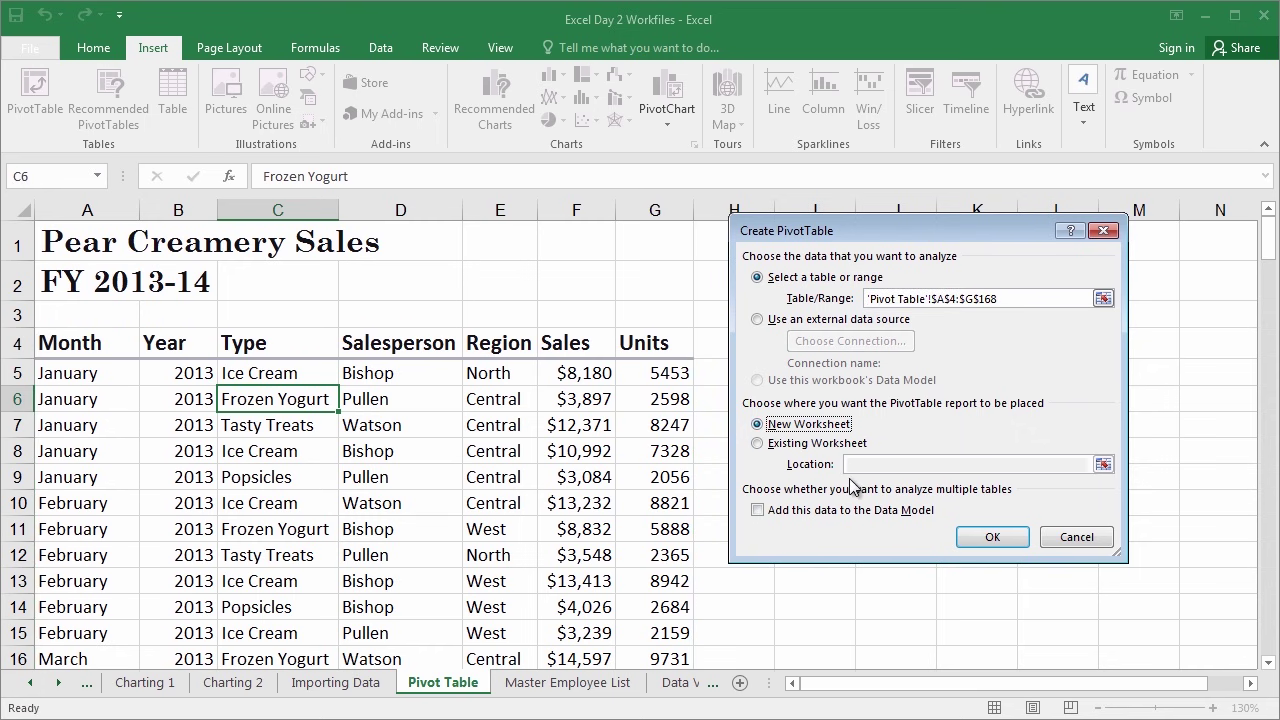
{"action": "left_click", "coordinate": [972, 540]}
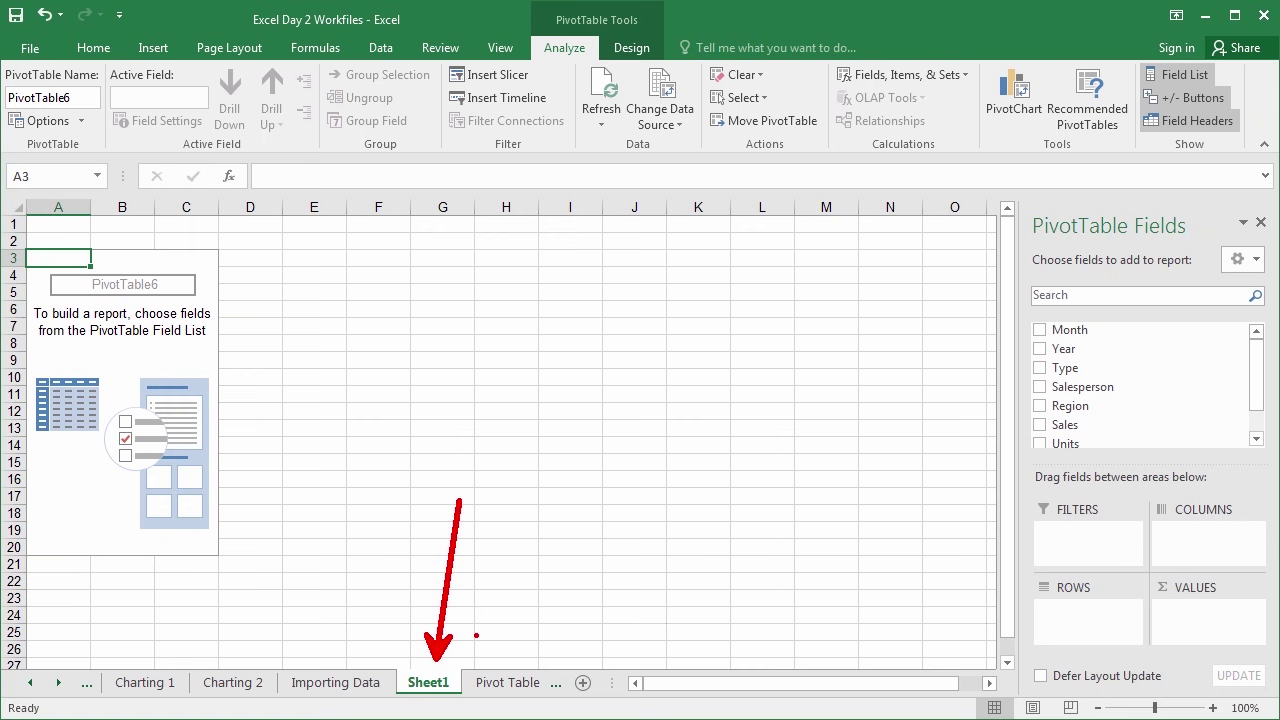
Step: Rename the Sheet1 tab to 'Ice Cream Pivot'
{"action": "right_click", "coordinate": [442, 687]}
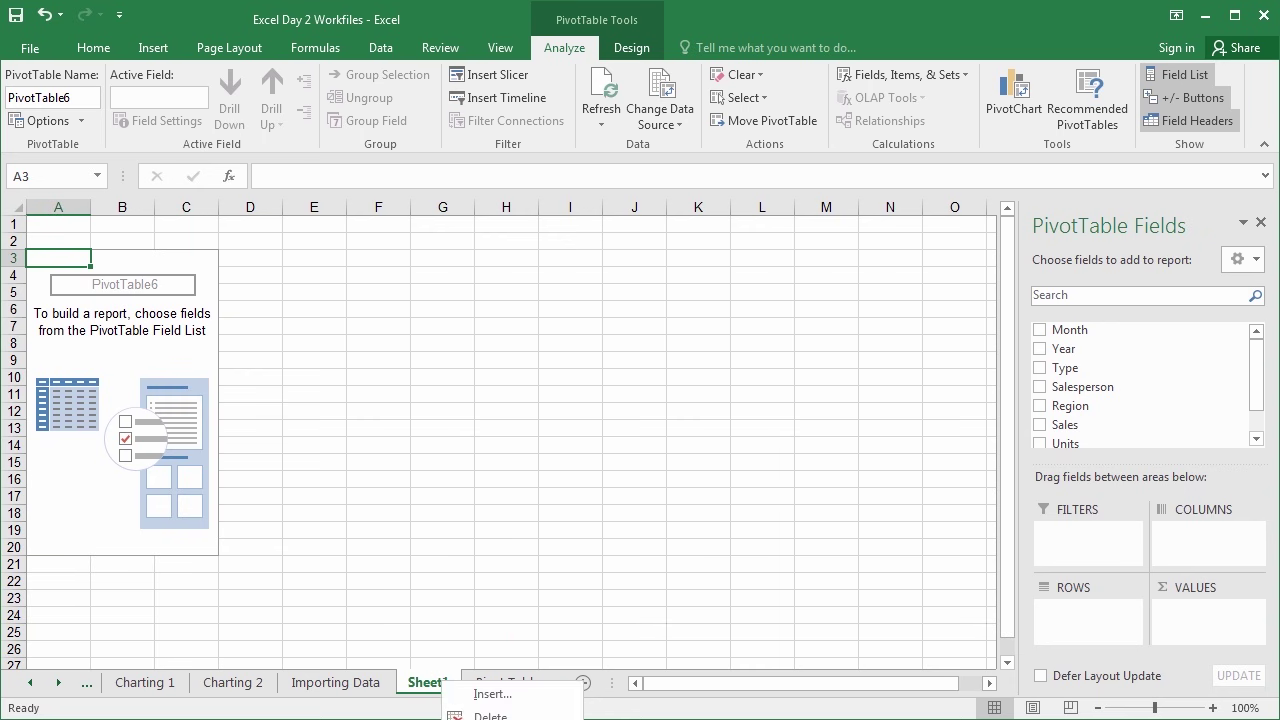
{"action": "key", "text": "r"}
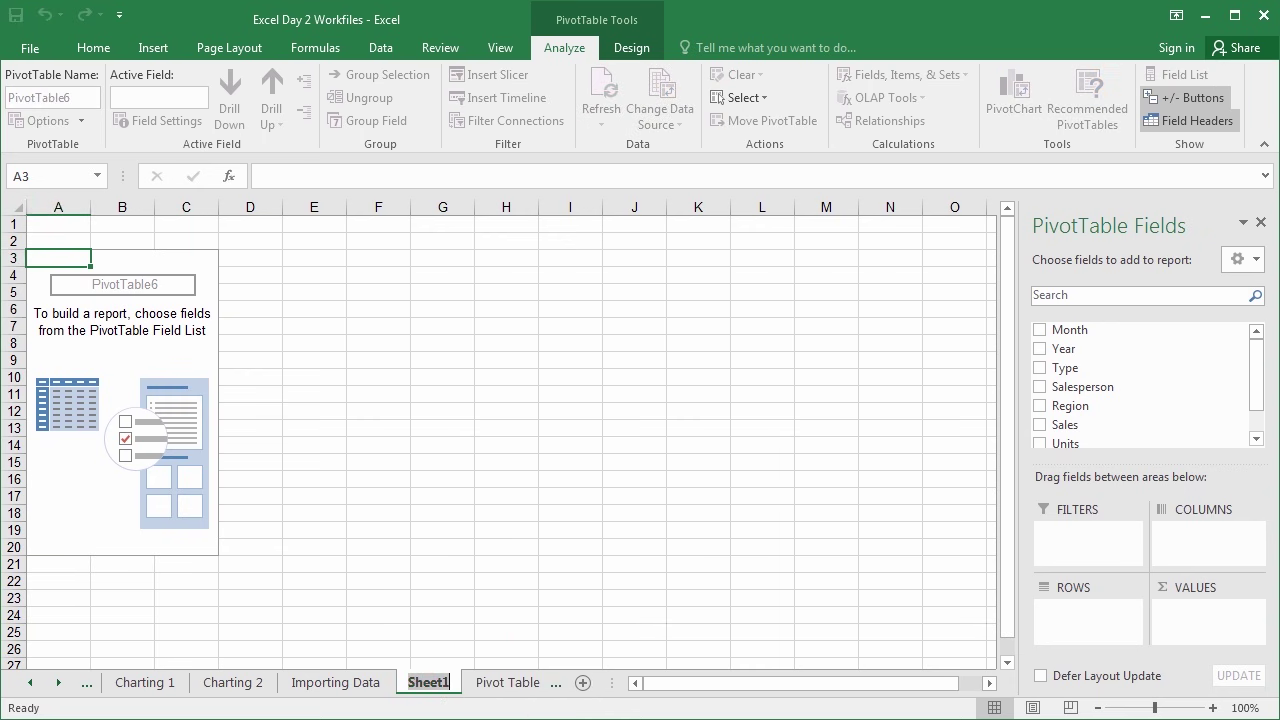
{"action": "type", "text": "Ice Cream"}
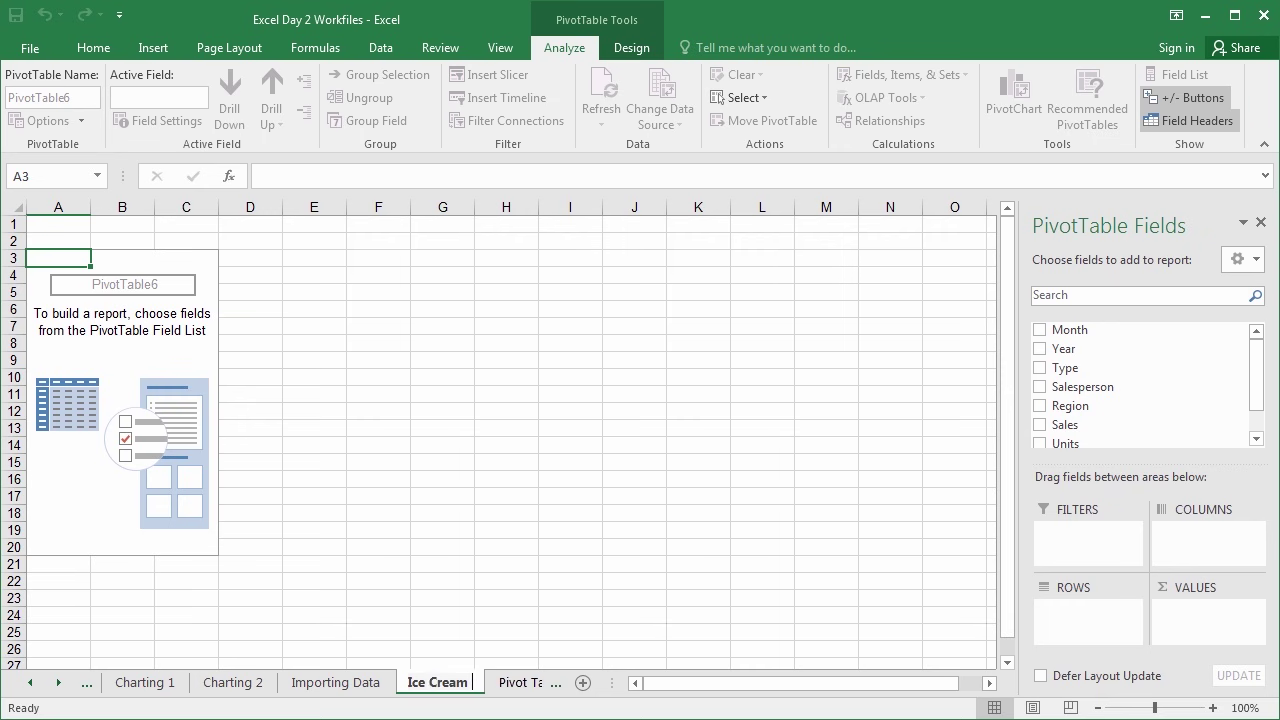
{"action": "type", "text": " Pivot"}
{"action": "key", "text": "Return"}
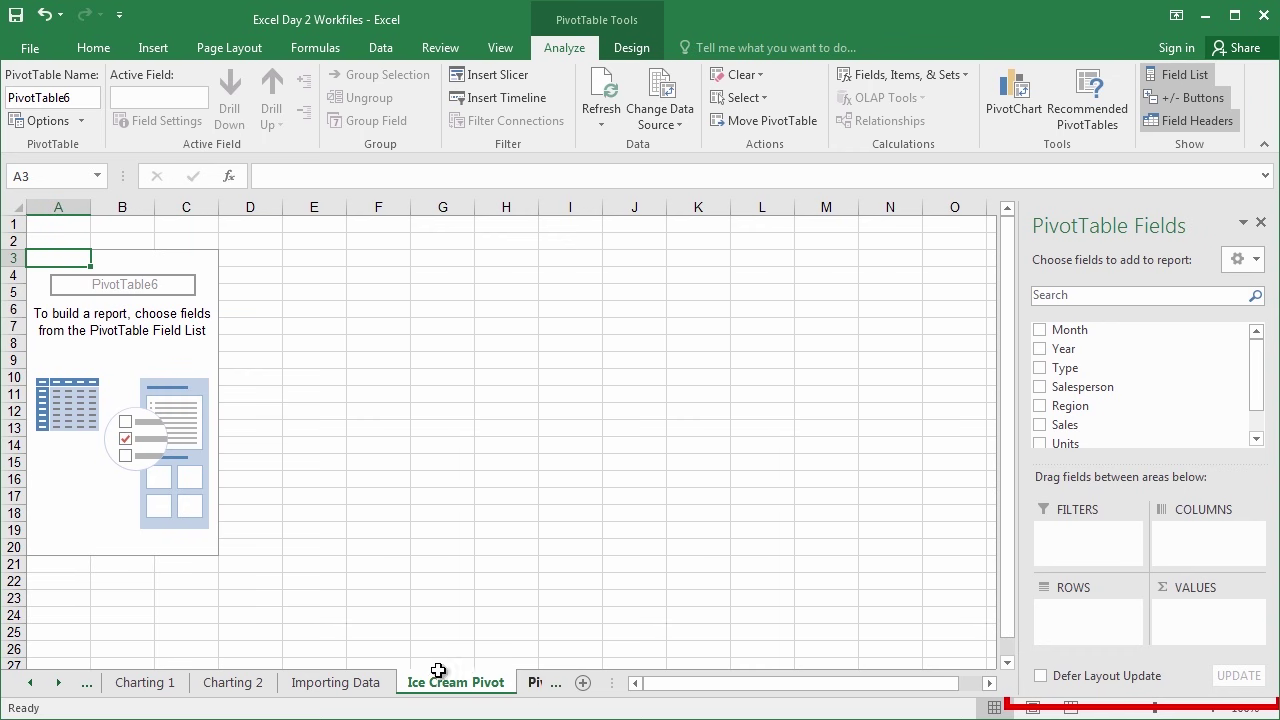
{"action": "left_click", "coordinate": [58, 682]}
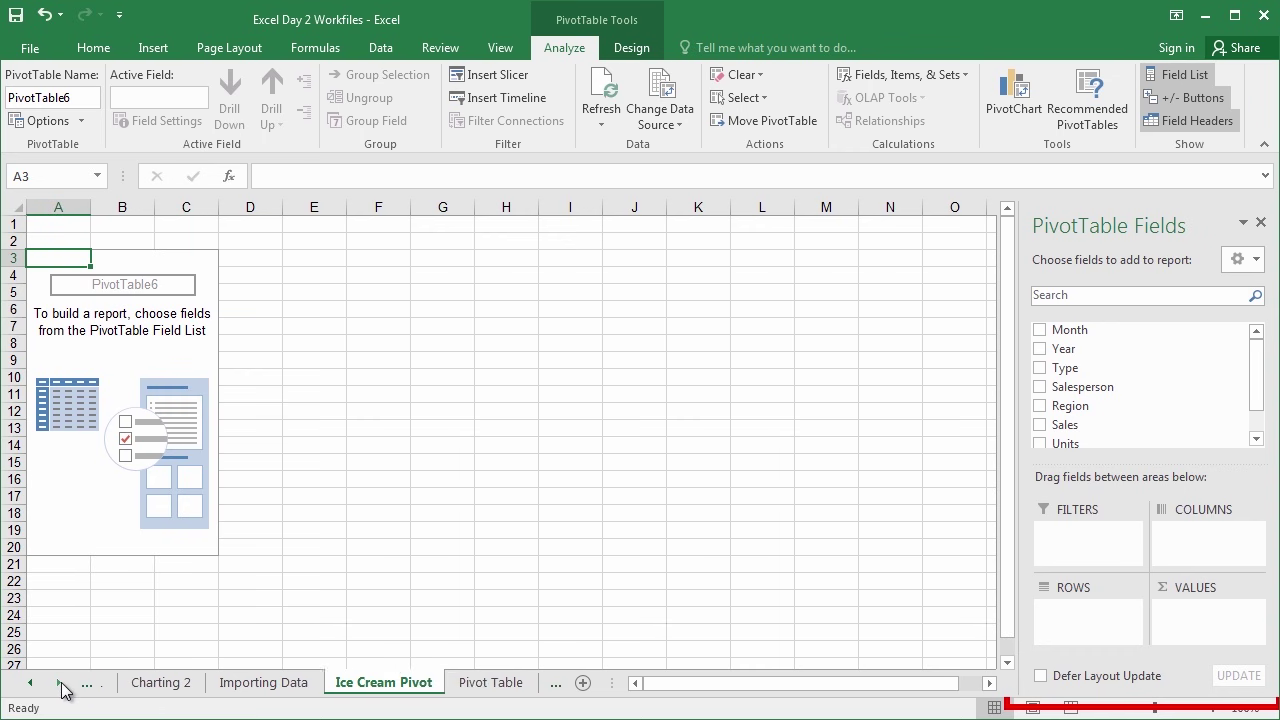
{"action": "left_click", "coordinate": [466, 694]}
{"action": "left_click", "coordinate": [80, 346]}
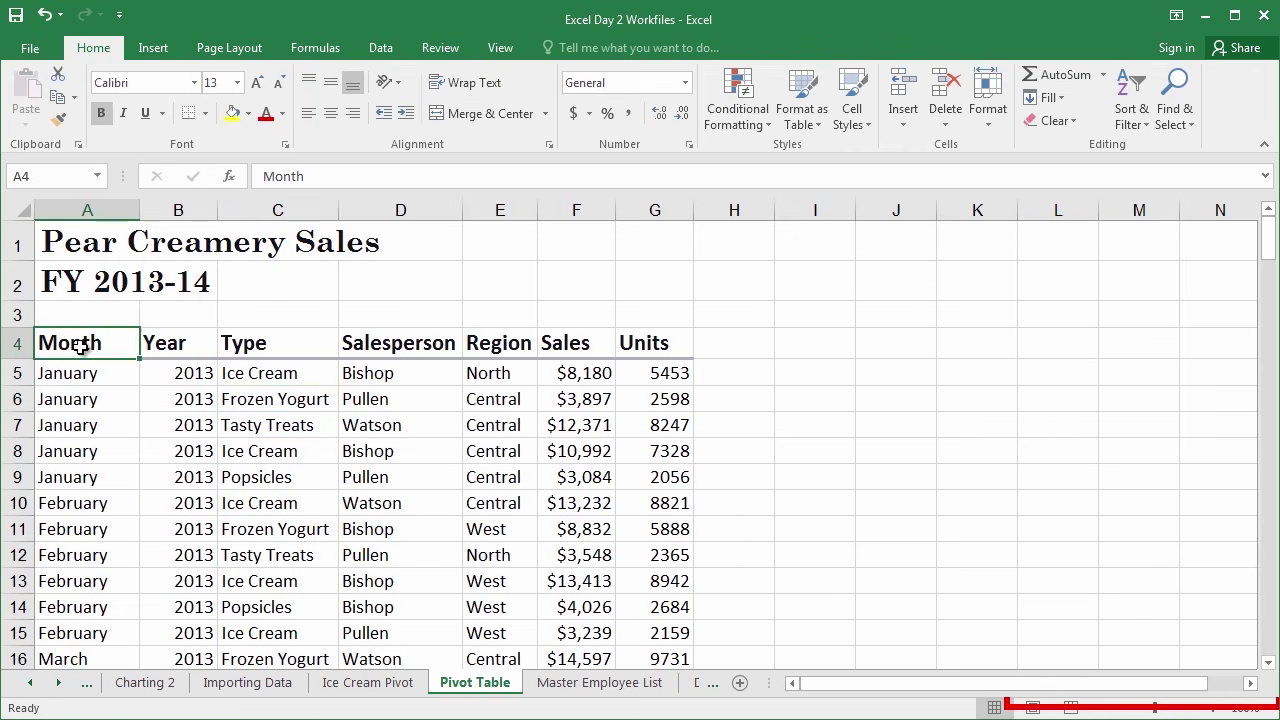
{"action": "left_click", "coordinate": [170, 348]}
{"action": "left_click", "coordinate": [299, 354]}
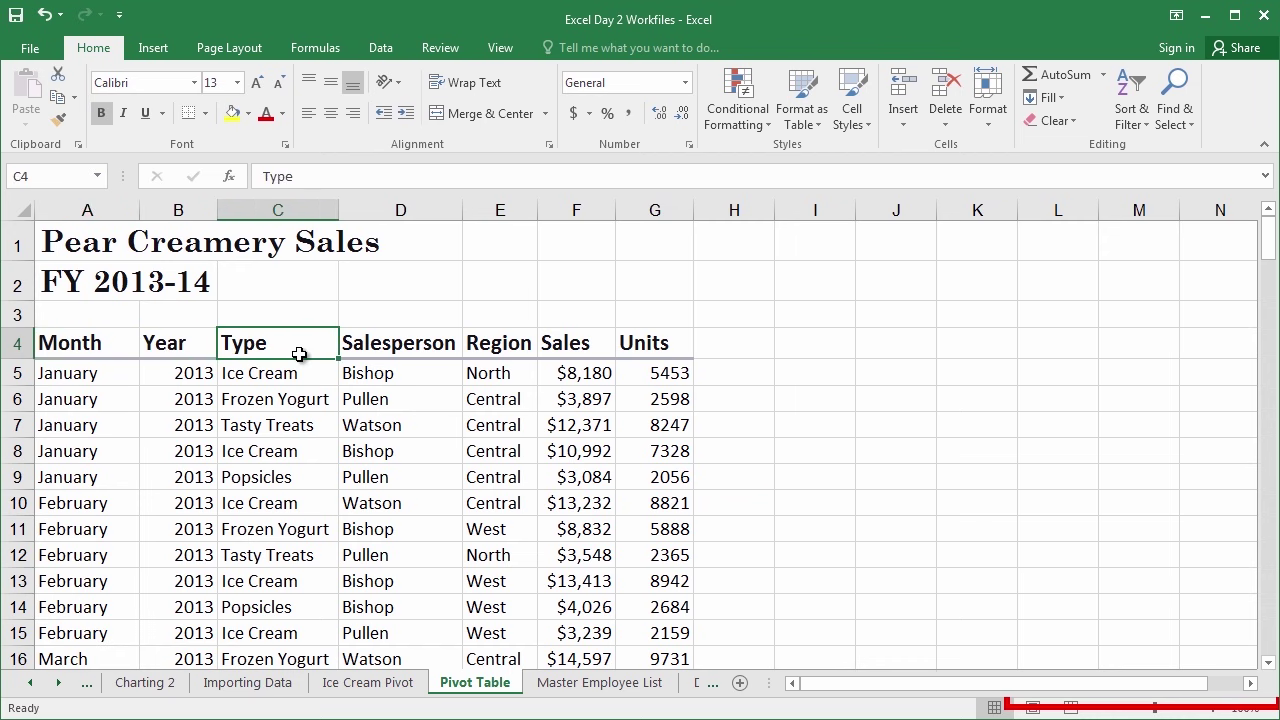
{"action": "left_click", "coordinate": [395, 346]}
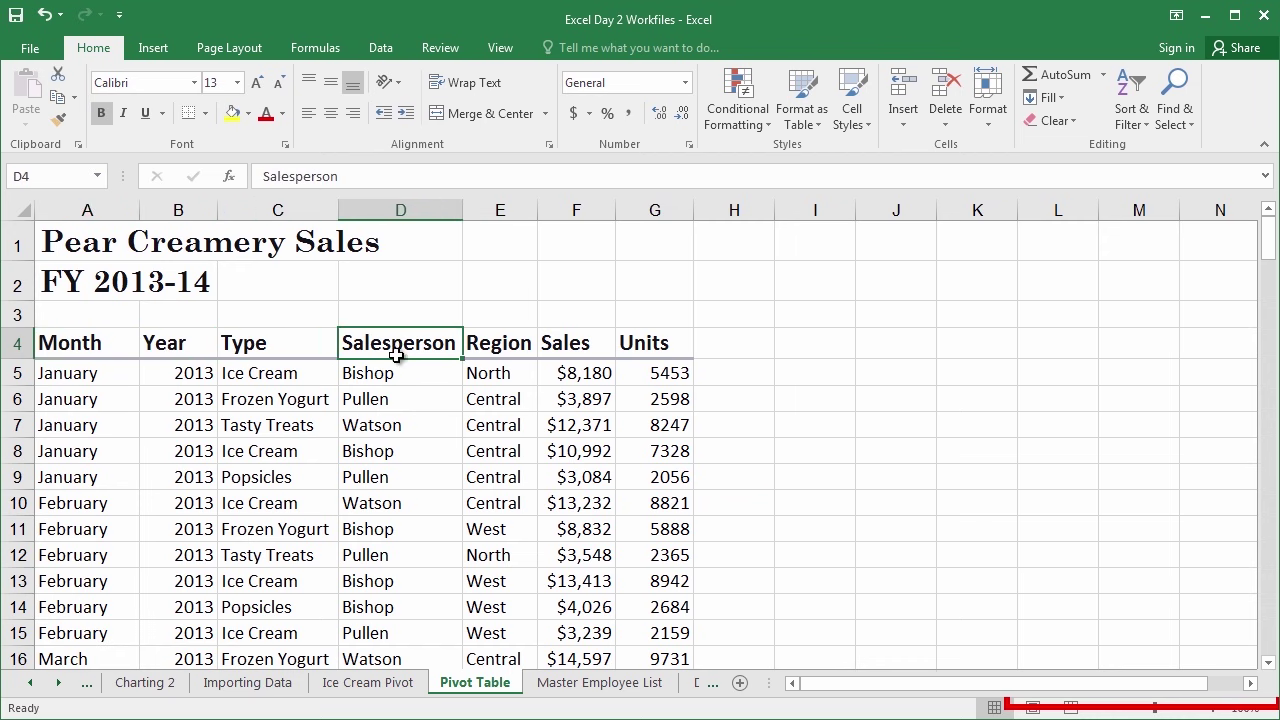
{"action": "left_click", "coordinate": [368, 683]}
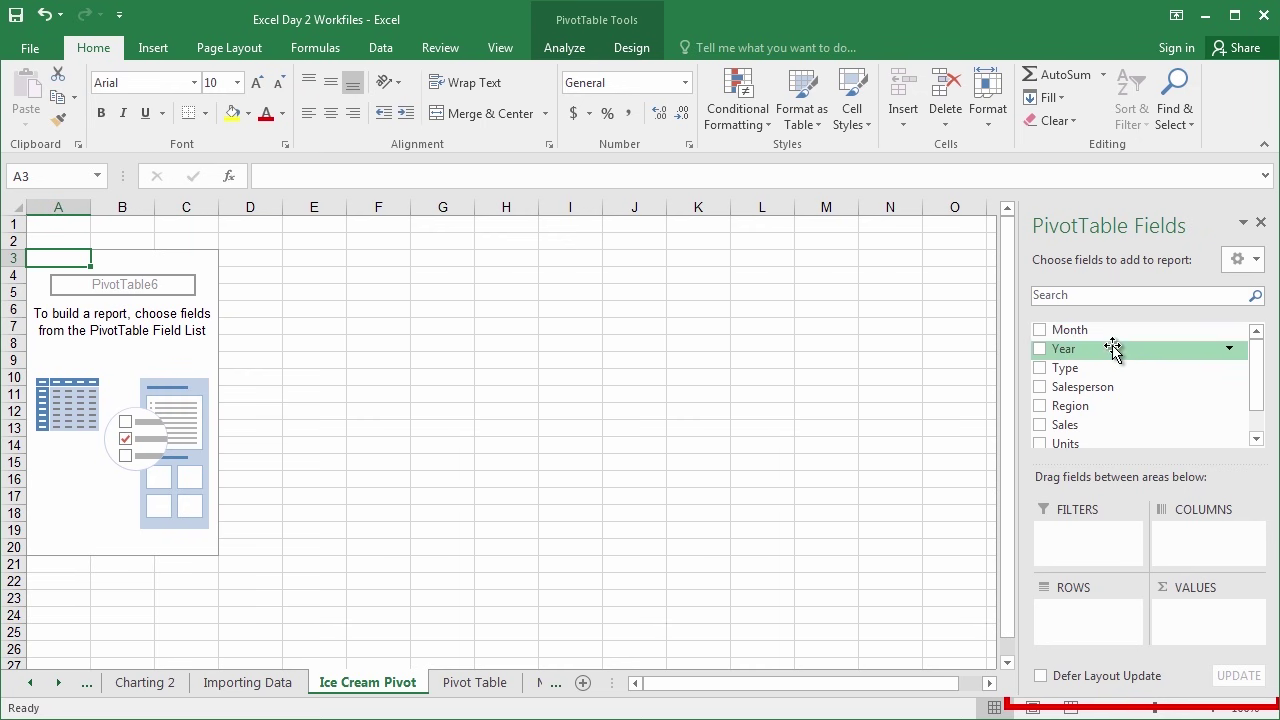
{"action": "left_click", "coordinate": [478, 684]}
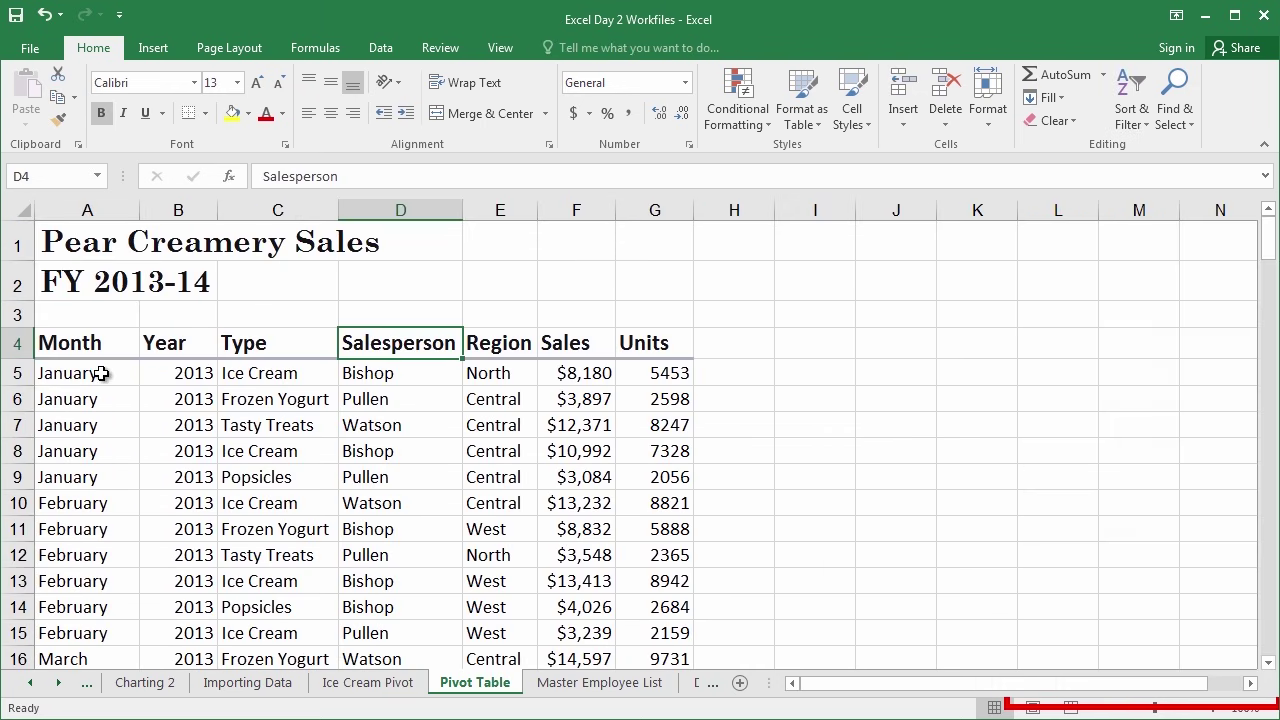
{"action": "left_click_drag", "start_coordinate": [100, 373], "coordinate": [66, 660]}
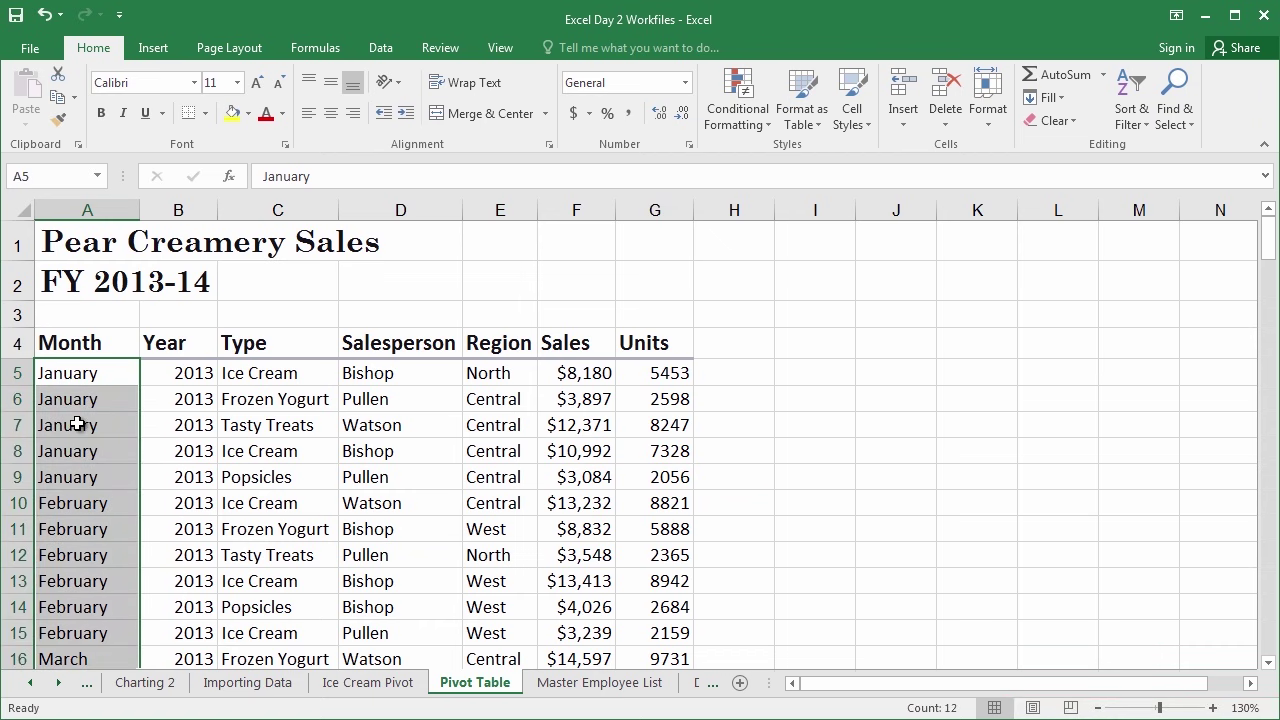
{"action": "left_click_drag", "start_coordinate": [86, 423], "coordinate": [83, 580]}
{"action": "left_click", "coordinate": [365, 683]}
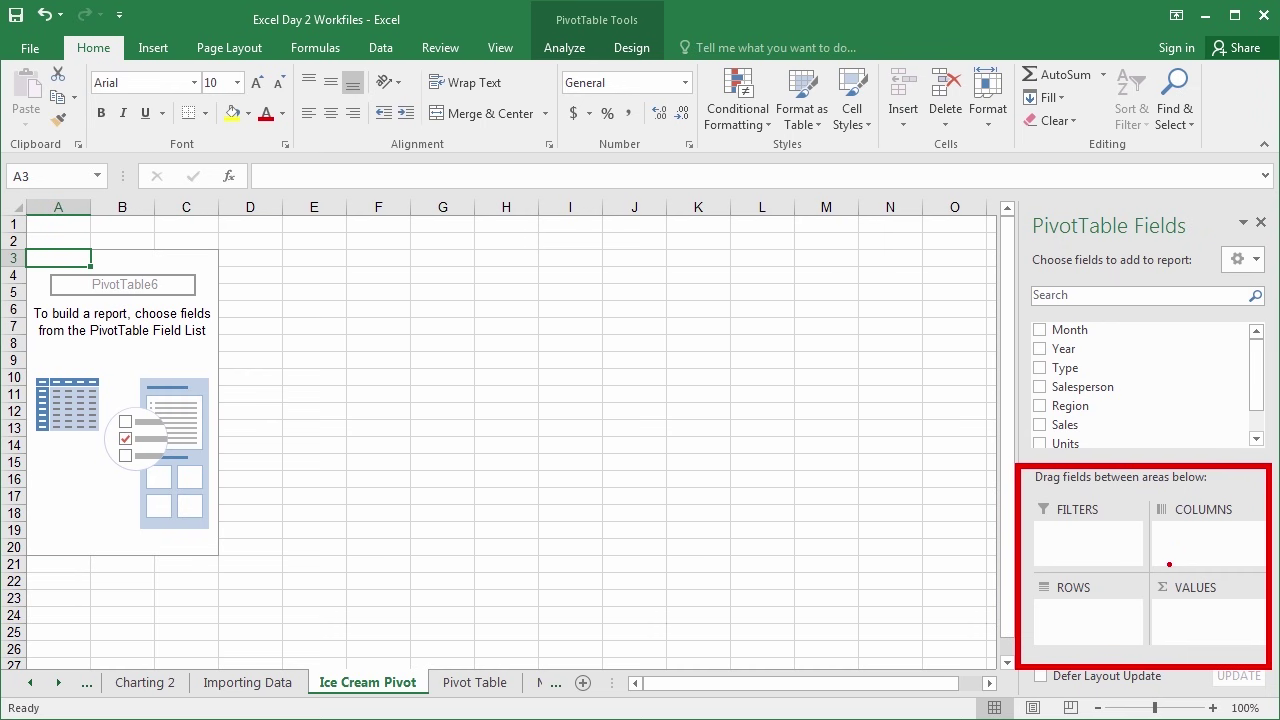
{"action": "left_click_drag", "start_coordinate": [1104, 614], "coordinate": [1166, 617]}
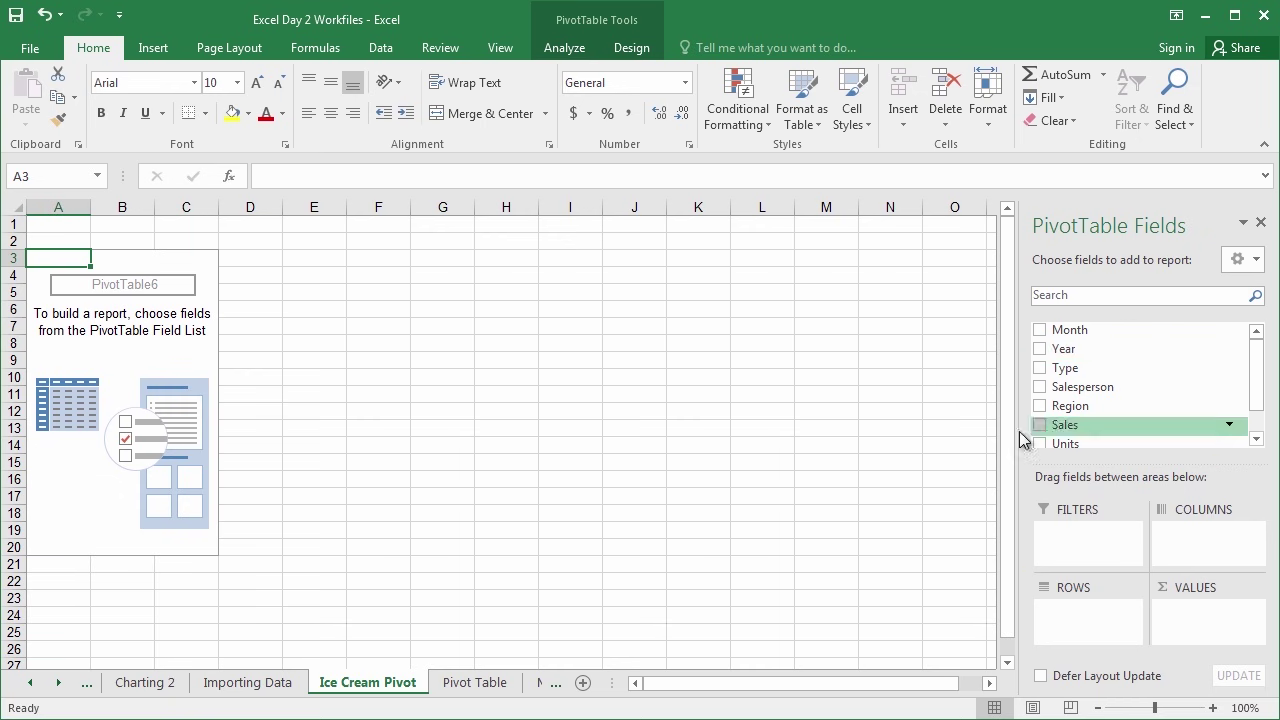
{"action": "left_click", "coordinate": [475, 686]}
{"action": "left_click", "coordinate": [195, 397]}
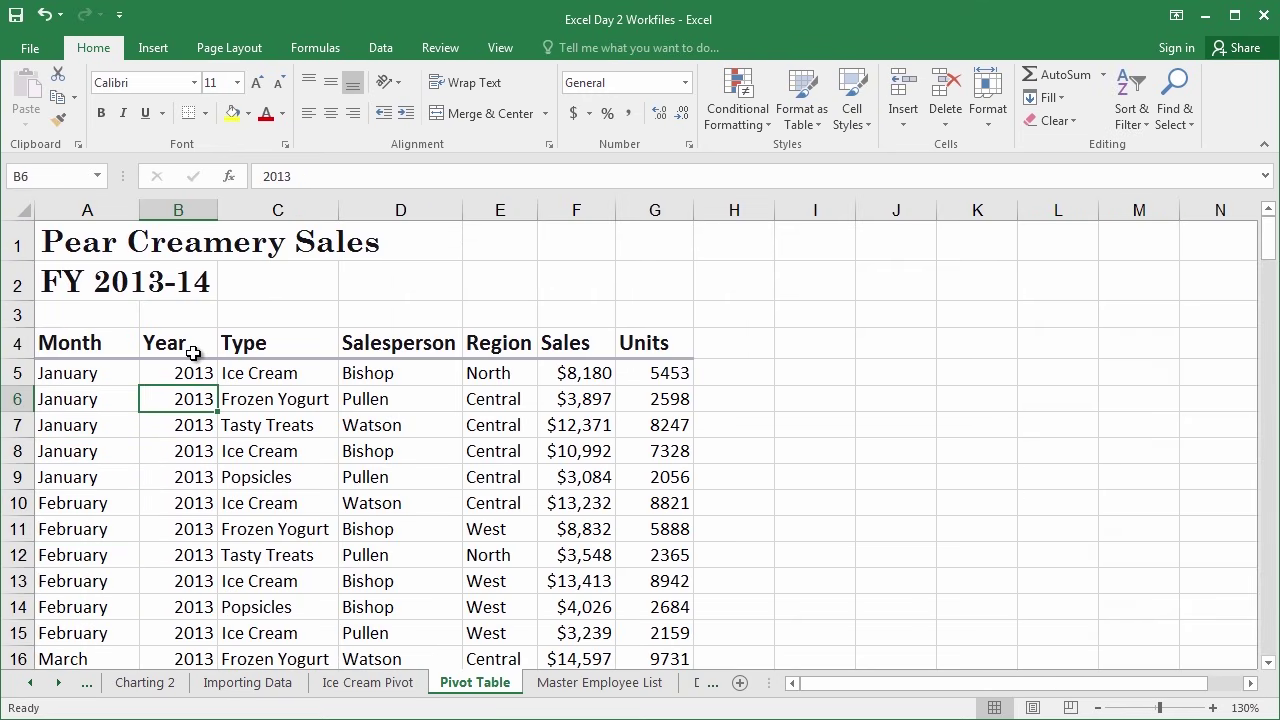
{"action": "left_click", "coordinate": [188, 350]}
{"action": "left_click", "coordinate": [189, 432]}
{"action": "scroll", "coordinate": [185, 465], "scroll_direction": "down", "scroll_amount": 10}
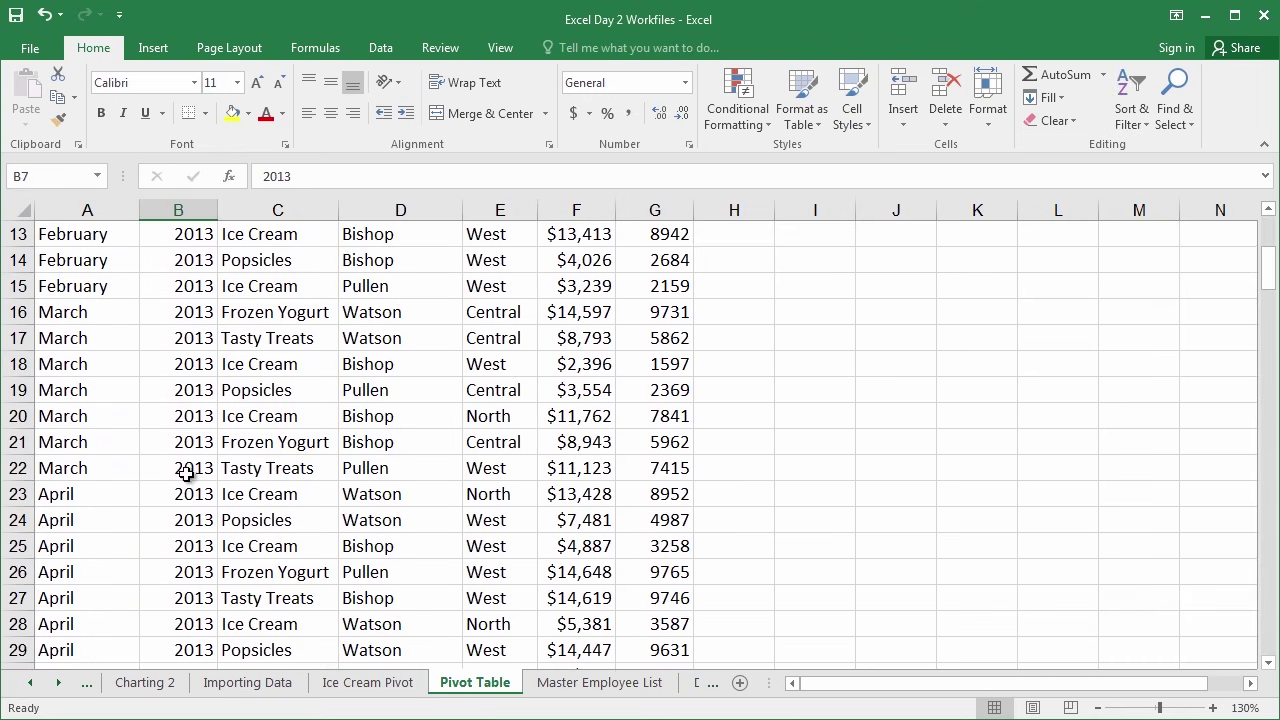
{"action": "scroll", "coordinate": [188, 477], "scroll_direction": "up", "scroll_amount": 8}
{"action": "scroll", "coordinate": [188, 477], "scroll_direction": "up", "scroll_amount": 2}
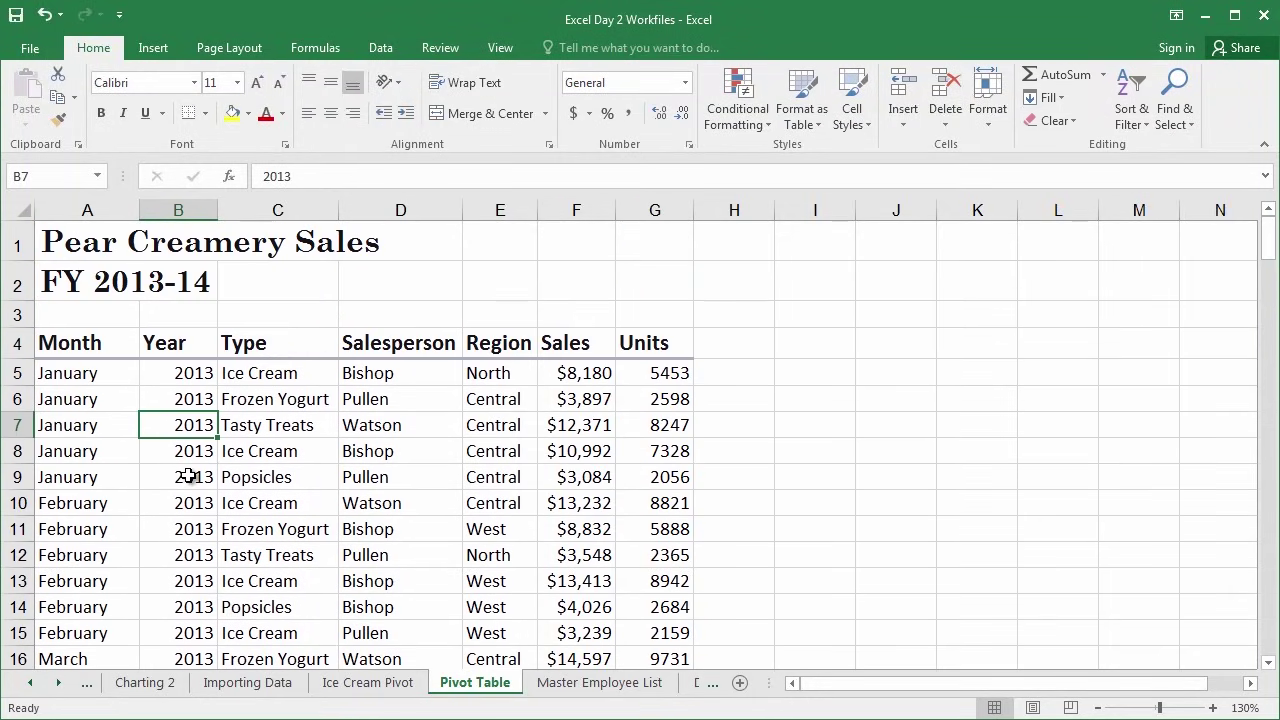
{"action": "left_click", "coordinate": [184, 396]}
{"action": "left_click", "coordinate": [366, 684]}
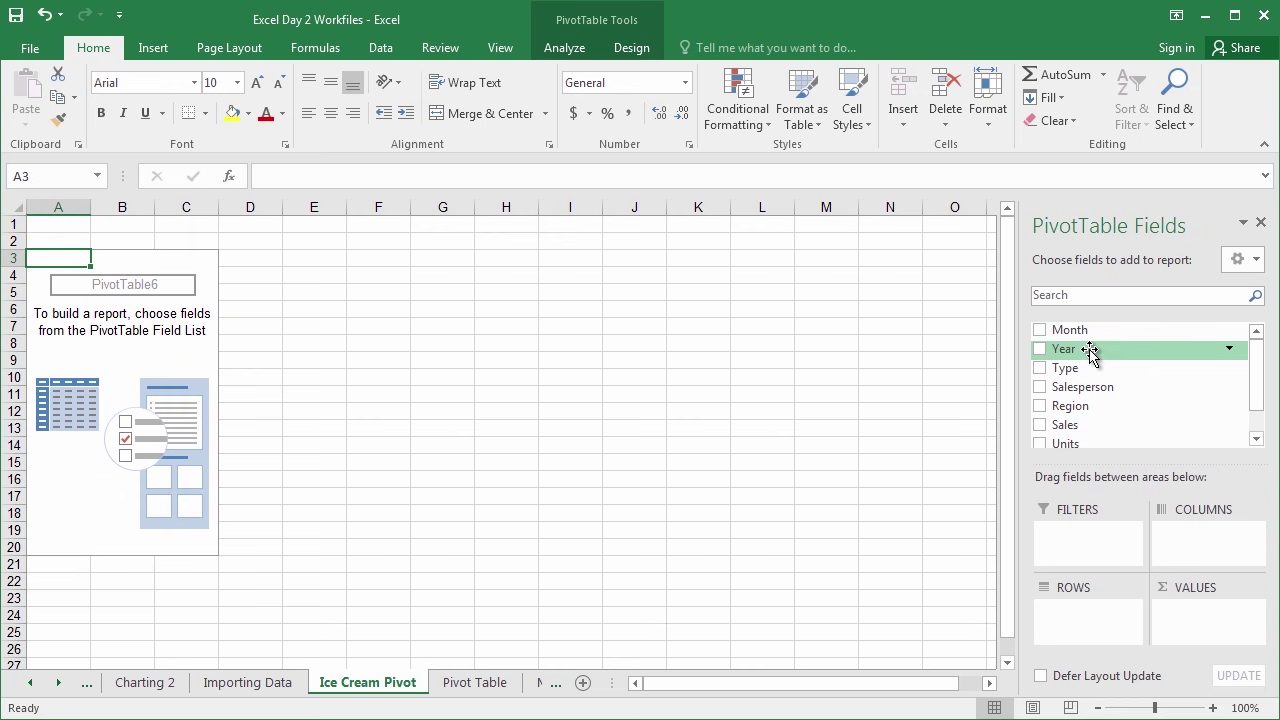
Step: Drag the Year field into ROWS so 2013, 2014 and Grand Total appear as row labels
{"action": "left_click_drag", "start_coordinate": [1089, 350], "coordinate": [1196, 547]}
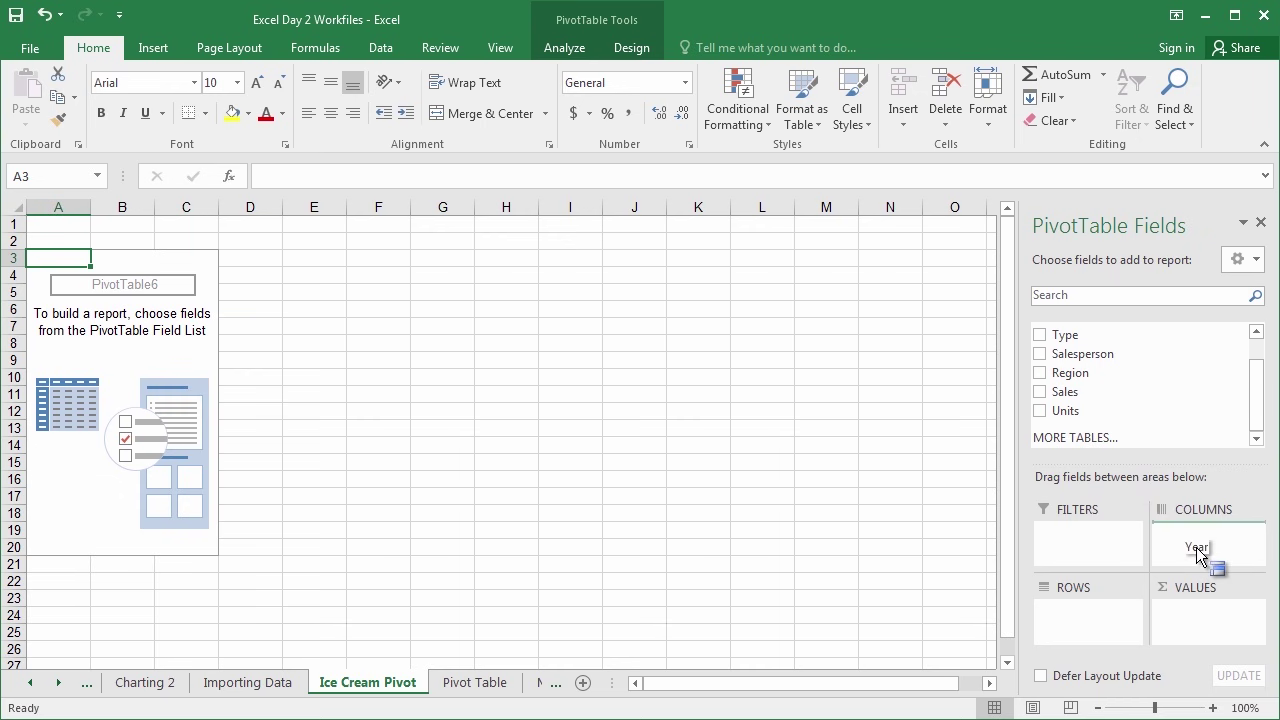
{"action": "left_click_drag", "start_coordinate": [1196, 547], "coordinate": [1159, 576]}
{"action": "left_click_drag", "start_coordinate": [1059, 614], "coordinate": [1059, 614]}
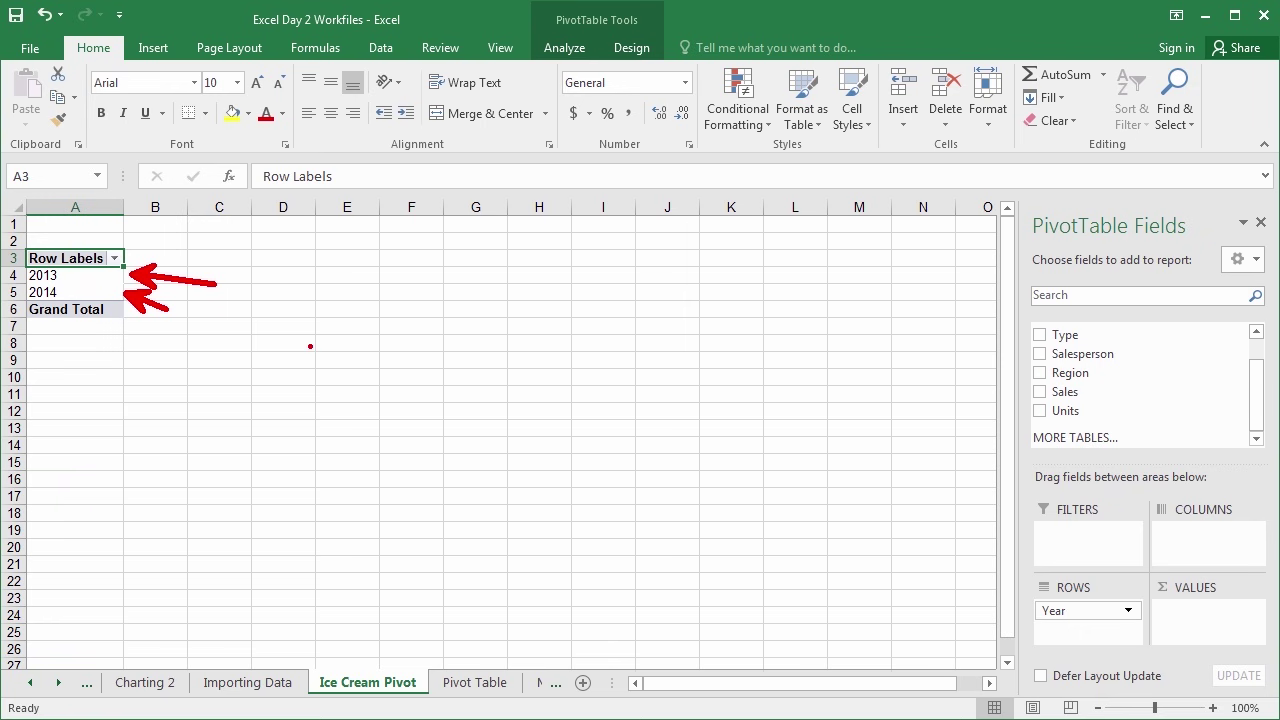
Step: Review the 2013 and 2014 row labels produced by the Year field
{"action": "key", "text": "Escape"}
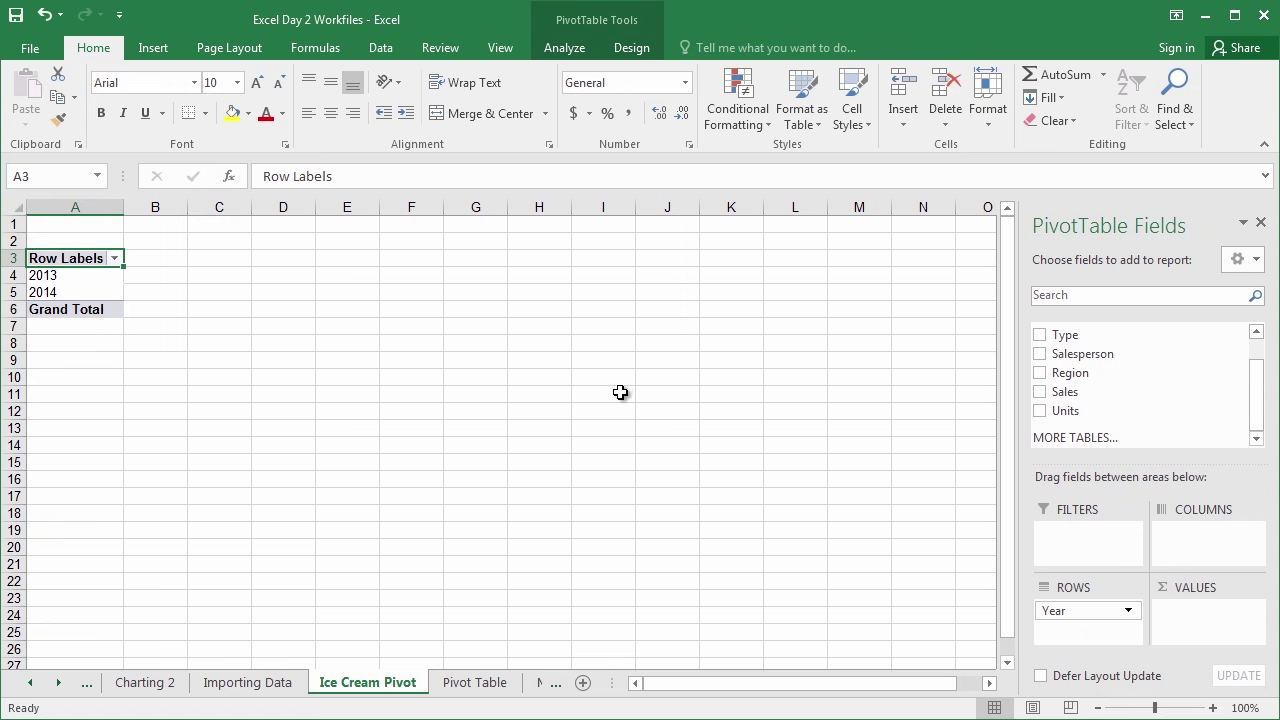
{"action": "left_click", "coordinate": [60, 278]}
{"action": "left_click", "coordinate": [60, 291]}
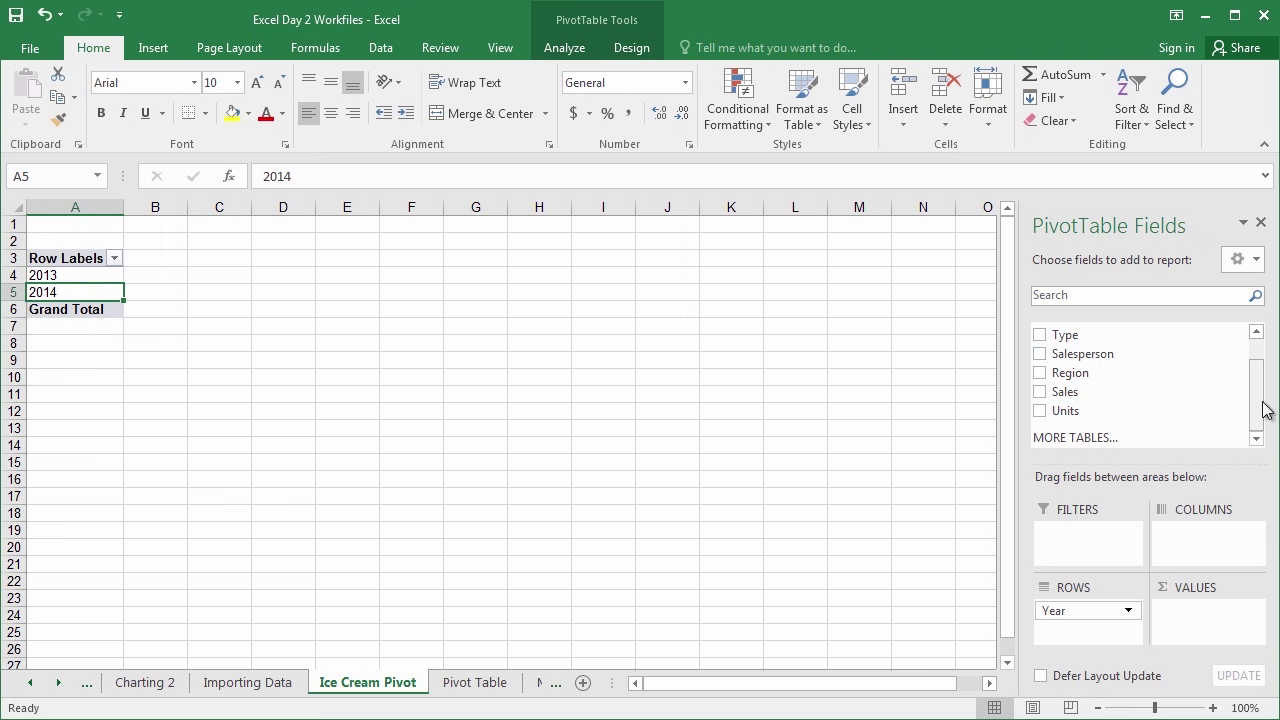
{"action": "left_click_drag", "start_coordinate": [1257, 403], "coordinate": [1260, 388]}
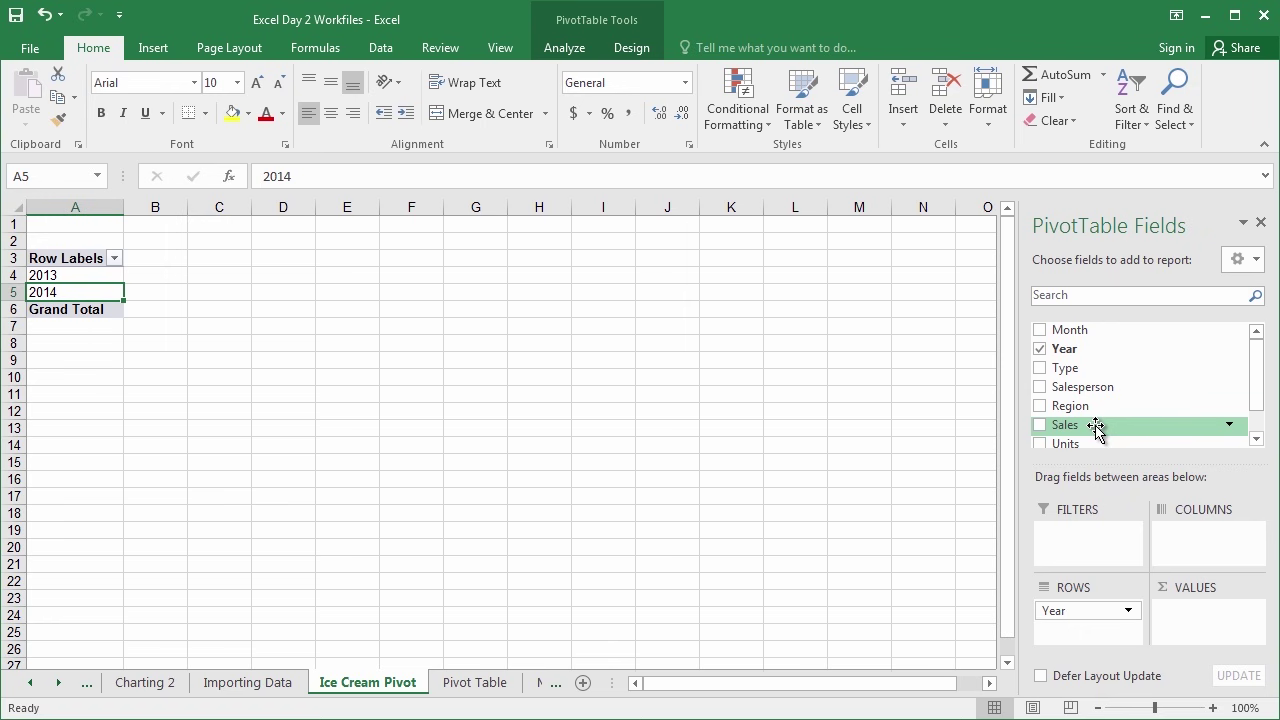
Step: Add Sales to VALUES (623469 for 2013, 935203.5 for 2014), then return to the Pivot Table sheet at C6
{"action": "left_click_drag", "start_coordinate": [1095, 427], "coordinate": [1186, 607]}
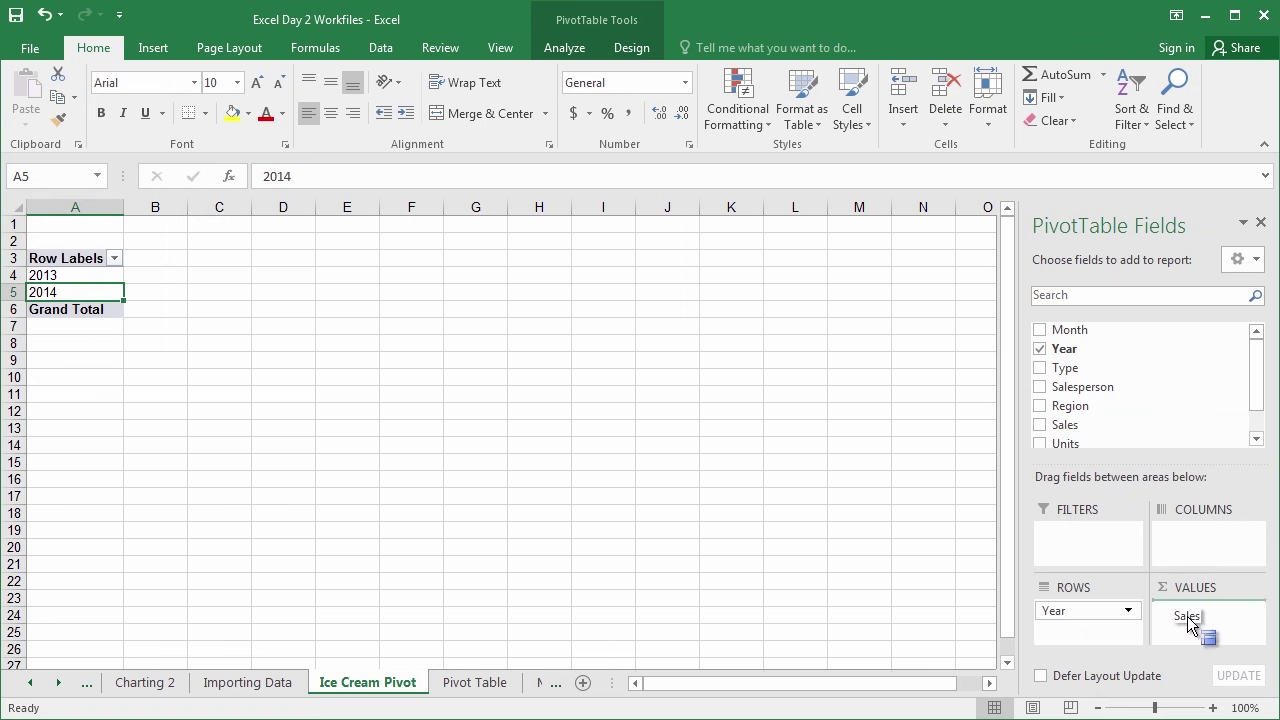
{"action": "left_click_drag", "start_coordinate": [1187, 616], "coordinate": [1188, 624]}
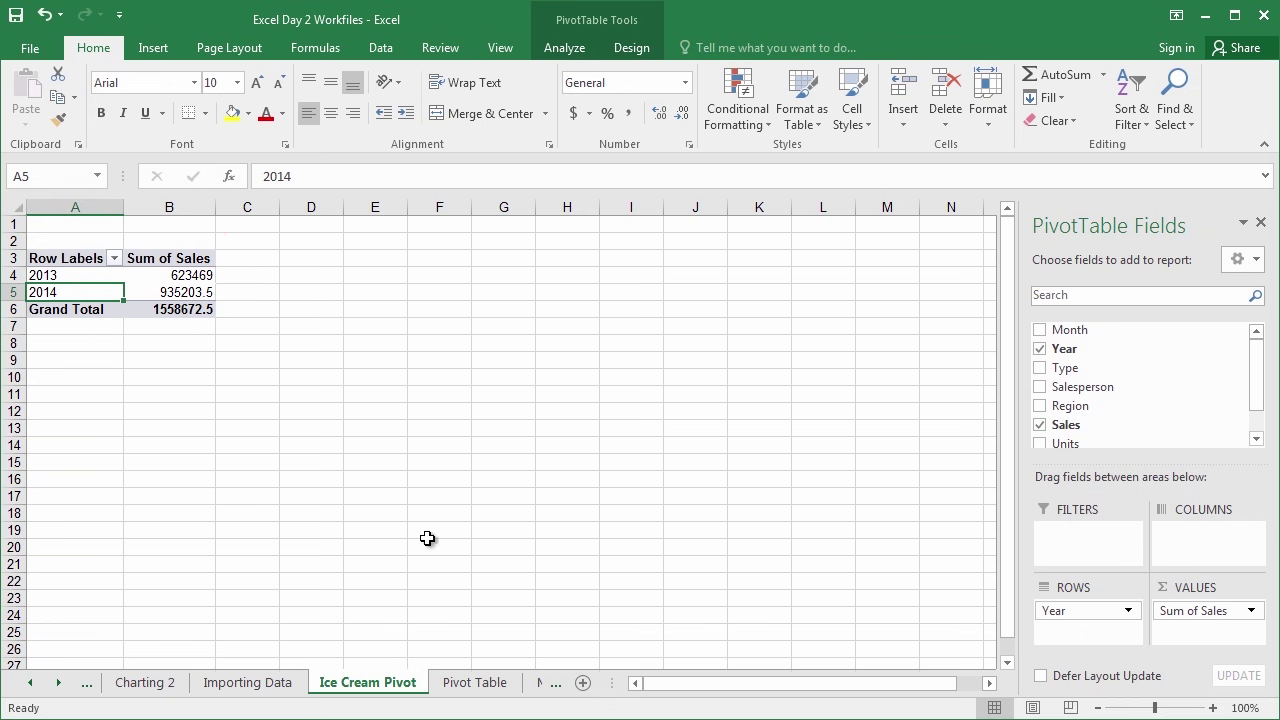
{"action": "left_click", "coordinate": [494, 684]}
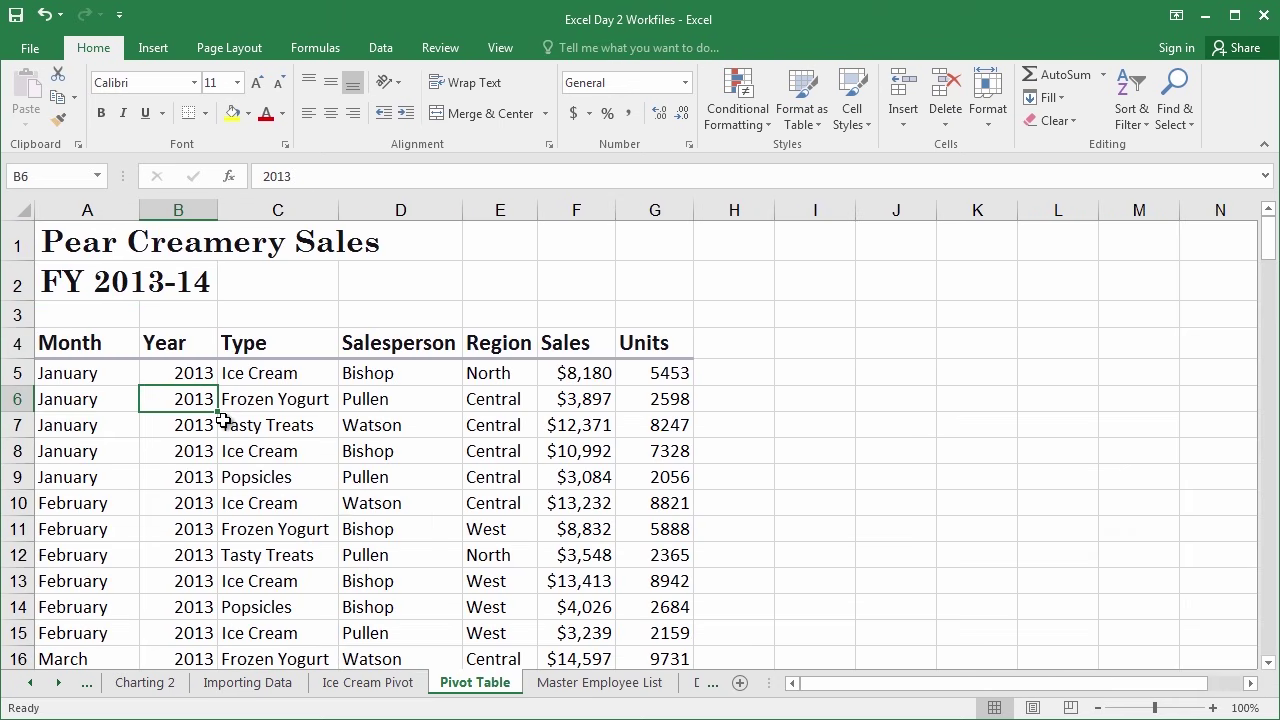
{"action": "left_click", "coordinate": [280, 399]}
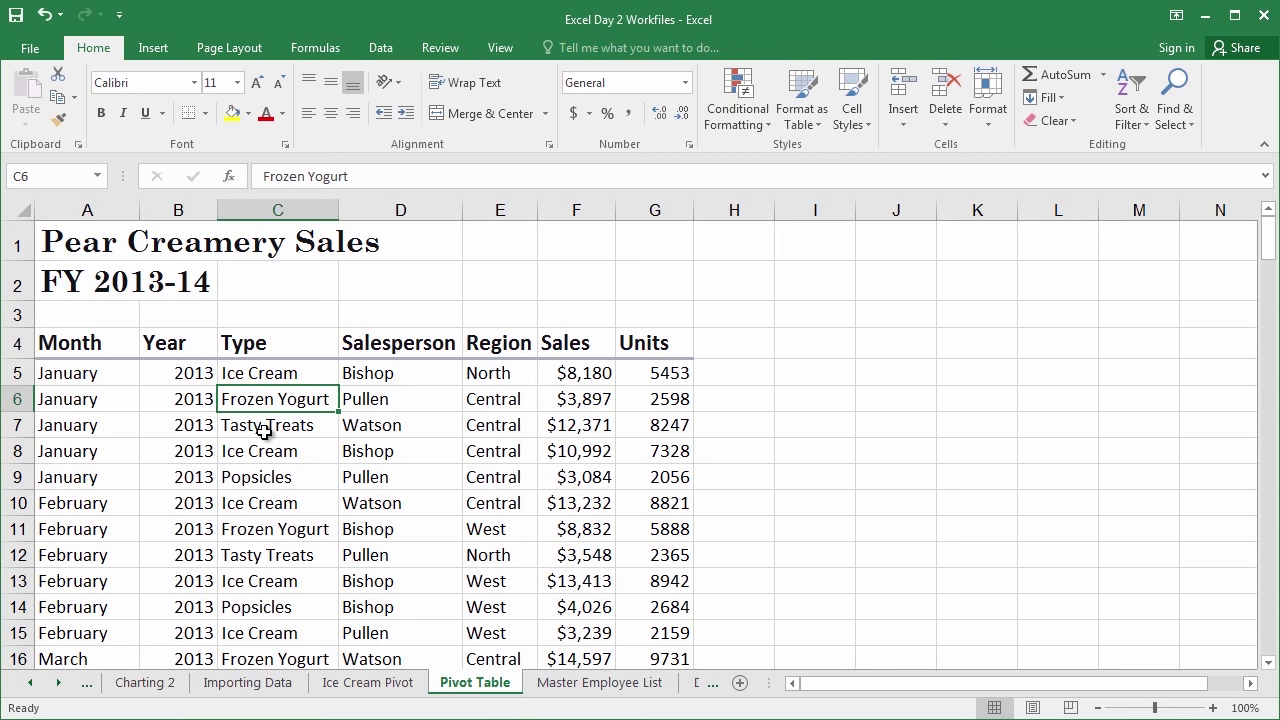
{"action": "left_click", "coordinate": [146, 50]}
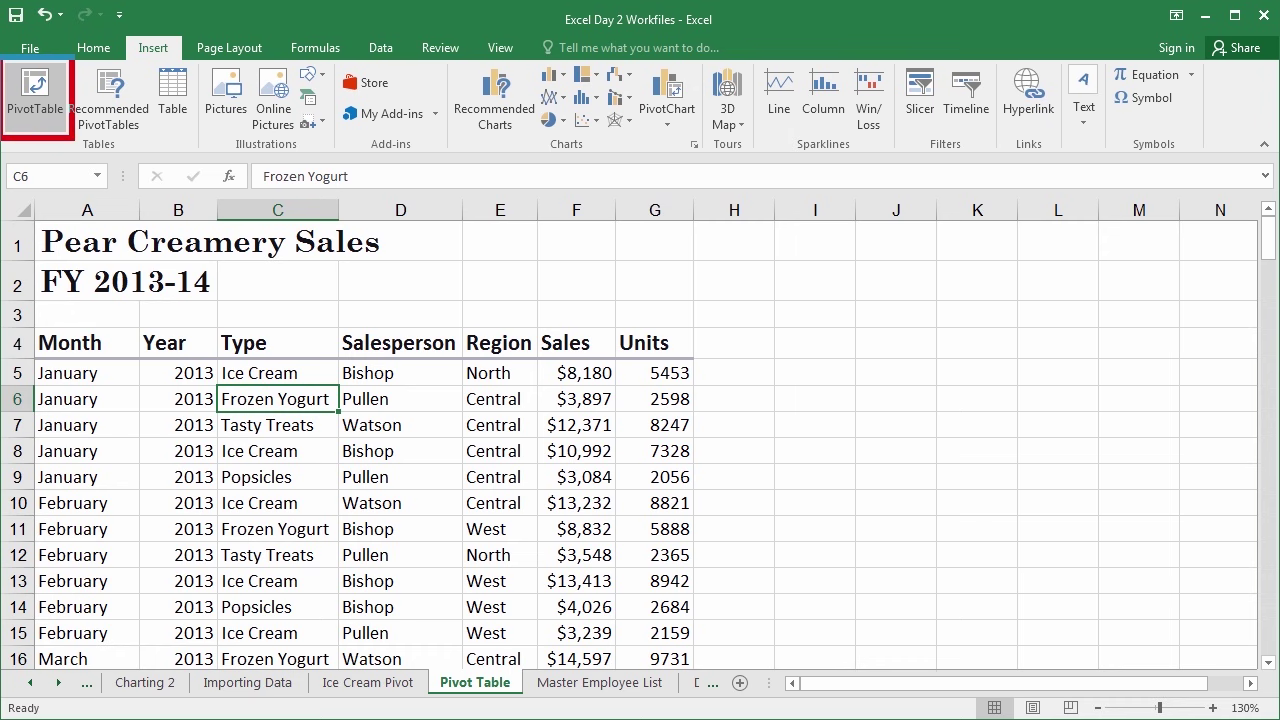
{"action": "left_click", "coordinate": [54, 100]}
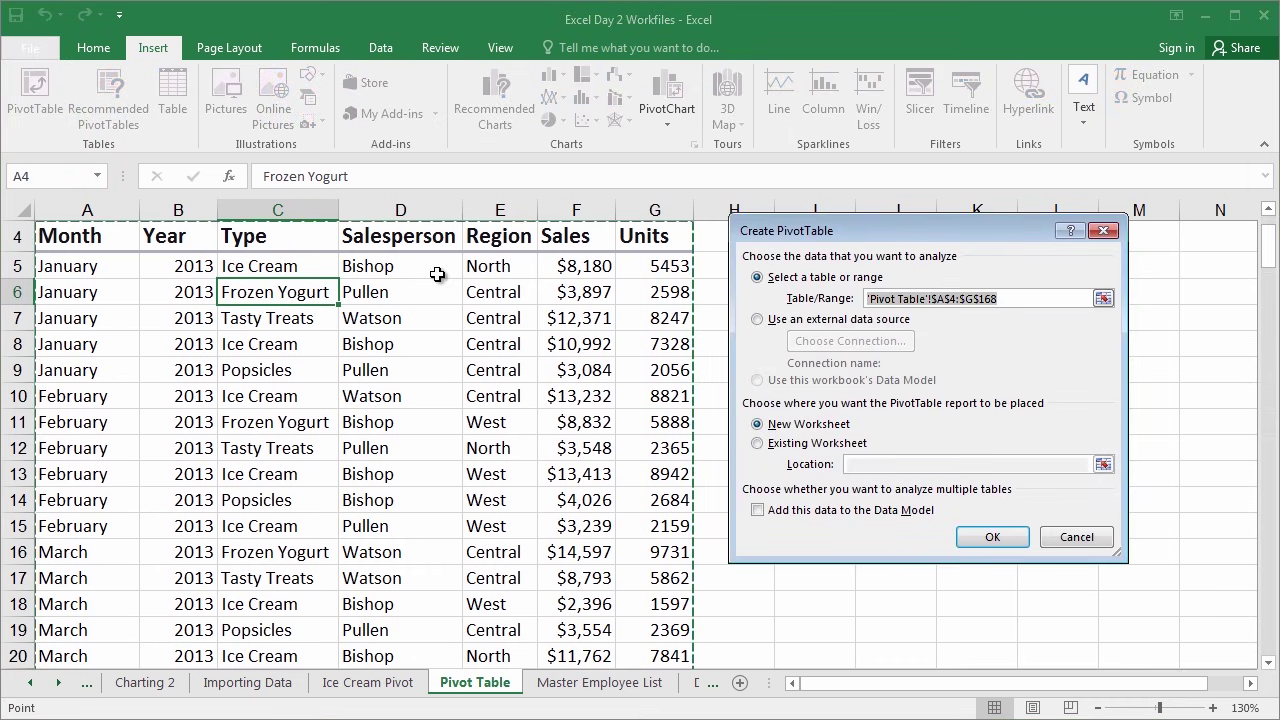
{"action": "left_click", "coordinate": [757, 427]}
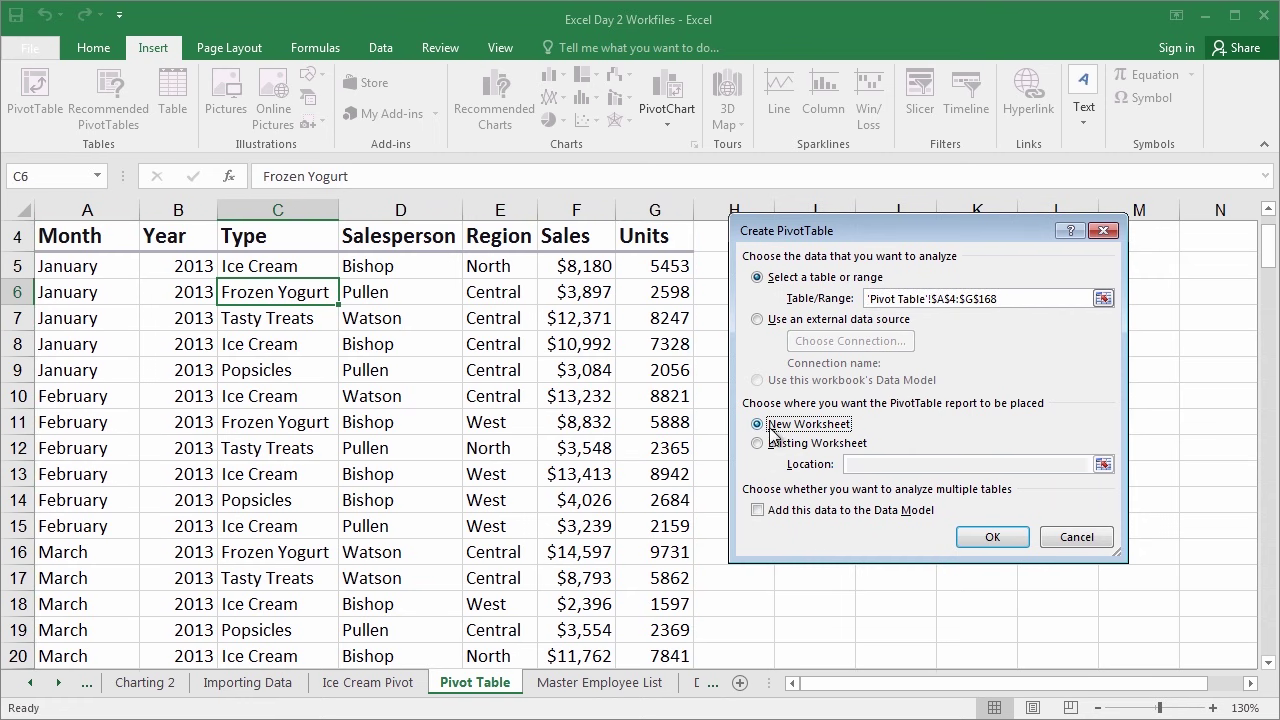
{"action": "left_click", "coordinate": [1052, 541]}
{"action": "left_click", "coordinate": [378, 684]}
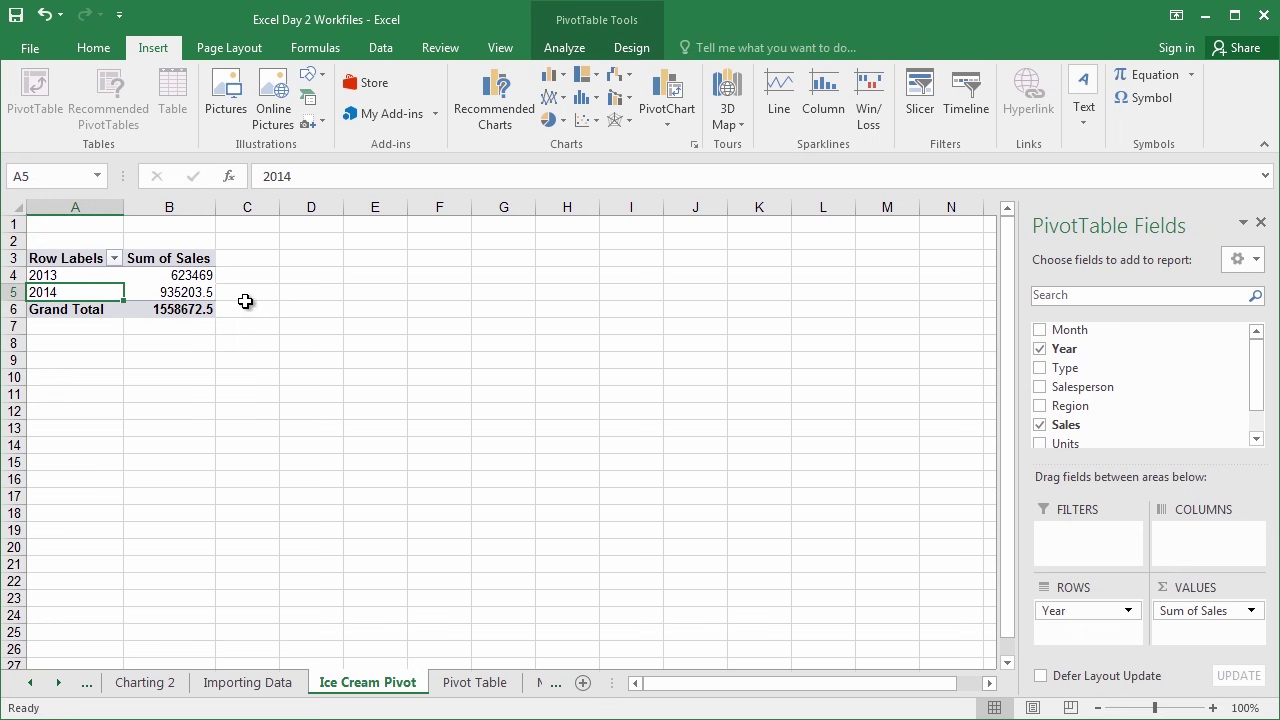
{"action": "left_click", "coordinate": [188, 272]}
{"action": "left_click", "coordinate": [131, 296]}
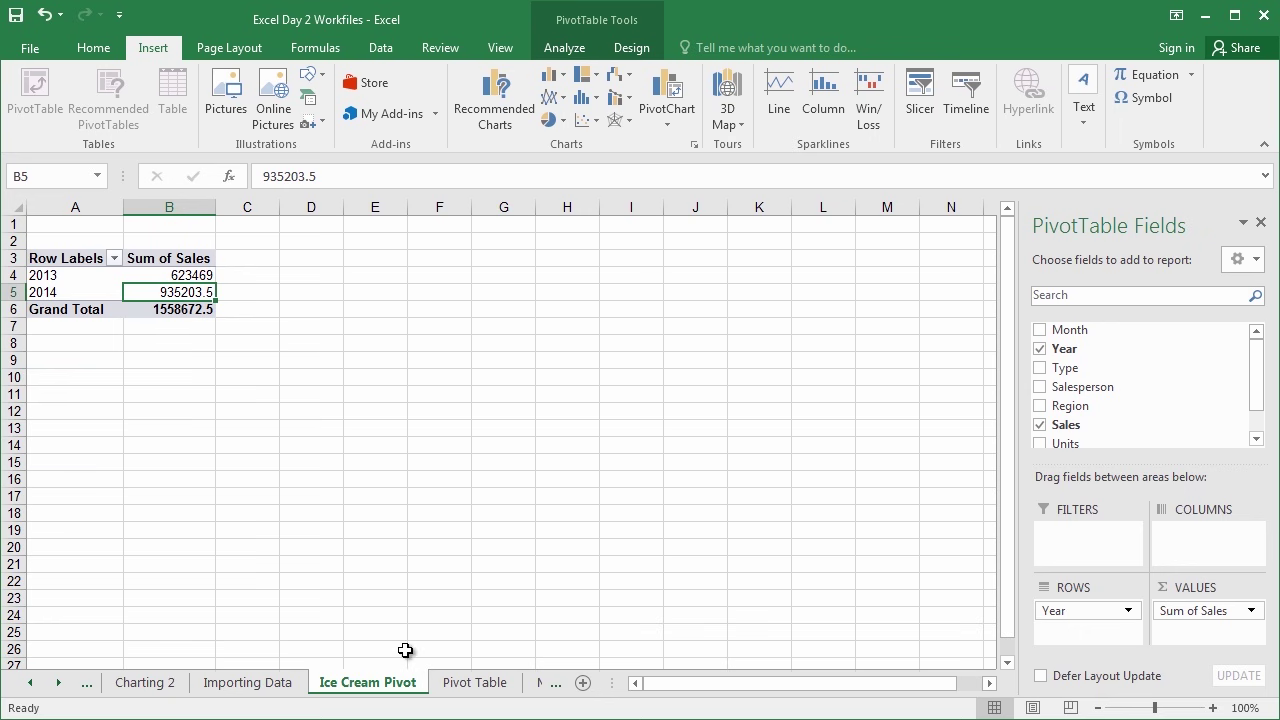
{"action": "left_click", "coordinate": [469, 684]}
{"action": "left_click", "coordinate": [567, 274]}
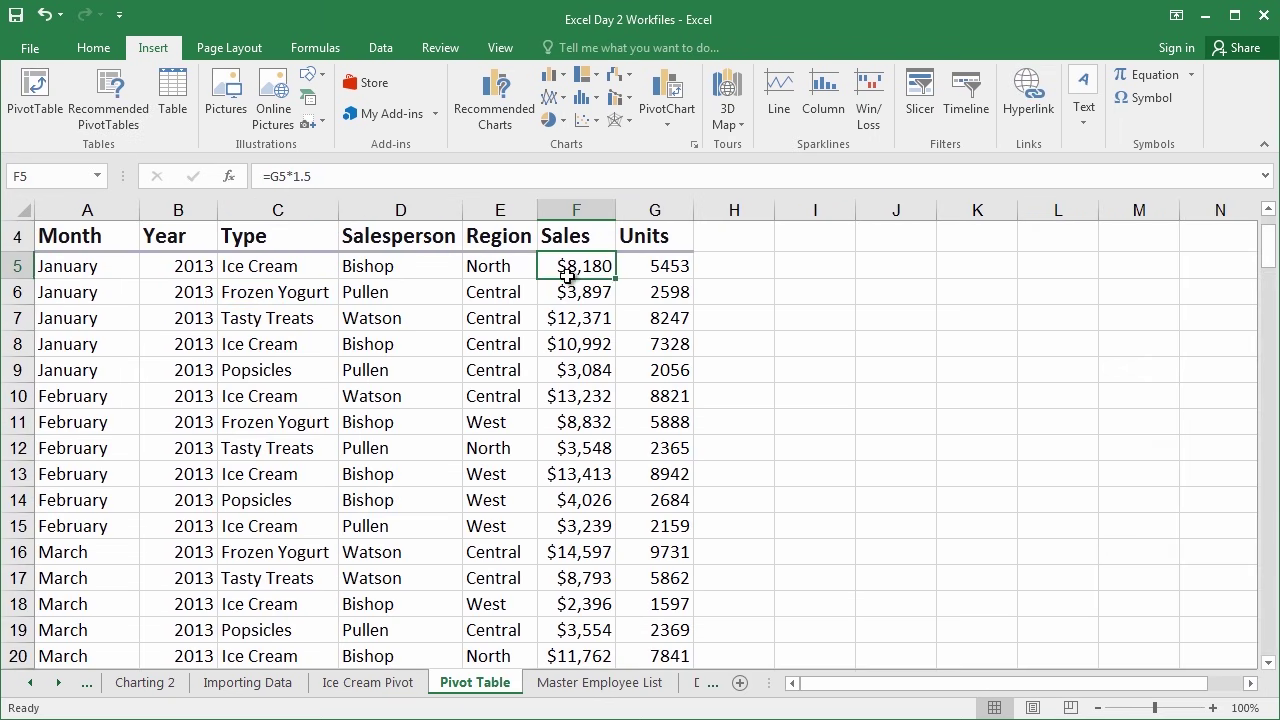
{"action": "left_click_drag", "start_coordinate": [567, 274], "coordinate": [580, 465]}
{"action": "left_click", "coordinate": [572, 452]}
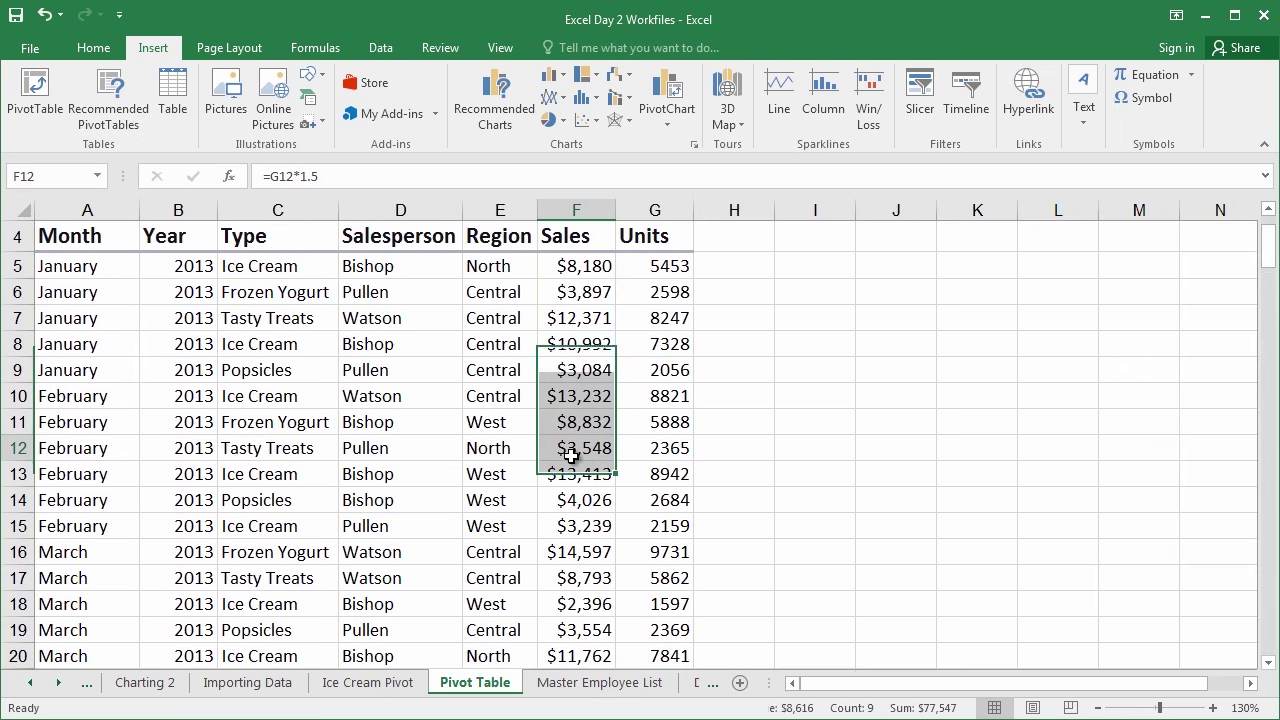
{"action": "left_click", "coordinate": [362, 688]}
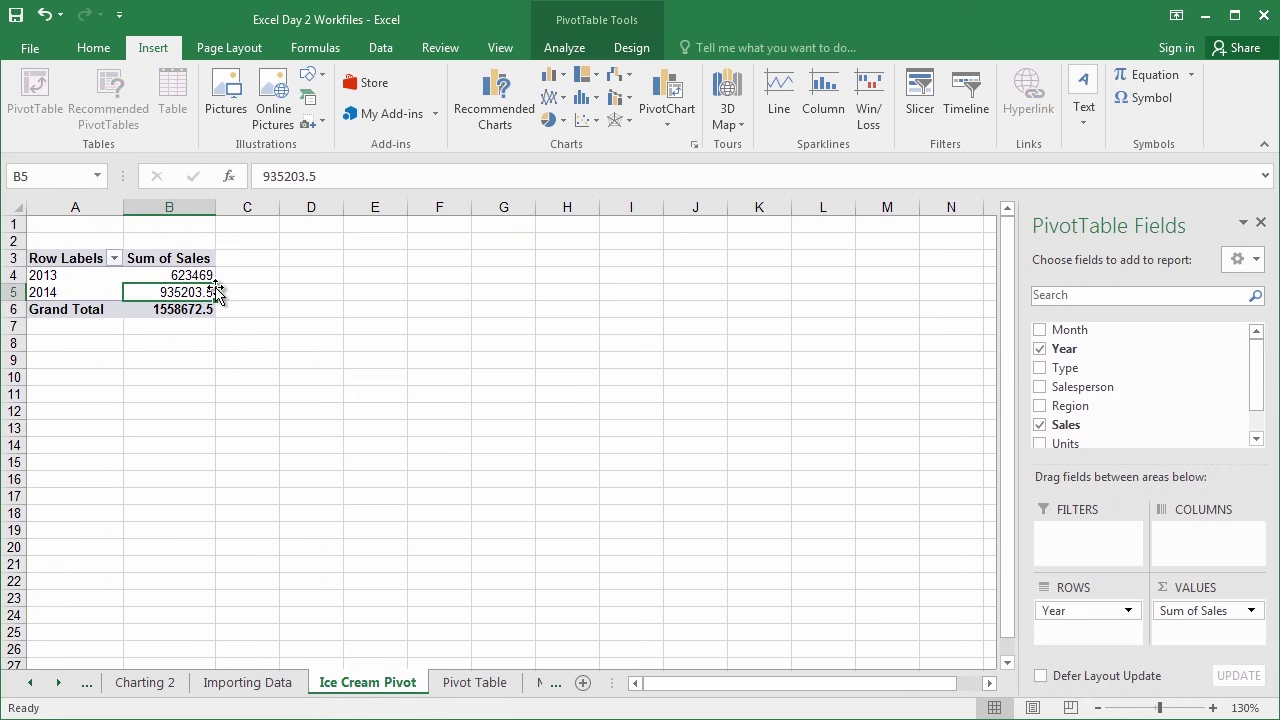
{"action": "mouse_move", "coordinate": [148, 293]}
{"action": "left_click", "coordinate": [190, 275]}
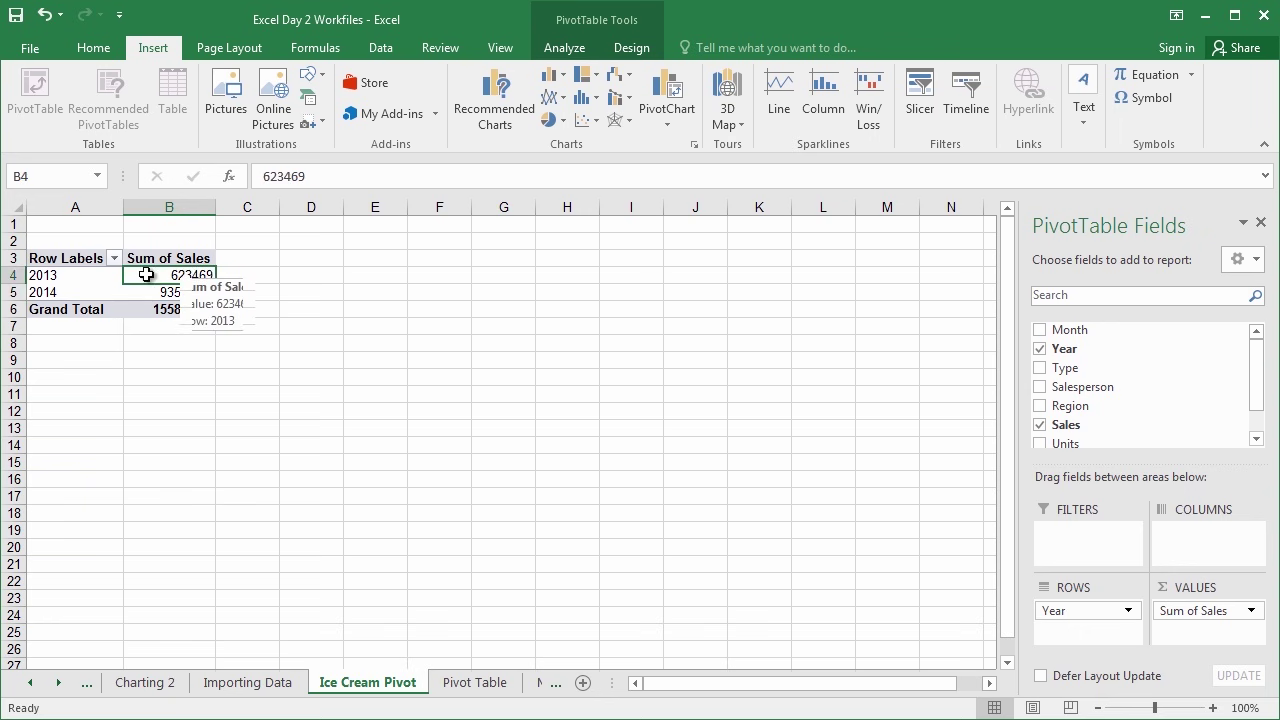
{"action": "right_click", "coordinate": [146, 274]}
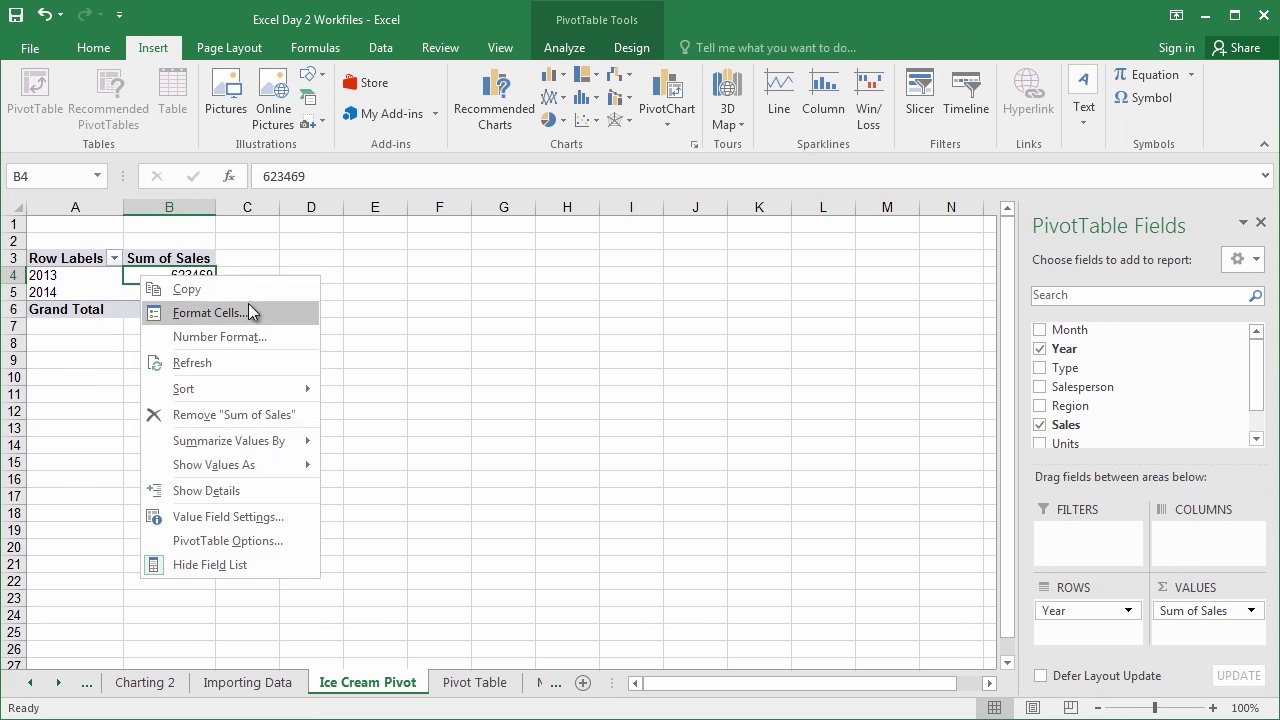
{"action": "left_click", "coordinate": [259, 313]}
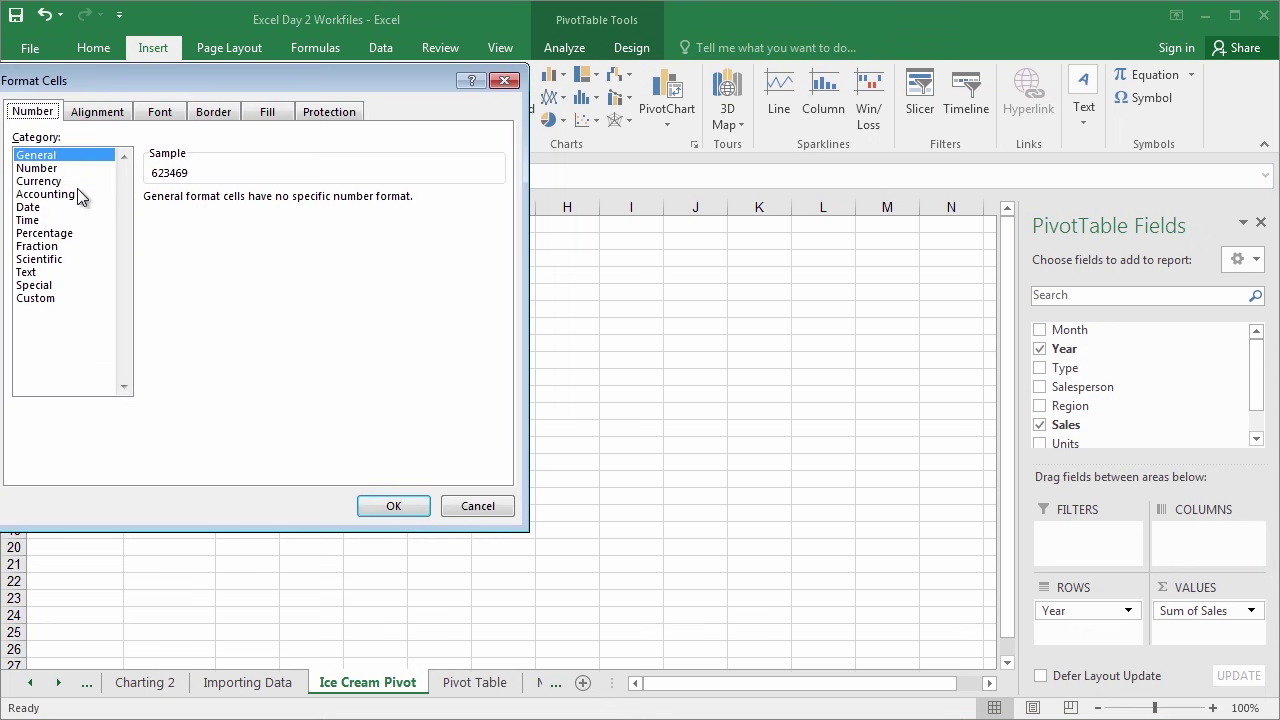
{"action": "left_click", "coordinate": [67, 183]}
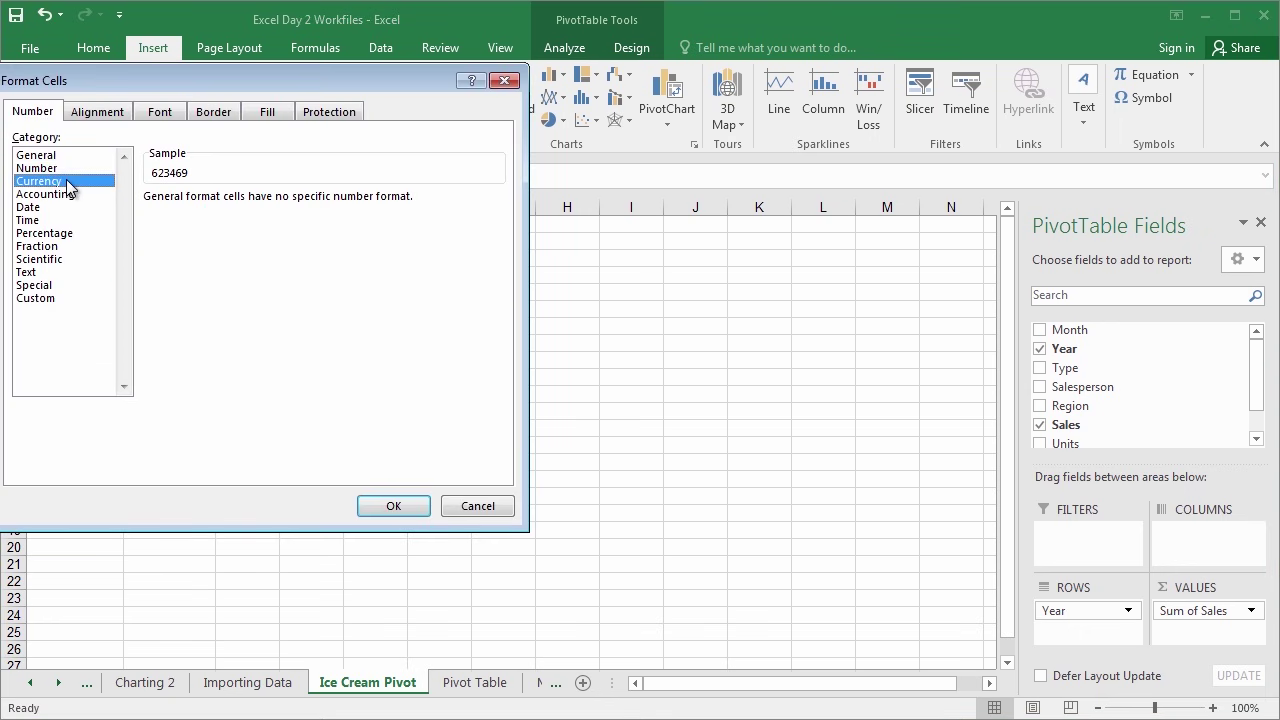
{"action": "left_click", "coordinate": [462, 507]}
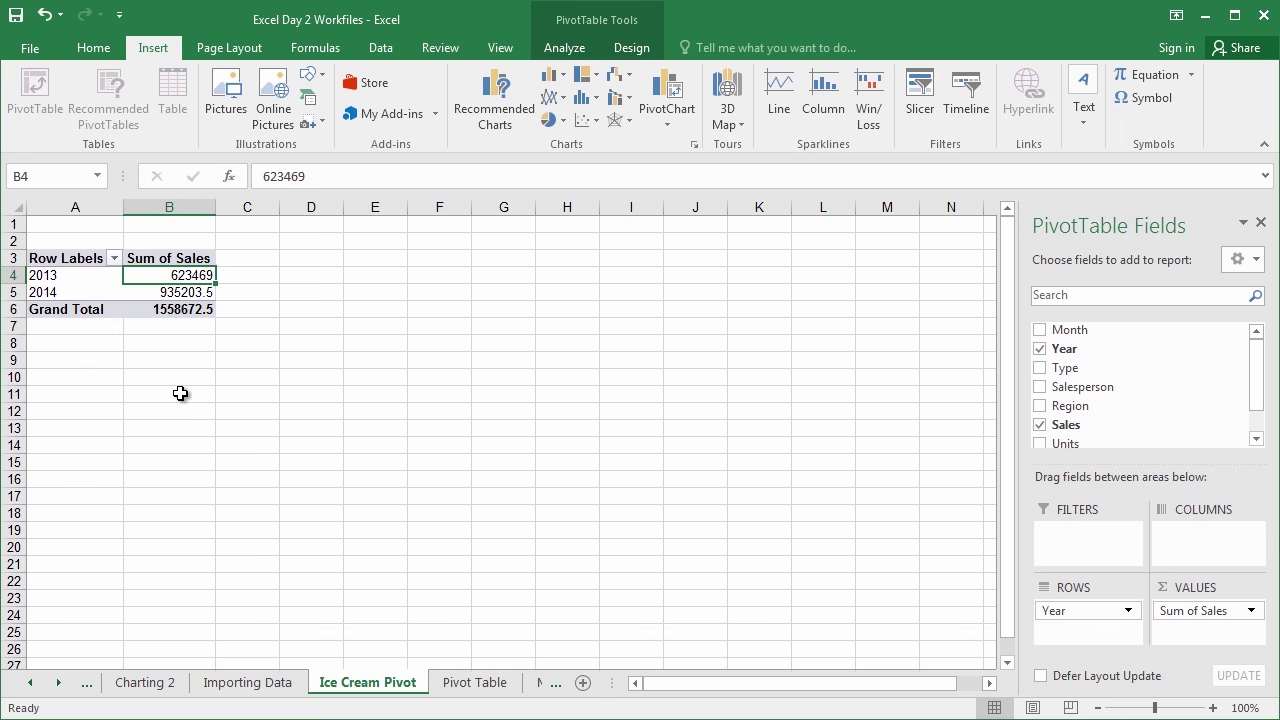
{"action": "right_click", "coordinate": [190, 283]}
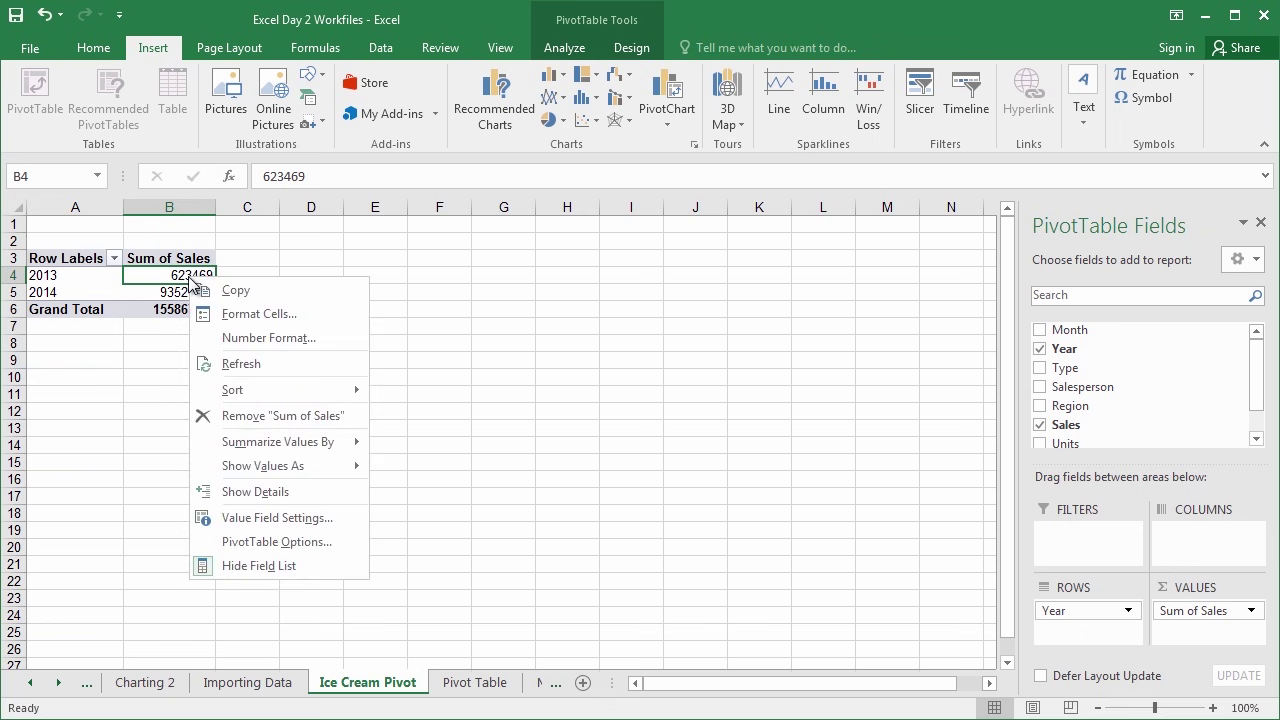
Step: Format the Sum of Sales values as Currency, e.g. $623,469.00 and $1,558,672.50
{"action": "left_click", "coordinate": [337, 337]}
{"action": "left_click_drag", "start_coordinate": [234, 111], "coordinate": [410, 191]}
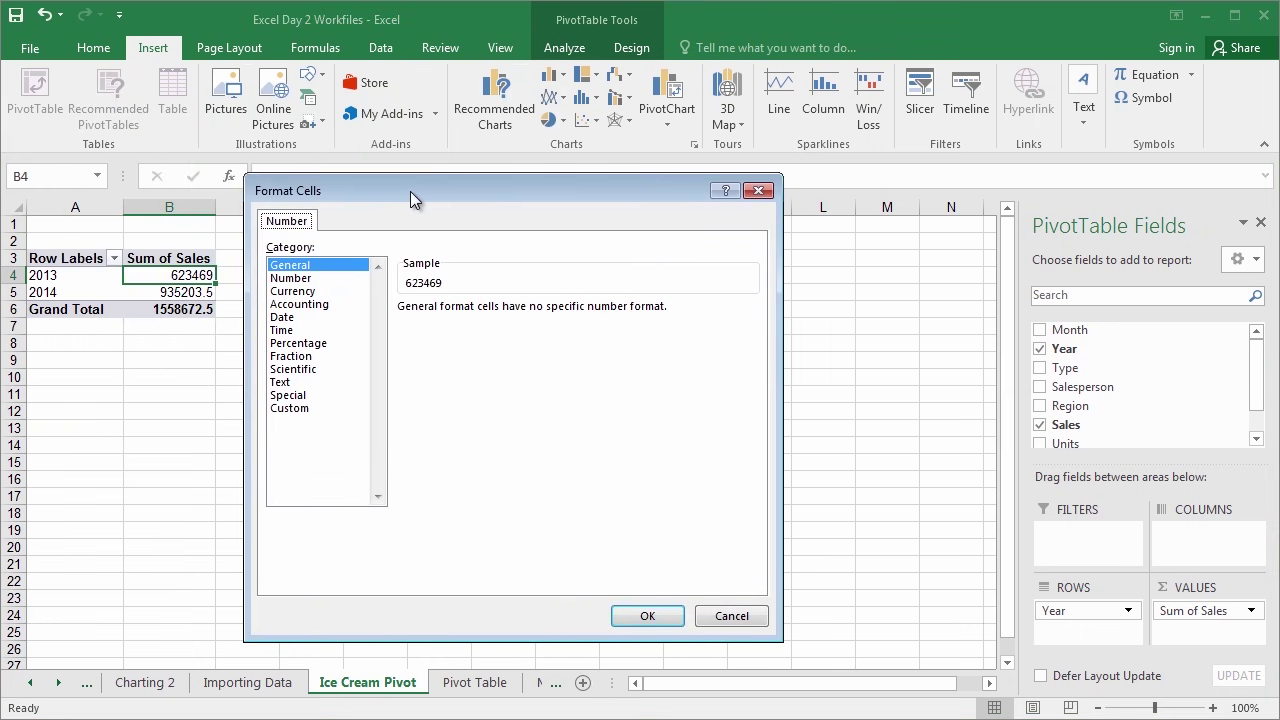
{"action": "left_click", "coordinate": [300, 291]}
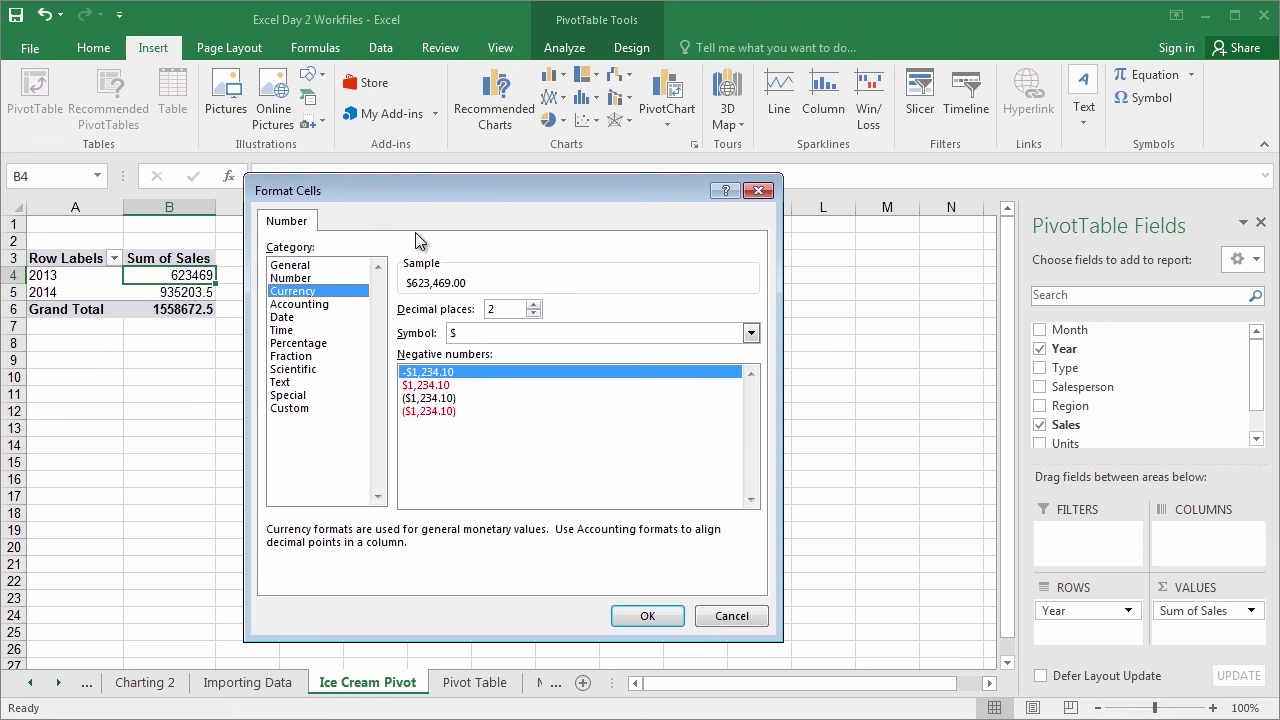
{"action": "left_click", "coordinate": [646, 617]}
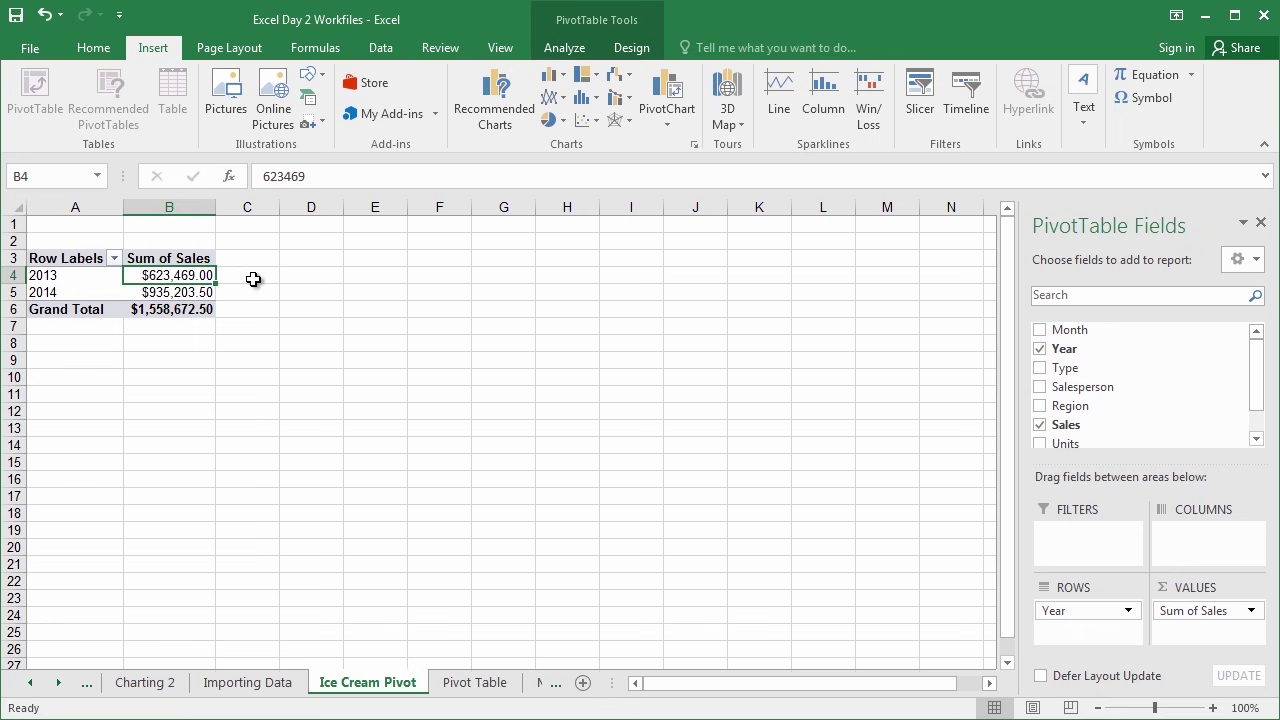
{"action": "right_click", "coordinate": [153, 270]}
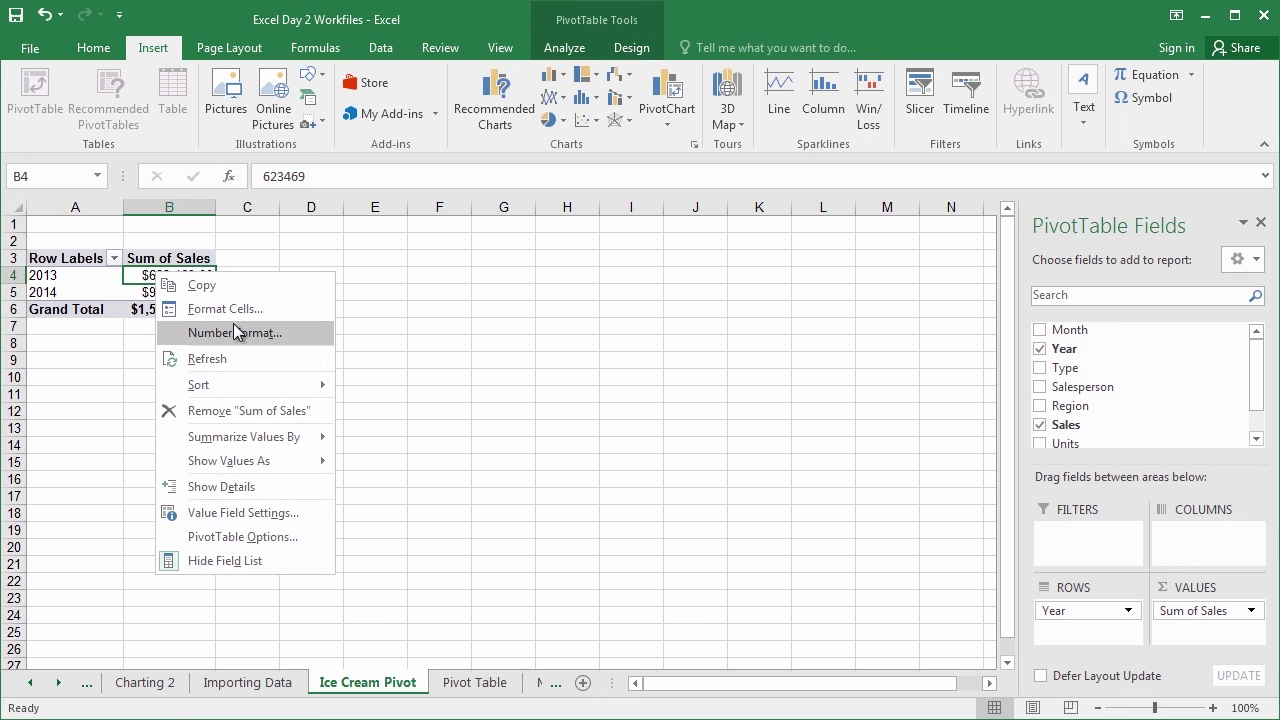
{"action": "left_click", "coordinate": [443, 351]}
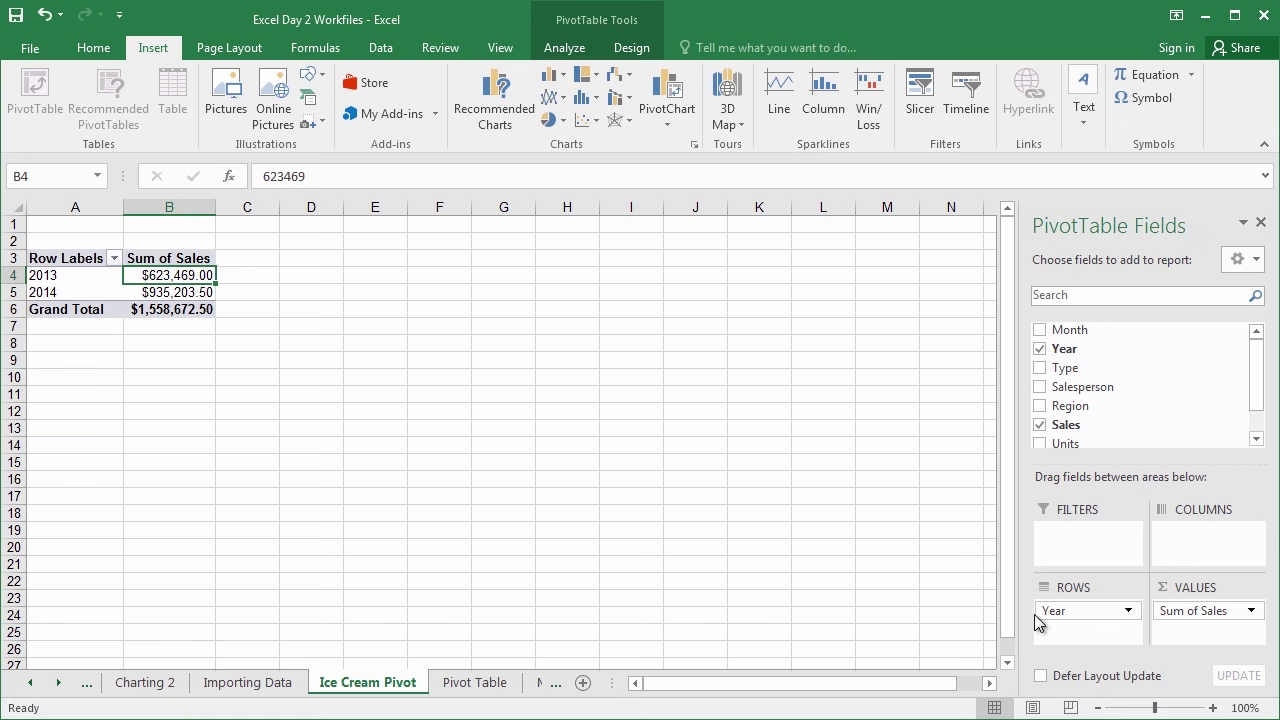
{"action": "left_click_drag", "start_coordinate": [1195, 627], "coordinate": [1157, 690]}
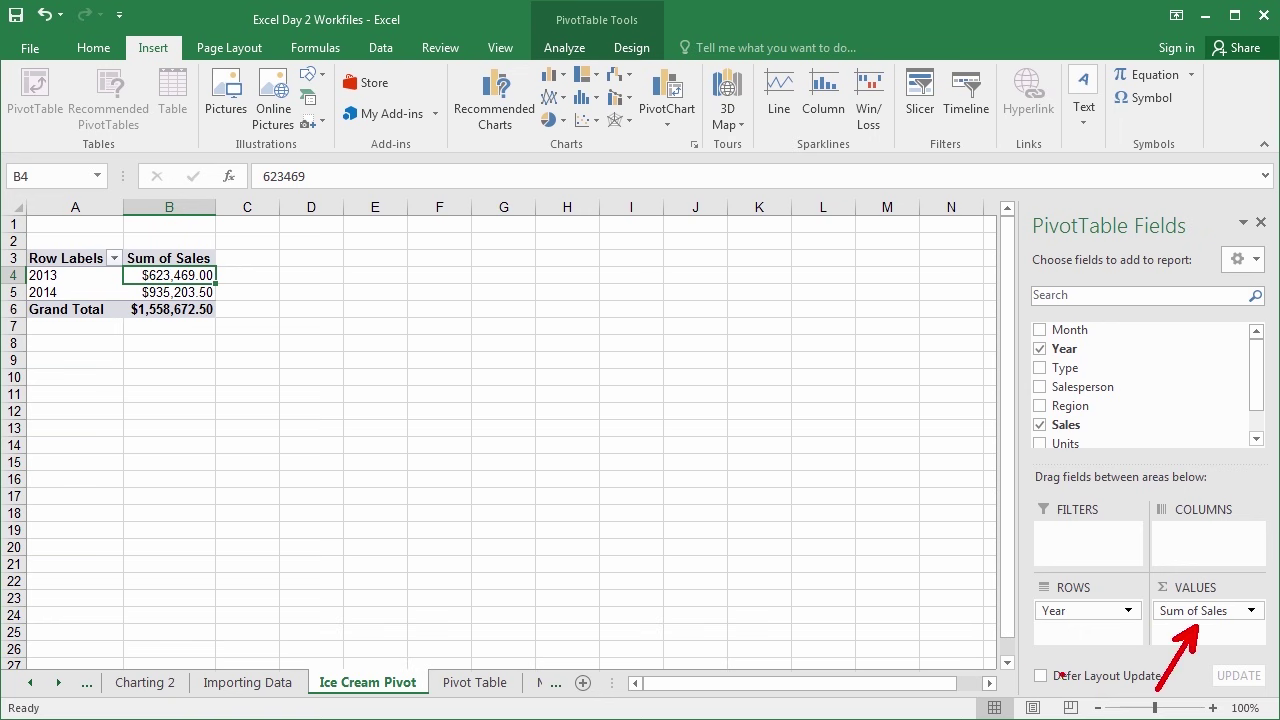
{"action": "key", "text": "Escape"}
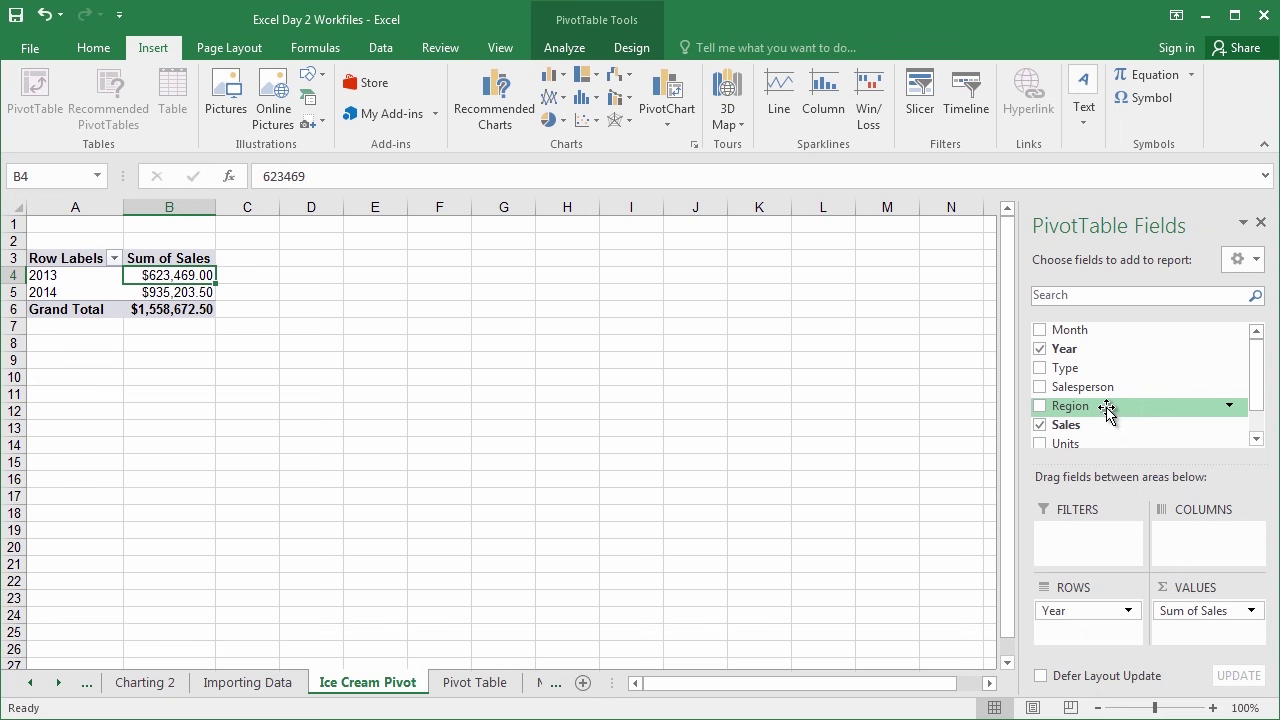
{"action": "left_click_drag", "start_coordinate": [1107, 408], "coordinate": [1173, 538]}
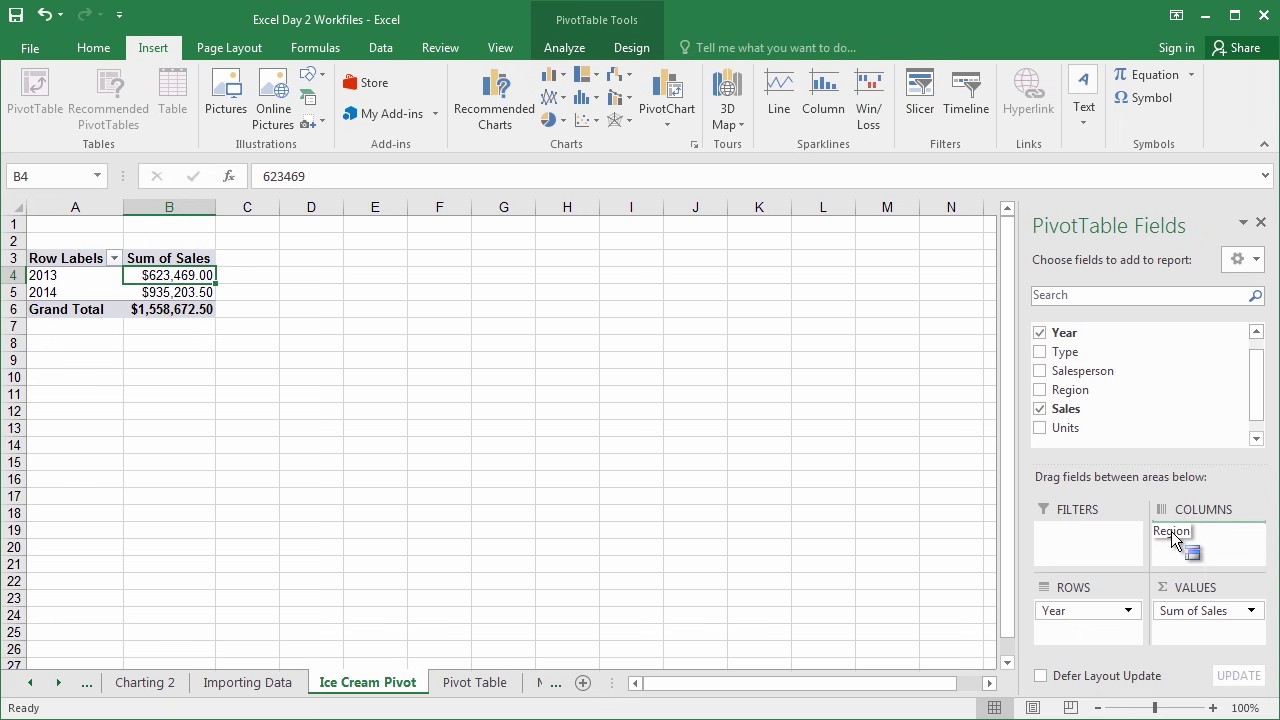
{"action": "left_click_drag", "start_coordinate": [1175, 540], "coordinate": [1176, 539]}
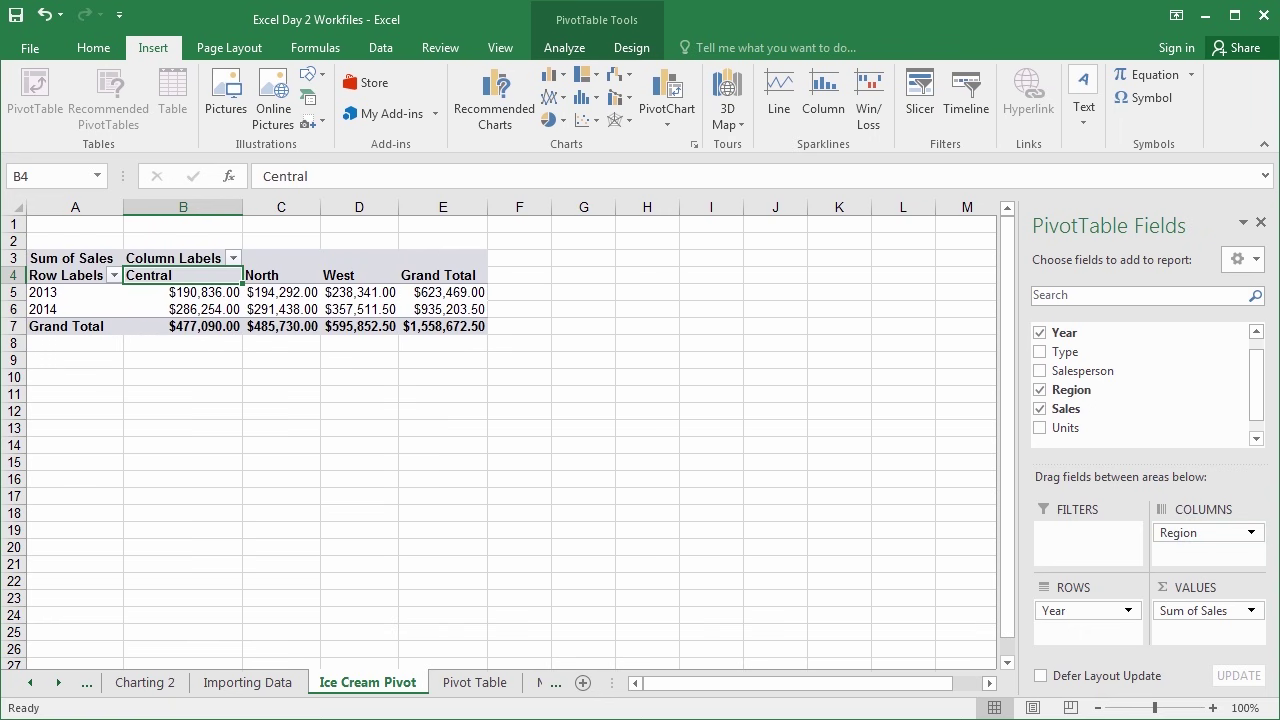
{"action": "left_click", "coordinate": [195, 297]}
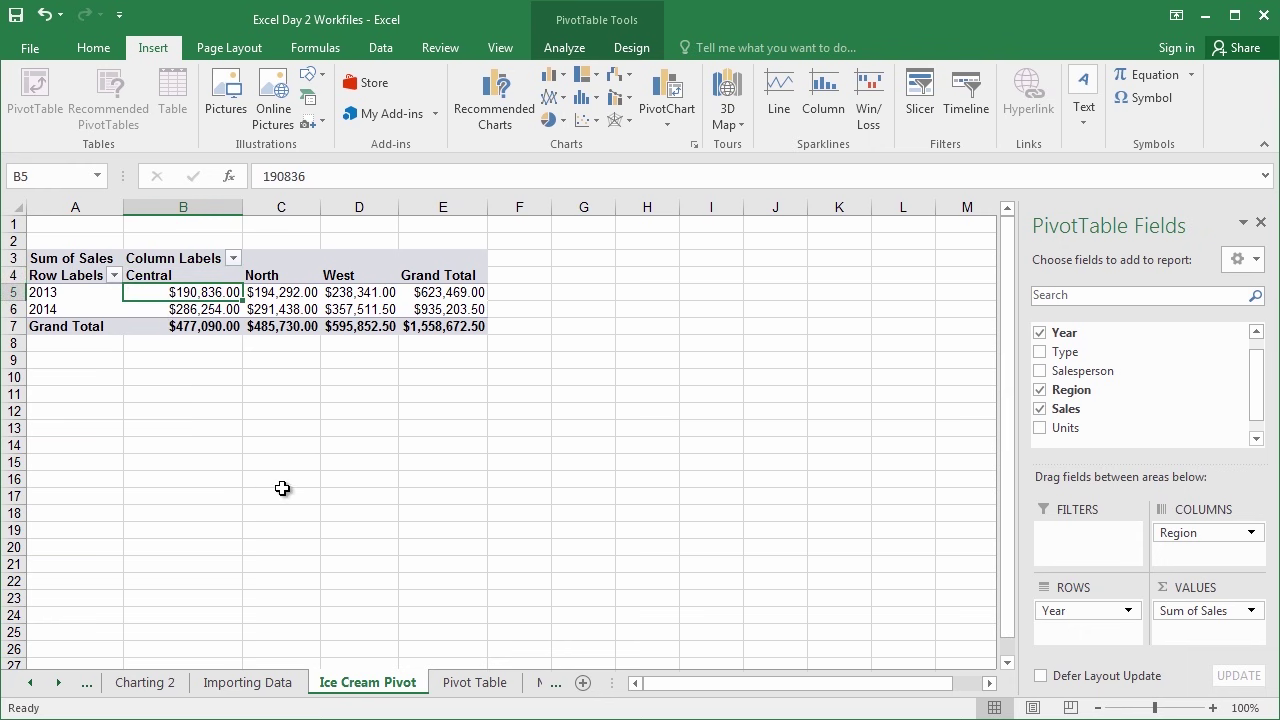
{"action": "left_click", "coordinate": [63, 292]}
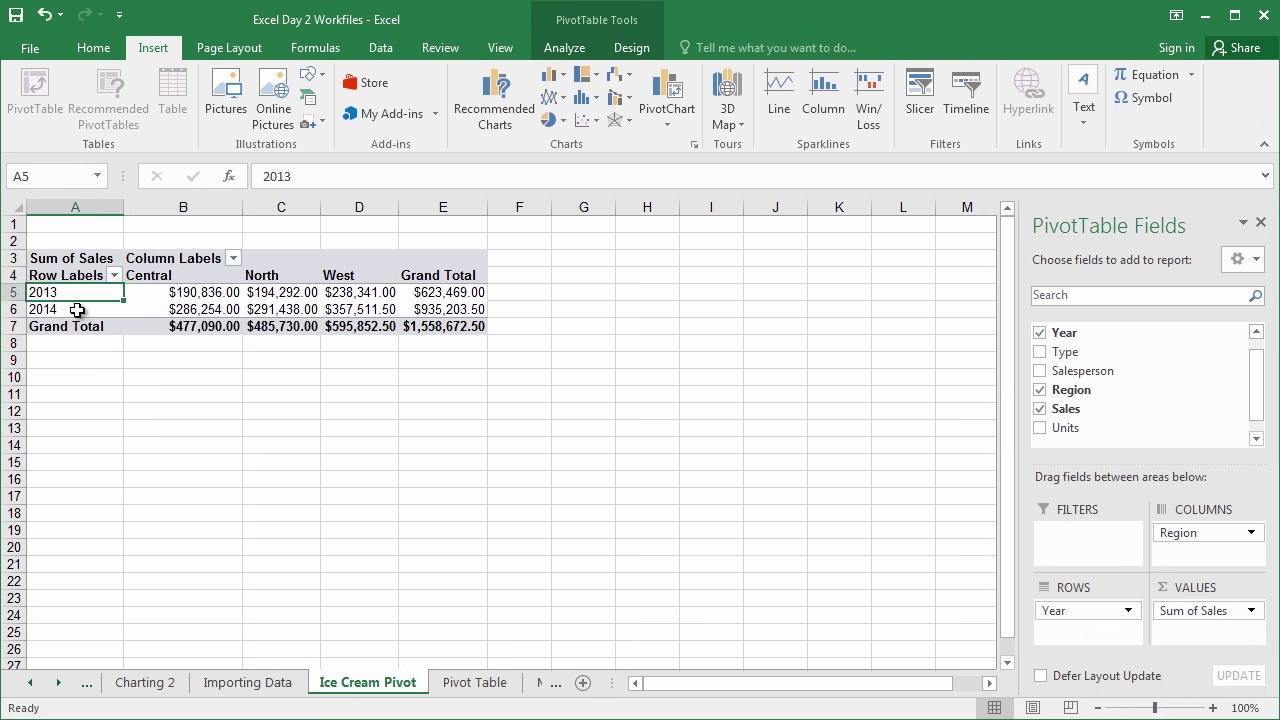
{"action": "left_click", "coordinate": [70, 310]}
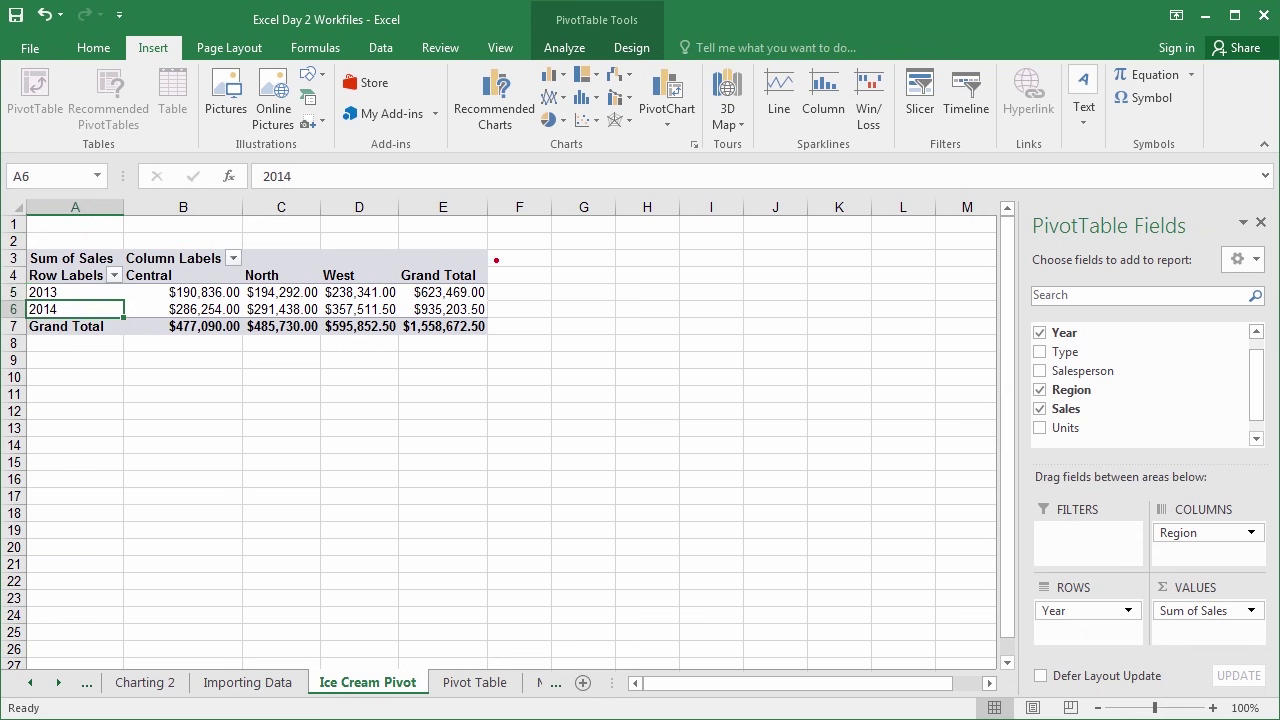
{"action": "left_click_drag", "start_coordinate": [503, 257], "coordinate": [393, 363]}
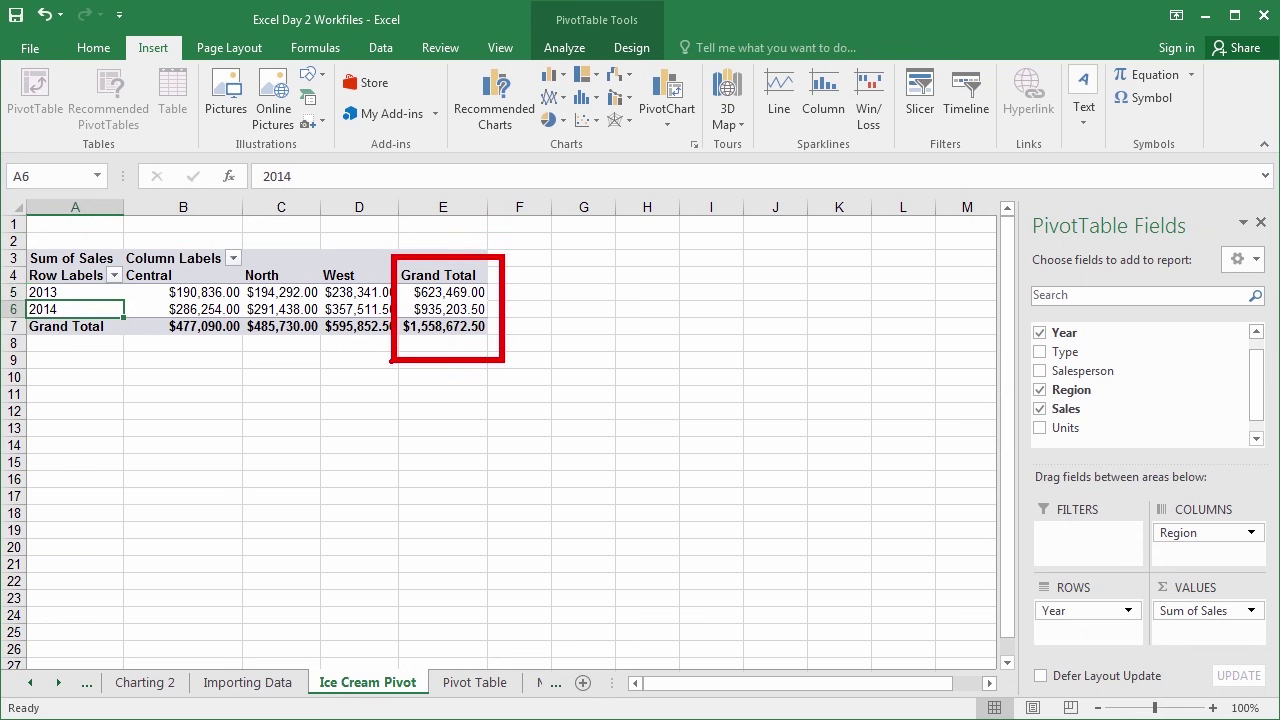
{"action": "key", "text": "Escape"}
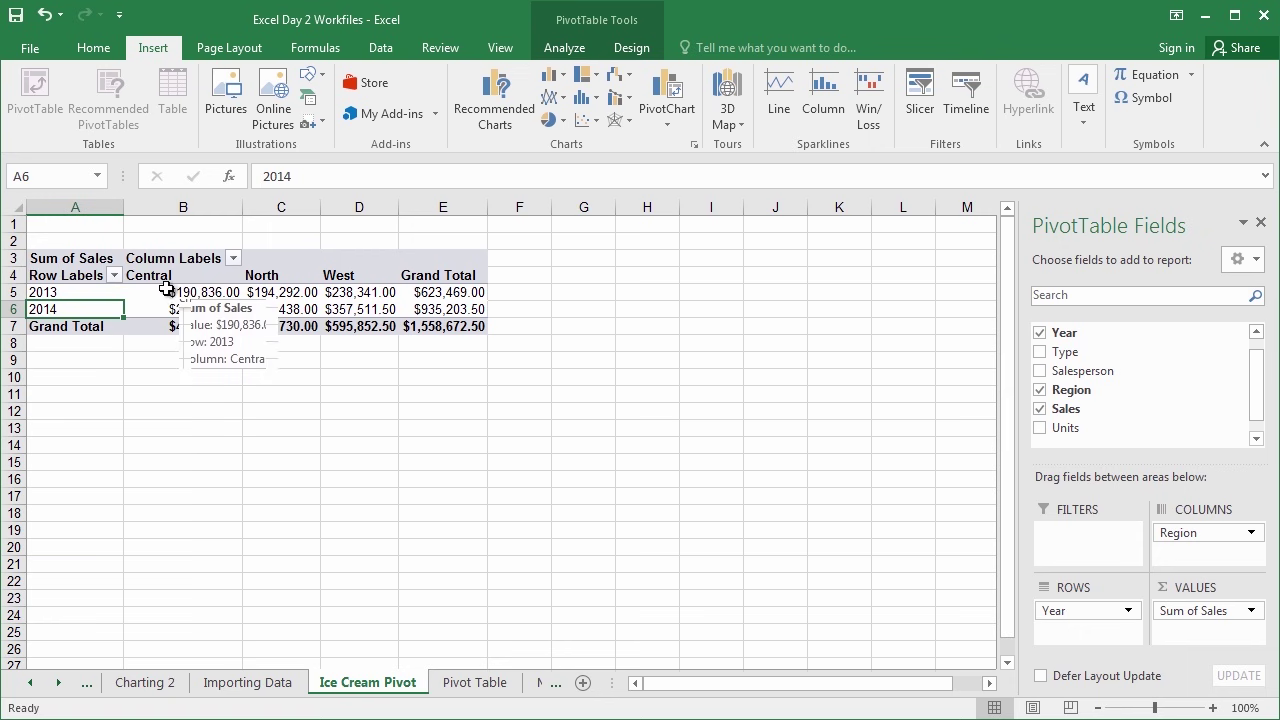
{"action": "left_click", "coordinate": [70, 292]}
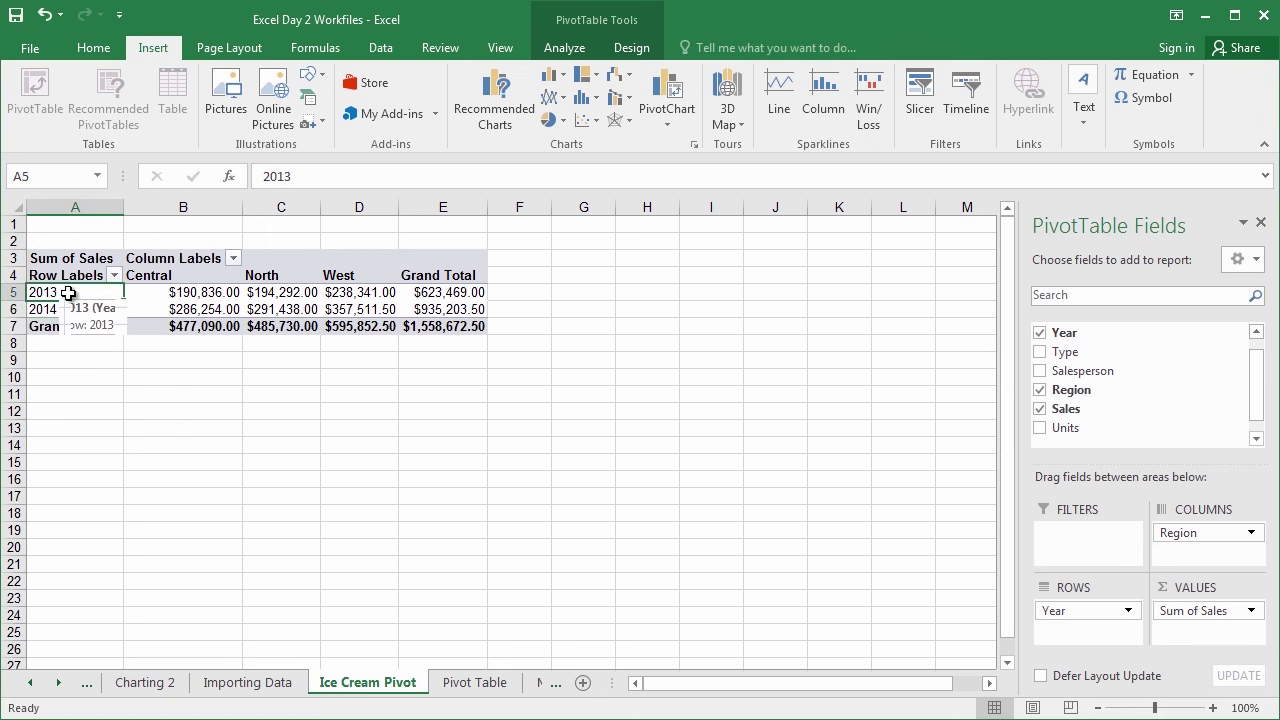
{"action": "left_click", "coordinate": [169, 294]}
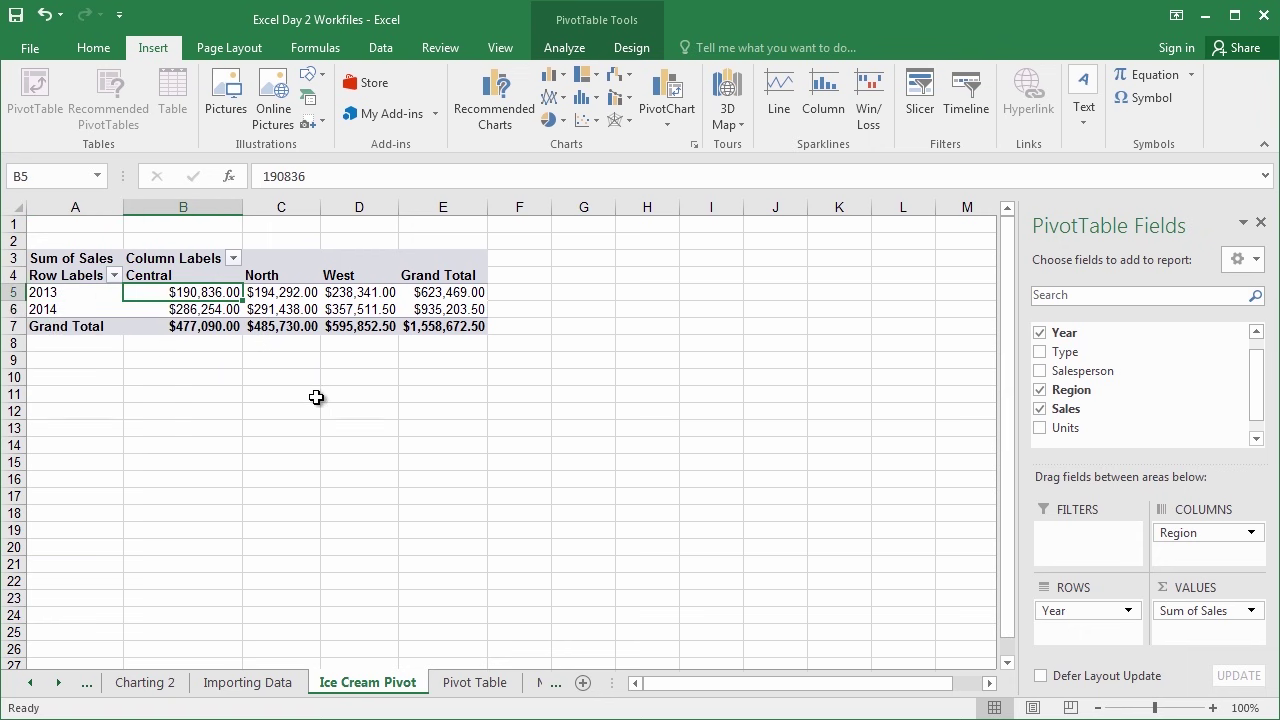
{"action": "left_click", "coordinate": [300, 310]}
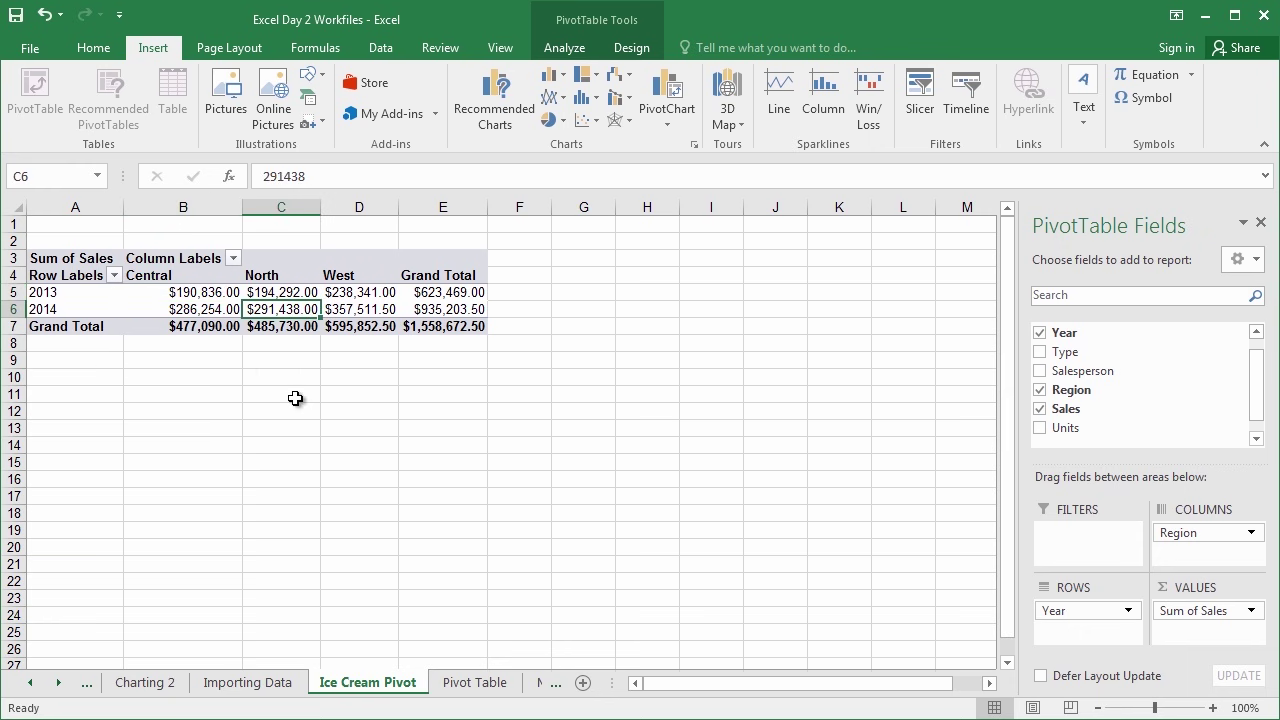
{"action": "key", "text": "Up"}
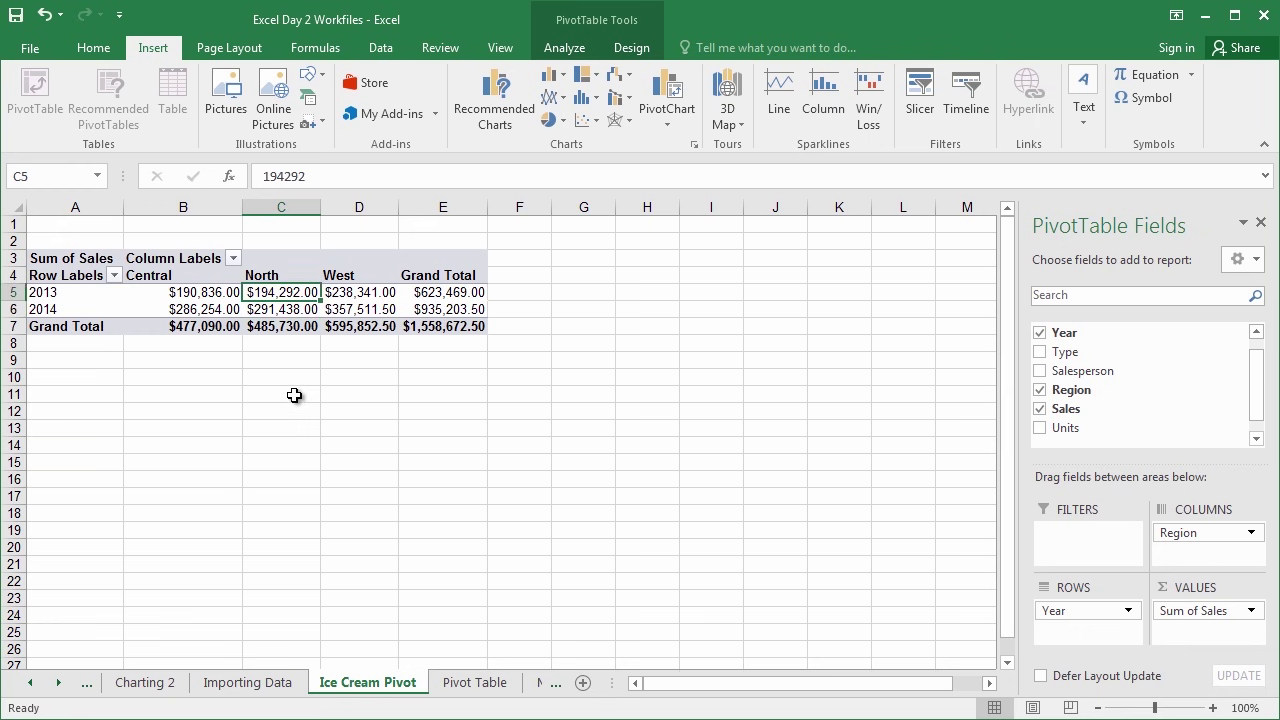
{"action": "key", "text": "Left"}
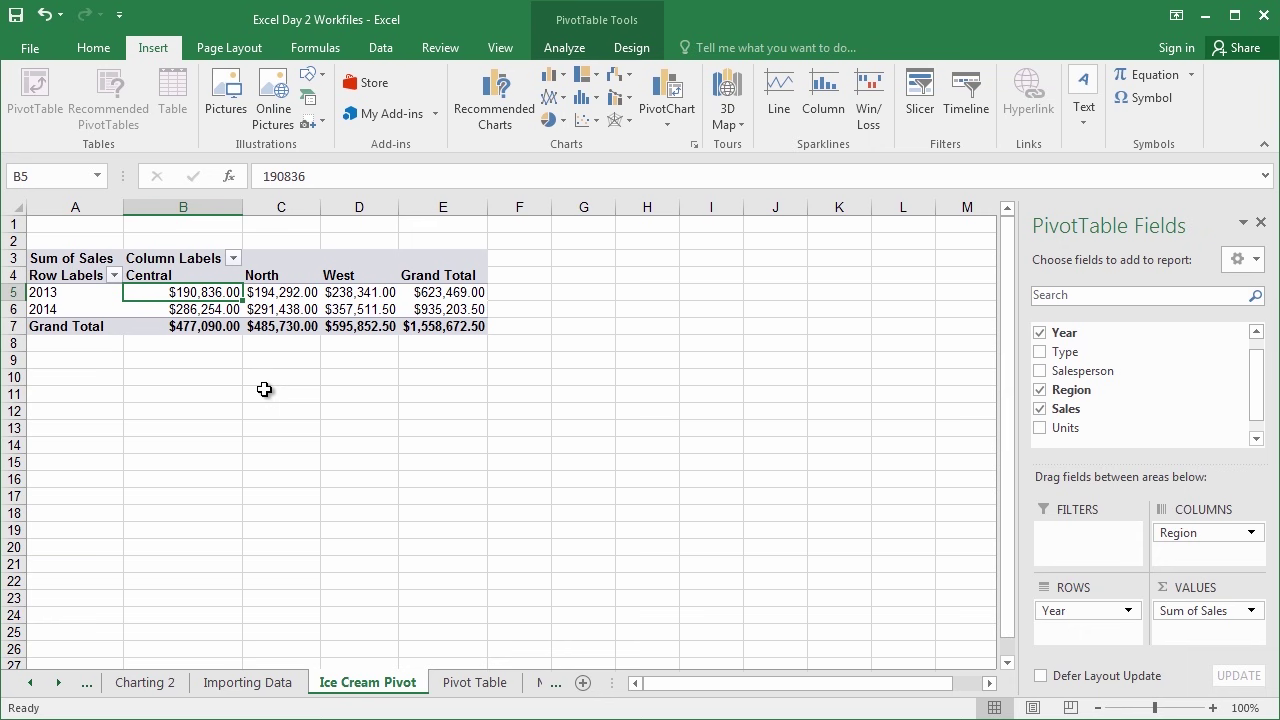
{"action": "key", "text": "Down"}
{"action": "key", "text": "Up"}
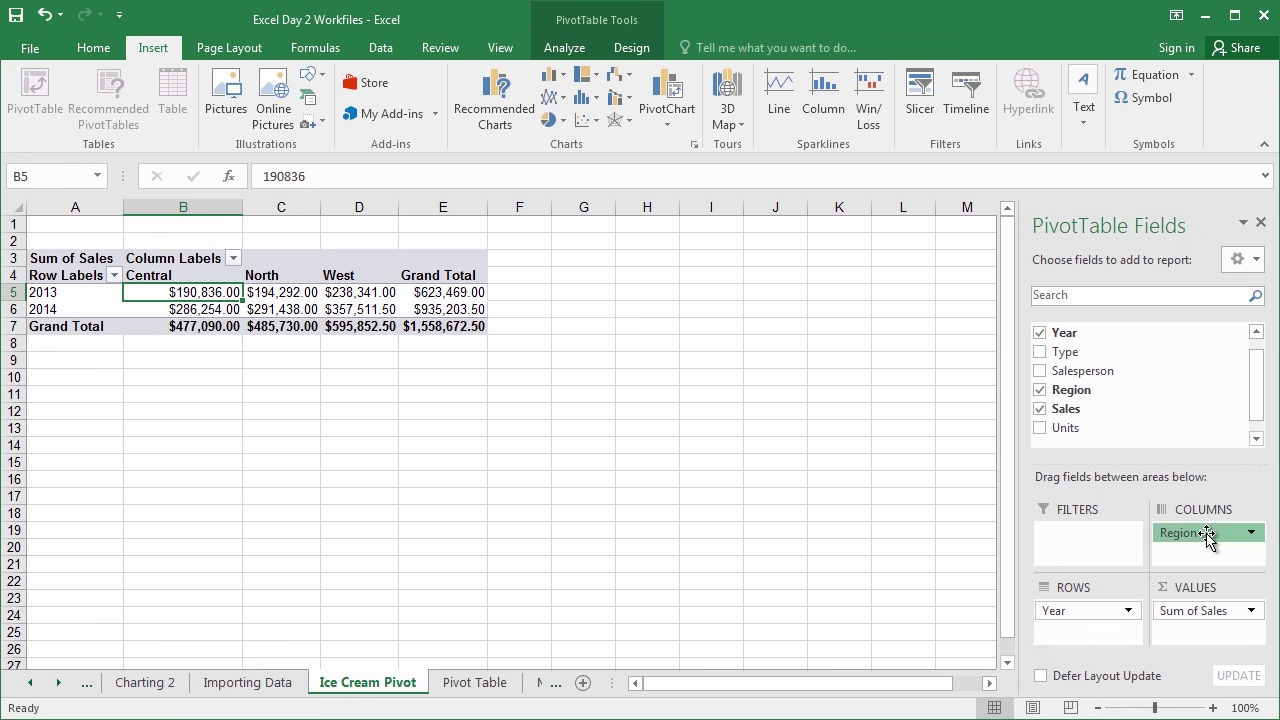
Step: Move Region from COLUMNS into ROWS and review the 2013 sales for Central, North and West
{"action": "left_click_drag", "start_coordinate": [1207, 535], "coordinate": [1096, 626]}
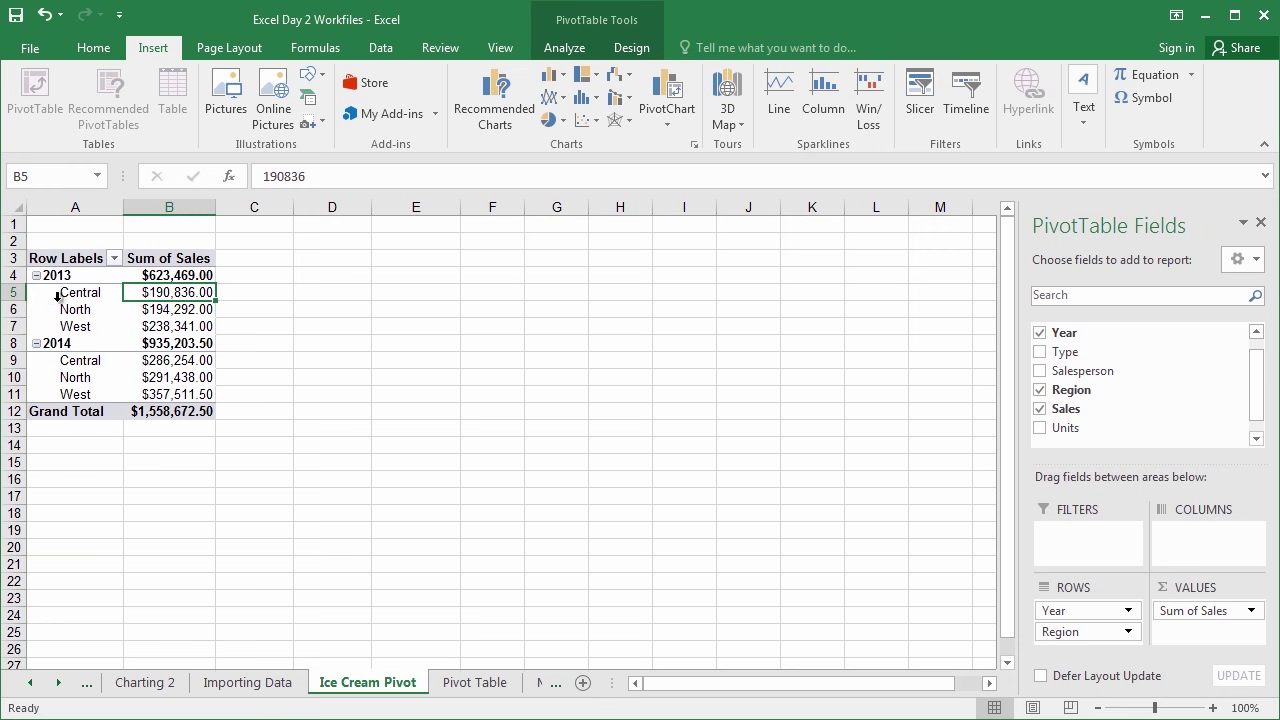
{"action": "left_click_drag", "start_coordinate": [74, 277], "coordinate": [72, 277]}
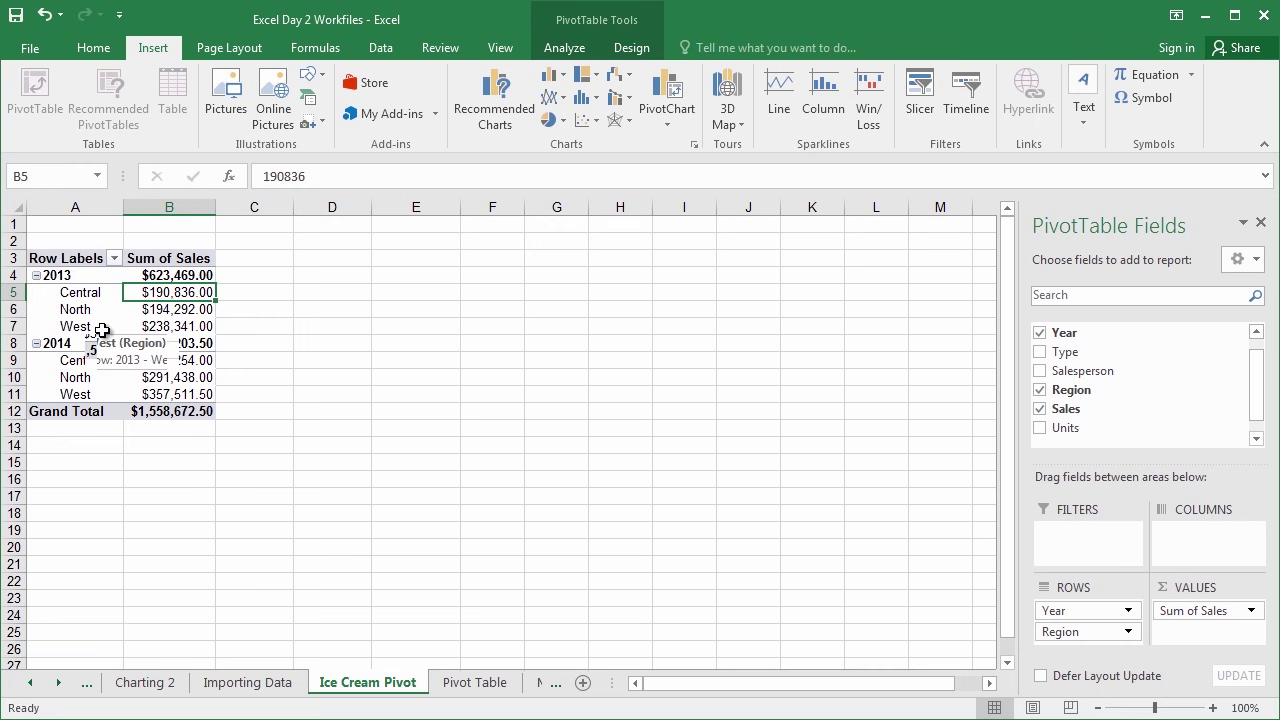
{"action": "left_click", "coordinate": [182, 283]}
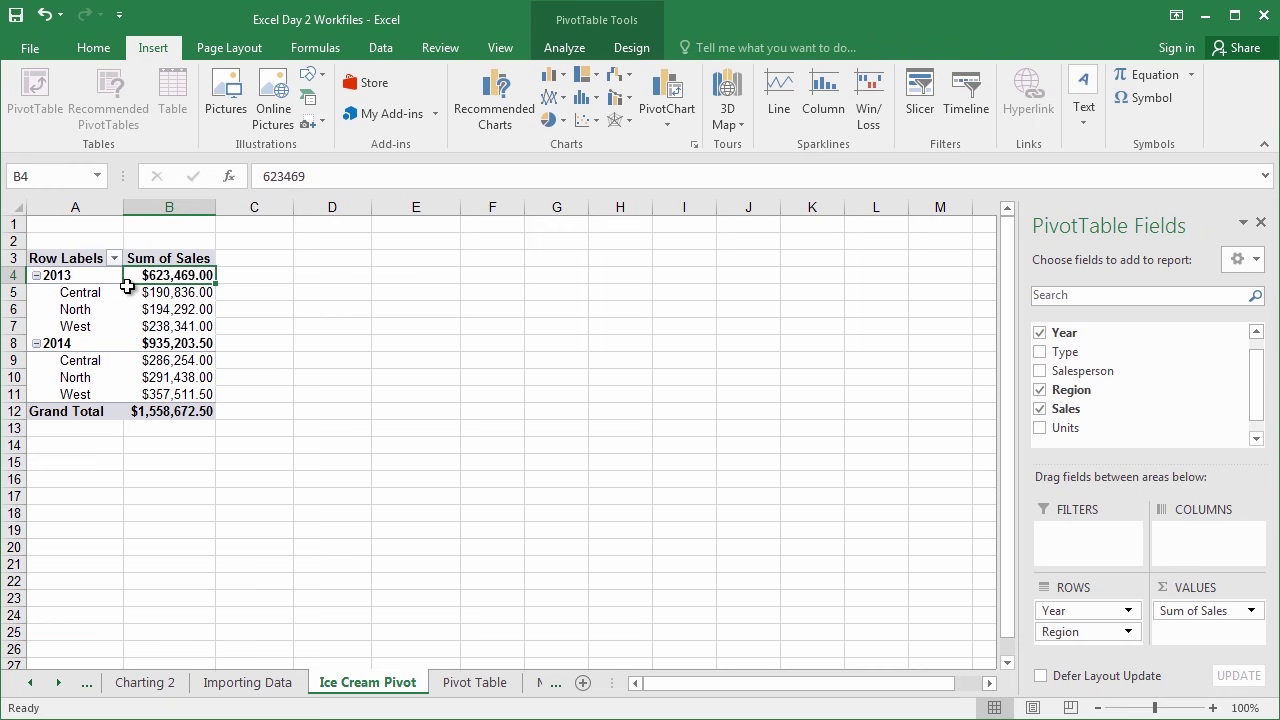
{"action": "left_click", "coordinate": [181, 291]}
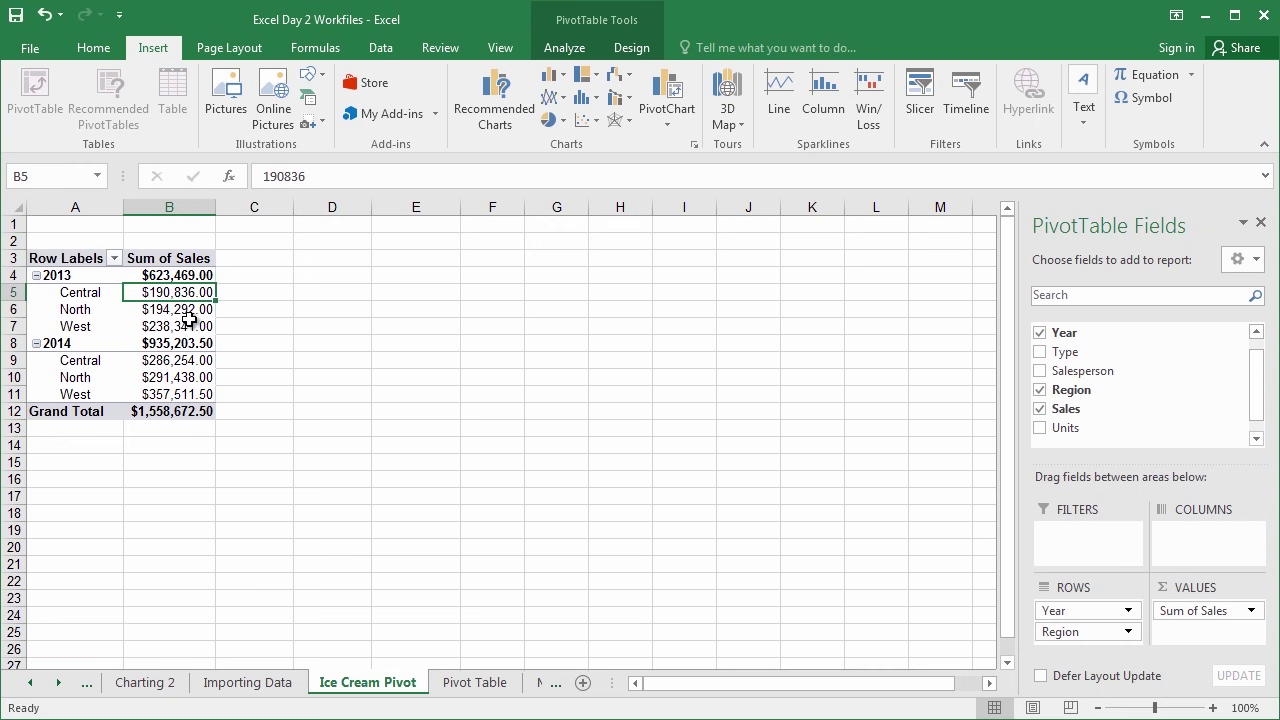
{"action": "left_click", "coordinate": [186, 311]}
{"action": "left_click", "coordinate": [191, 328]}
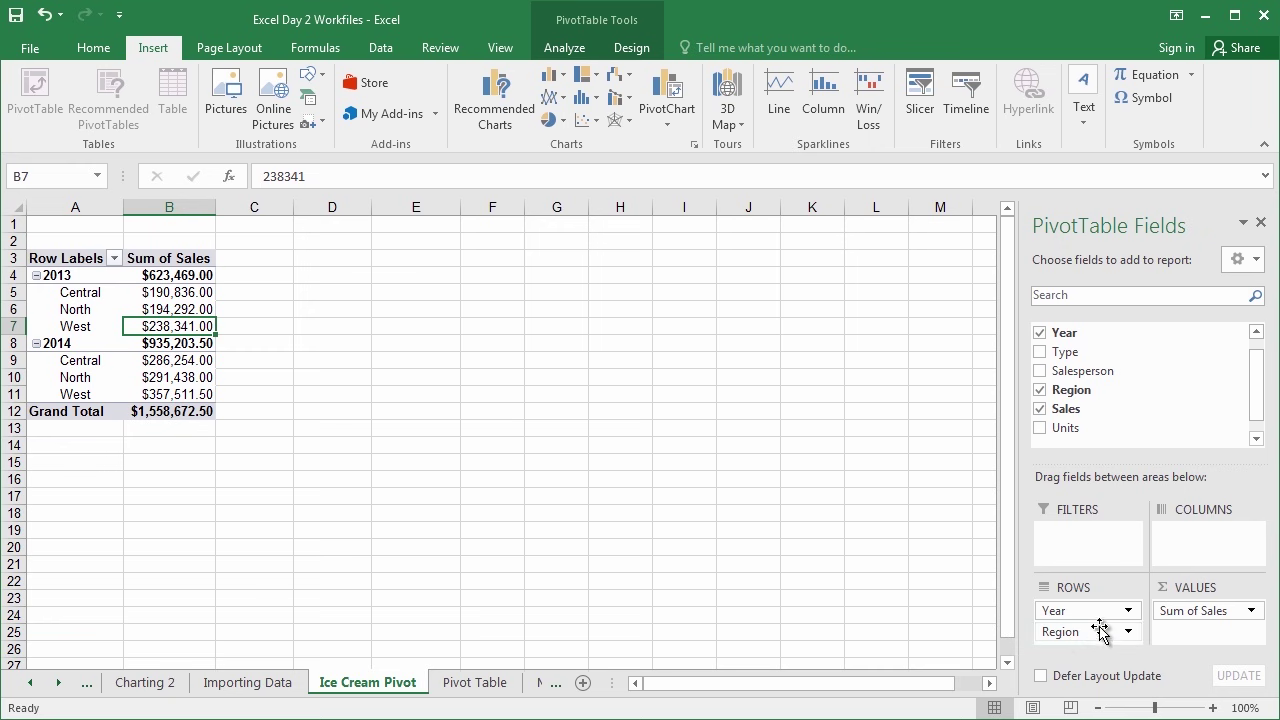
{"action": "left_click_drag", "start_coordinate": [1100, 612], "coordinate": [1100, 622]}
Step: Place Year below Region so North splits into $194,292.00 (2013) and $291,438.00 (2014)
{"action": "left_click_drag", "start_coordinate": [1103, 640], "coordinate": [1103, 639]}
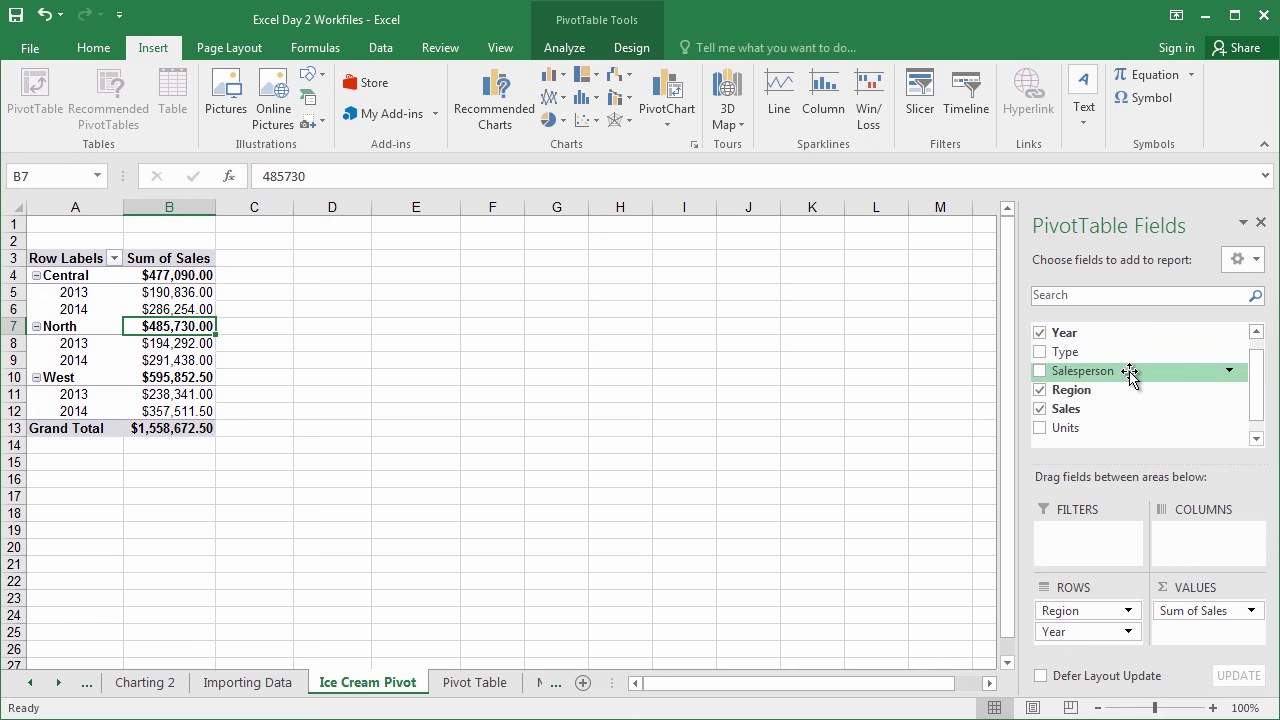
Step: Add Salesperson to COLUMNS for Bishop, Pullen and Watson, and review totals like Bishop's West $293,745.00
{"action": "left_click_drag", "start_coordinate": [1130, 372], "coordinate": [1186, 535]}
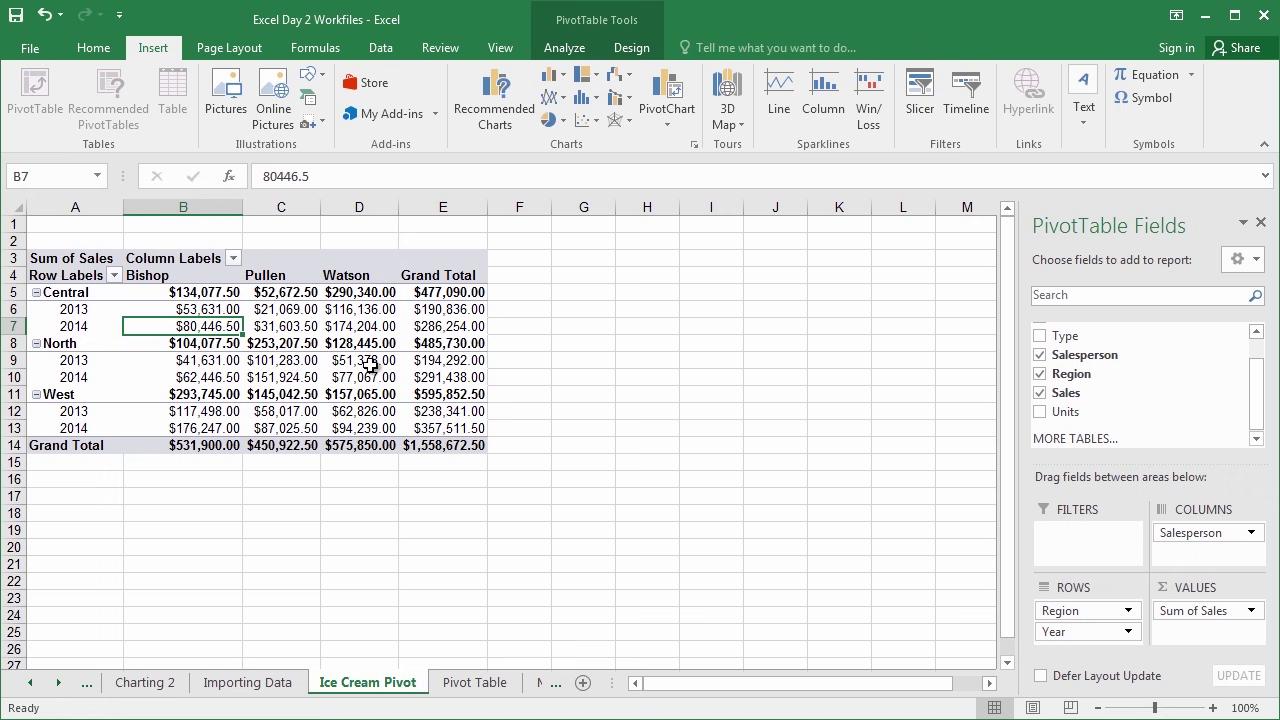
{"action": "left_click", "coordinate": [368, 362]}
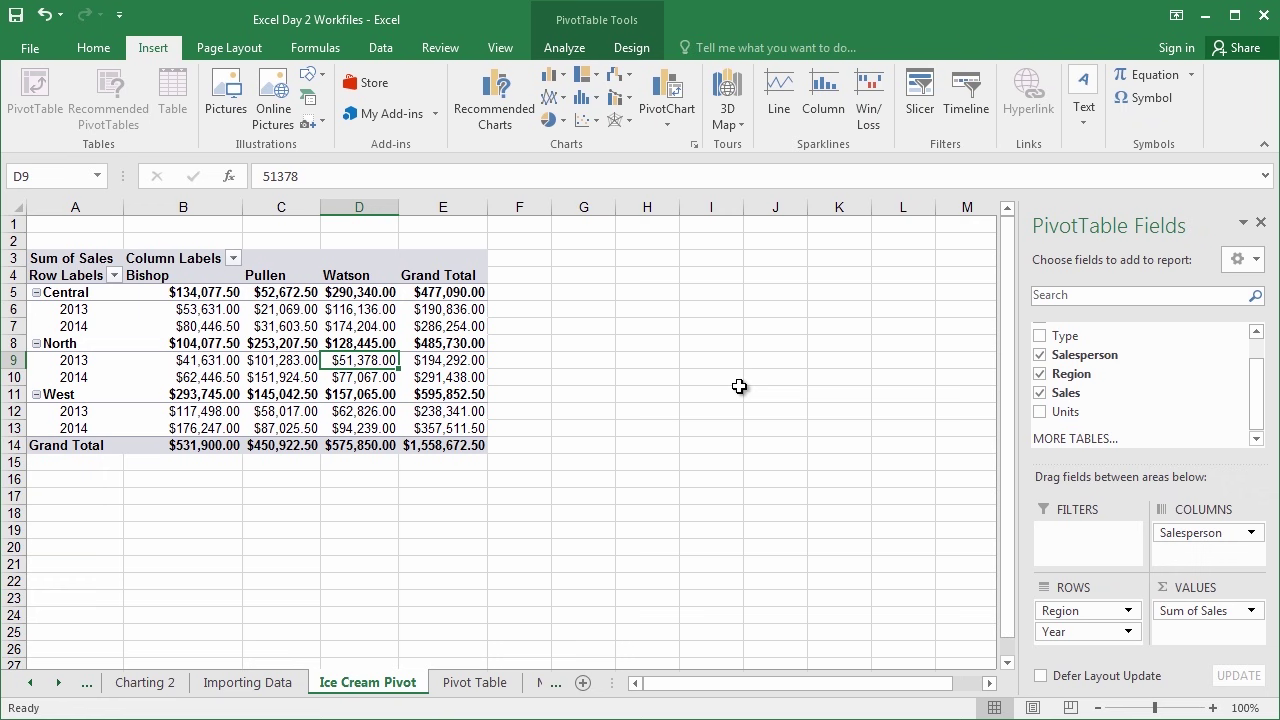
{"action": "key", "text": "Down"}
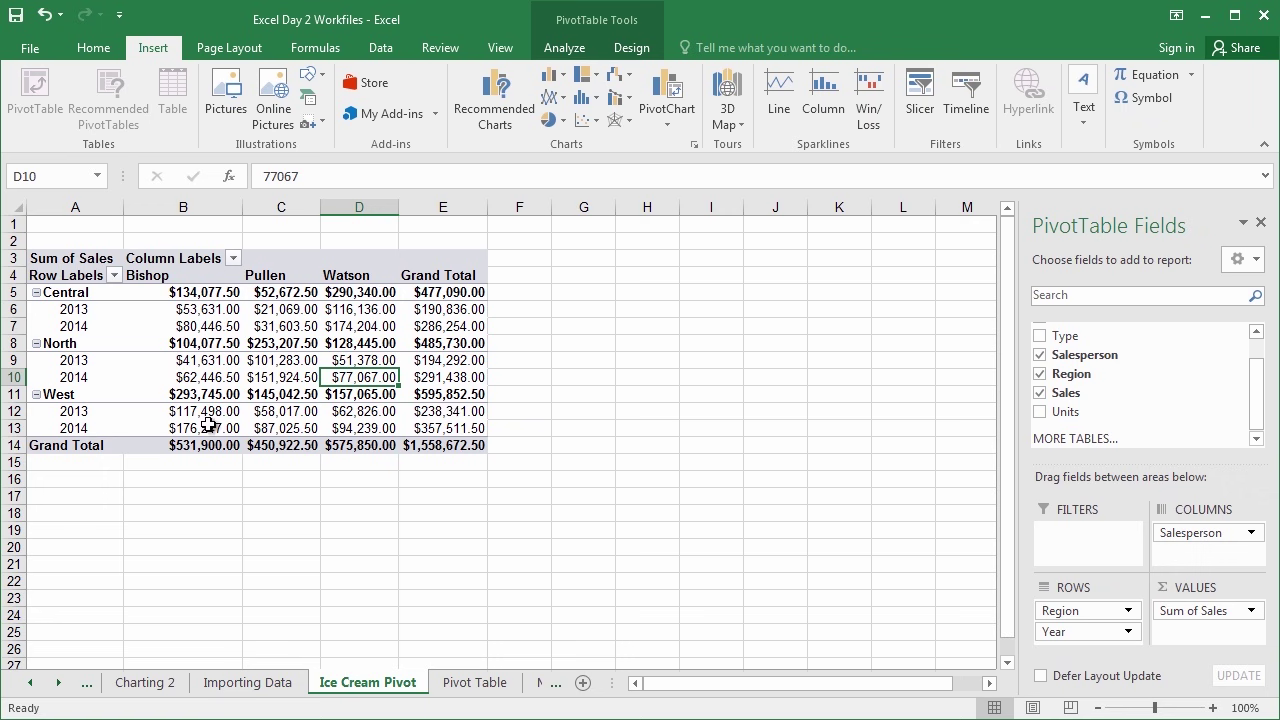
{"action": "mouse_move", "coordinate": [192, 289]}
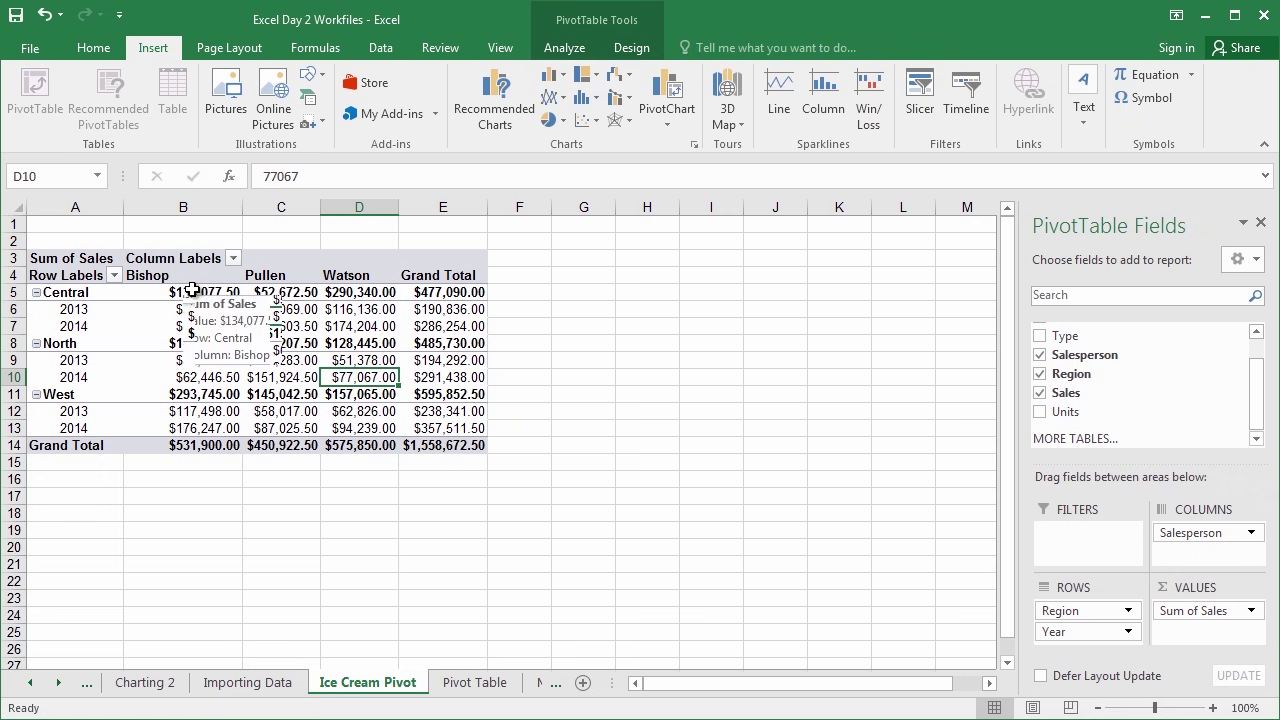
{"action": "left_click", "coordinate": [192, 289]}
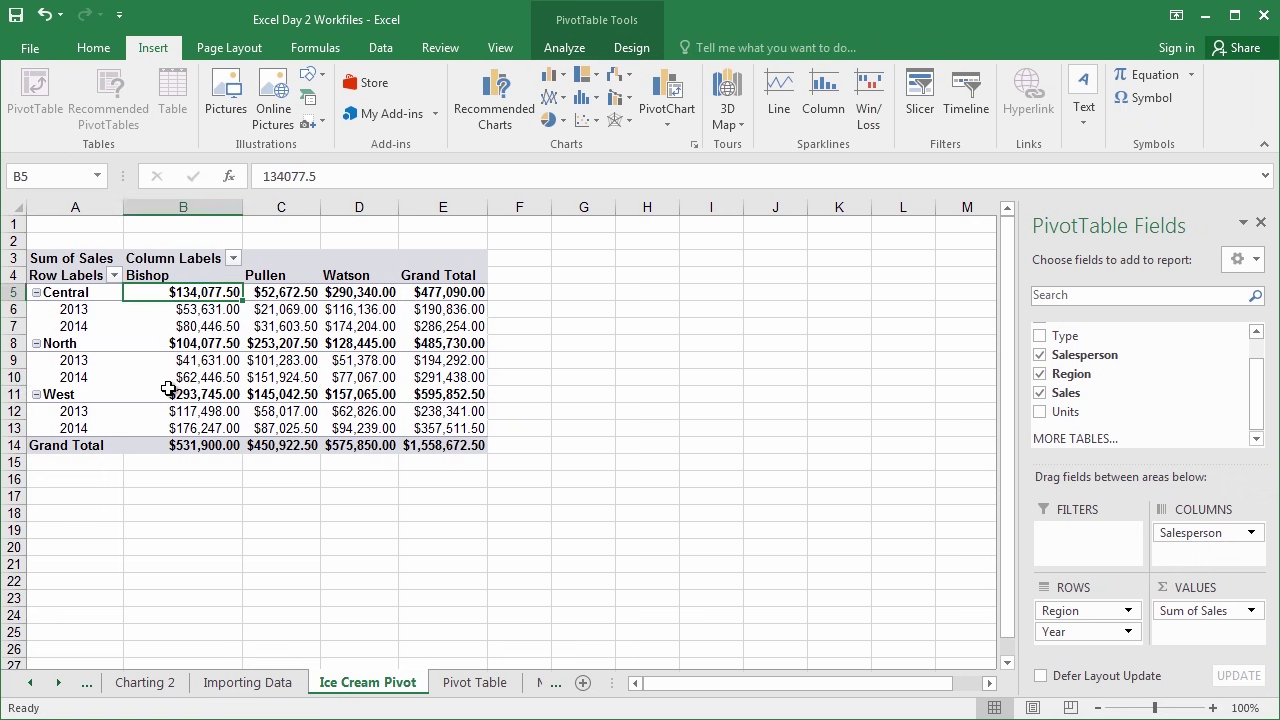
{"action": "left_click", "coordinate": [181, 393]}
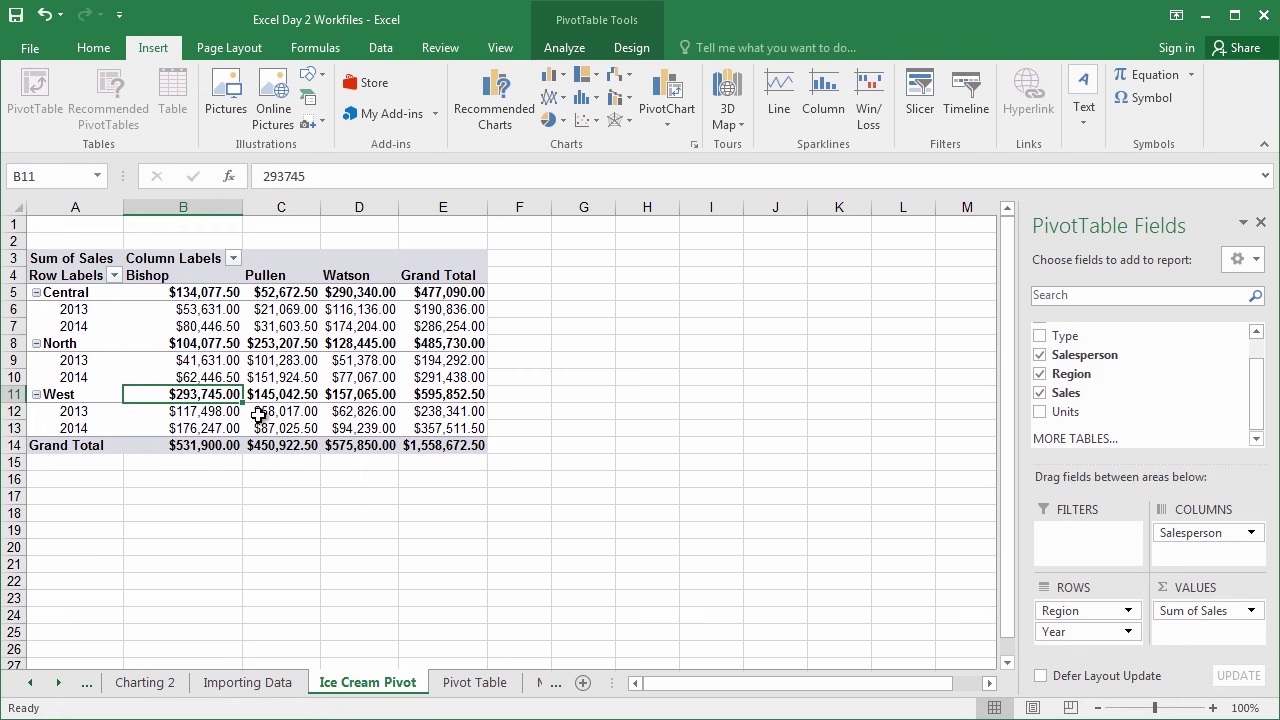
{"action": "mouse_move", "coordinate": [258, 415]}
{"action": "mouse_move", "coordinate": [196, 417]}
{"action": "mouse_move", "coordinate": [158, 390]}
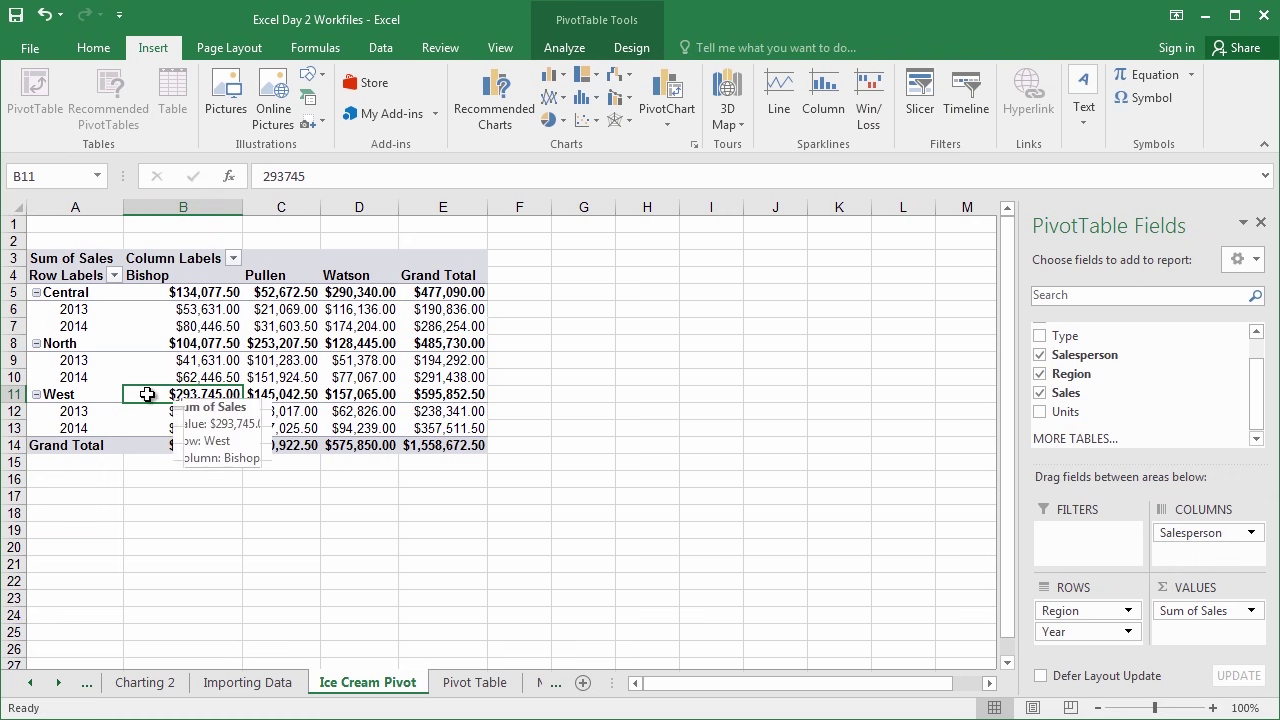
Step: Drill down on Bishop's West total in B11 with Show Details to list its records on Sheet2
{"action": "right_click", "coordinate": [147, 394]}
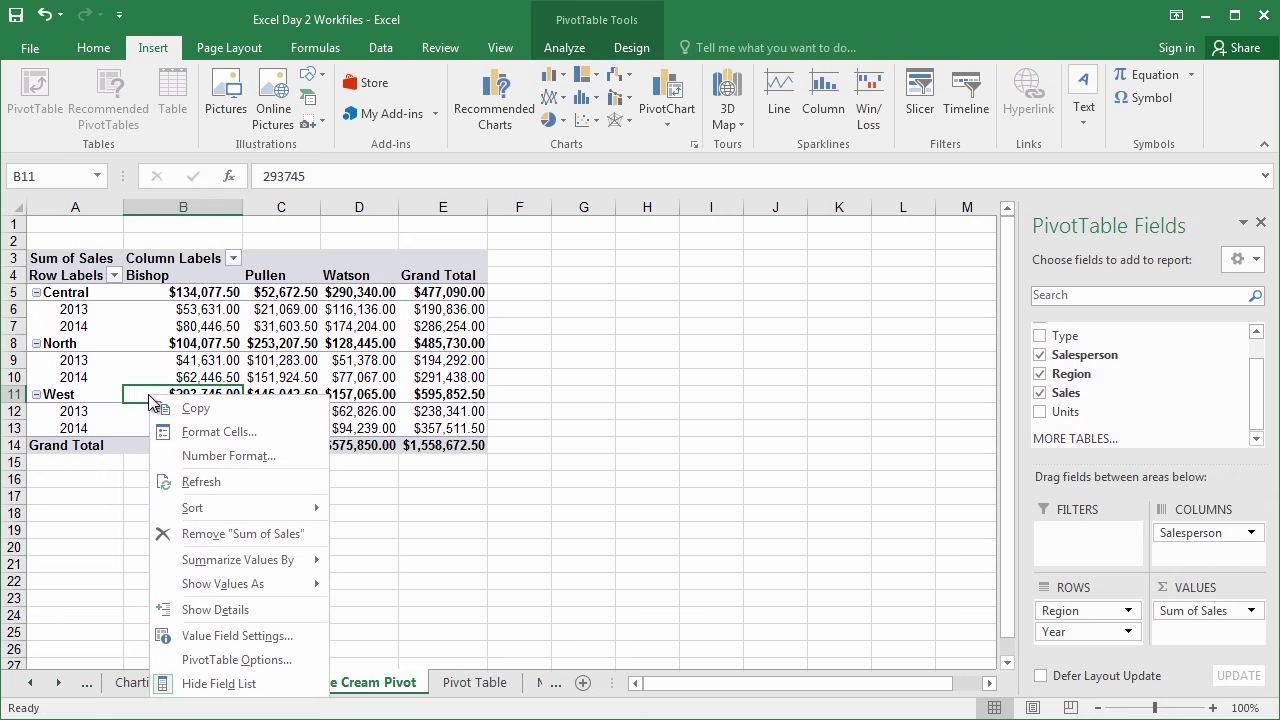
{"action": "left_click", "coordinate": [250, 611]}
{"action": "left_click", "coordinate": [295, 406]}
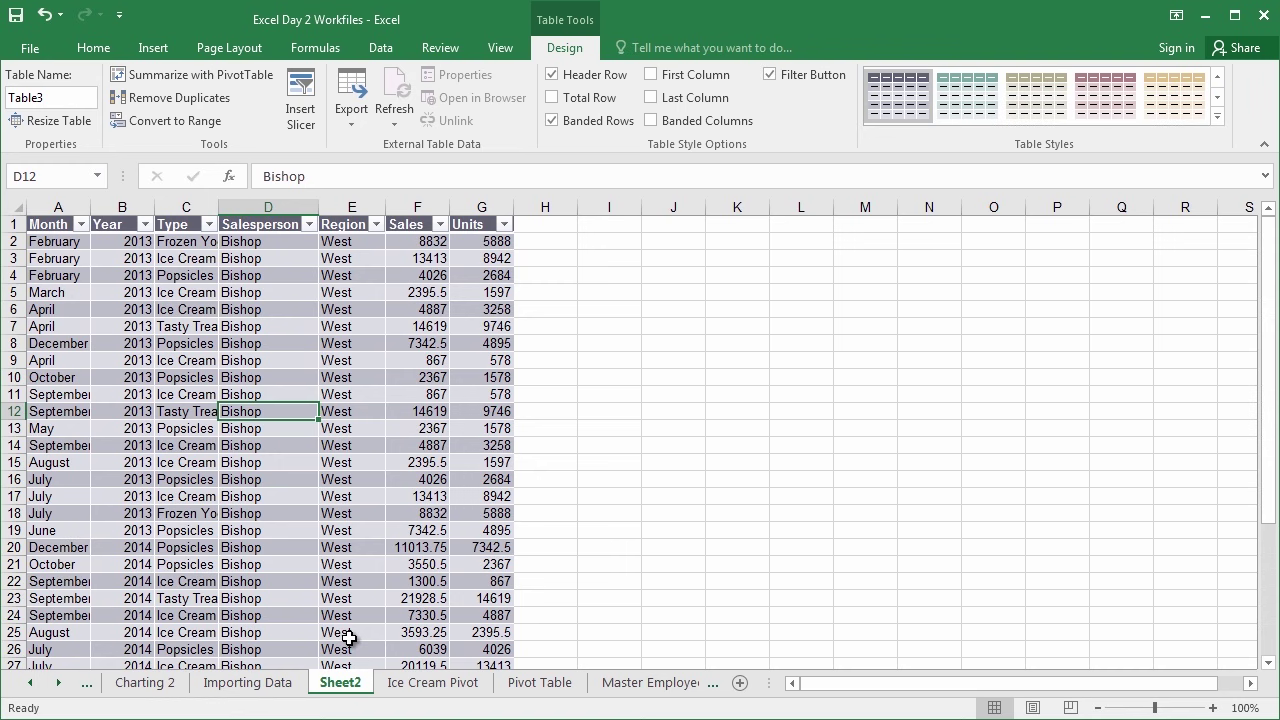
Step: Drill down on Watson's North 2013 total in D9 to list its six records on Sheet3
{"action": "left_click", "coordinate": [468, 688]}
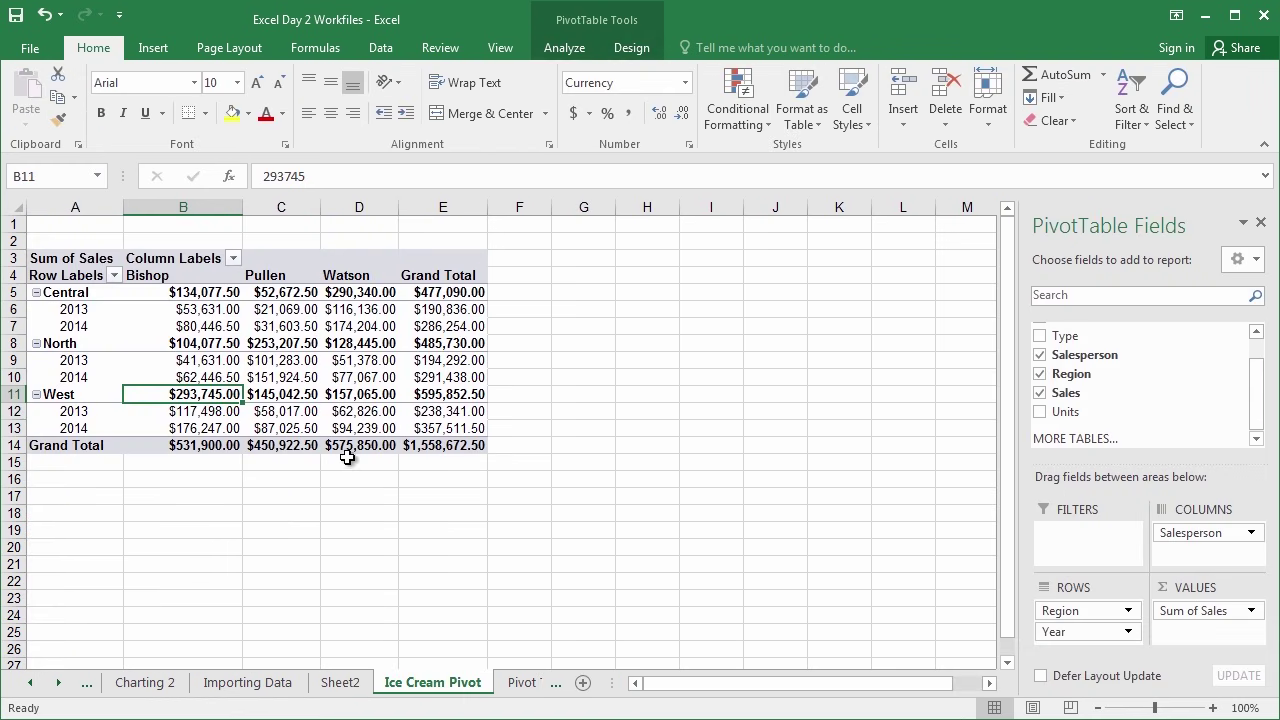
{"action": "mouse_move", "coordinate": [332, 430]}
{"action": "left_click", "coordinate": [358, 360]}
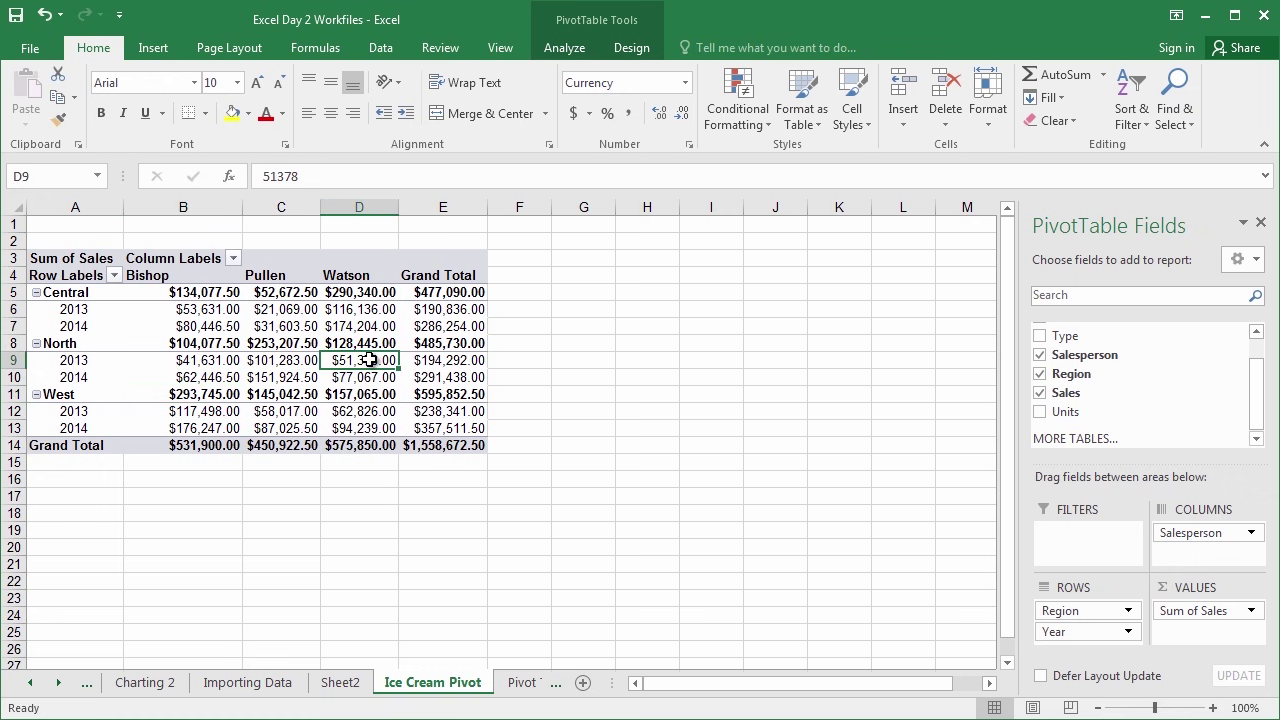
{"action": "mouse_move", "coordinate": [368, 358]}
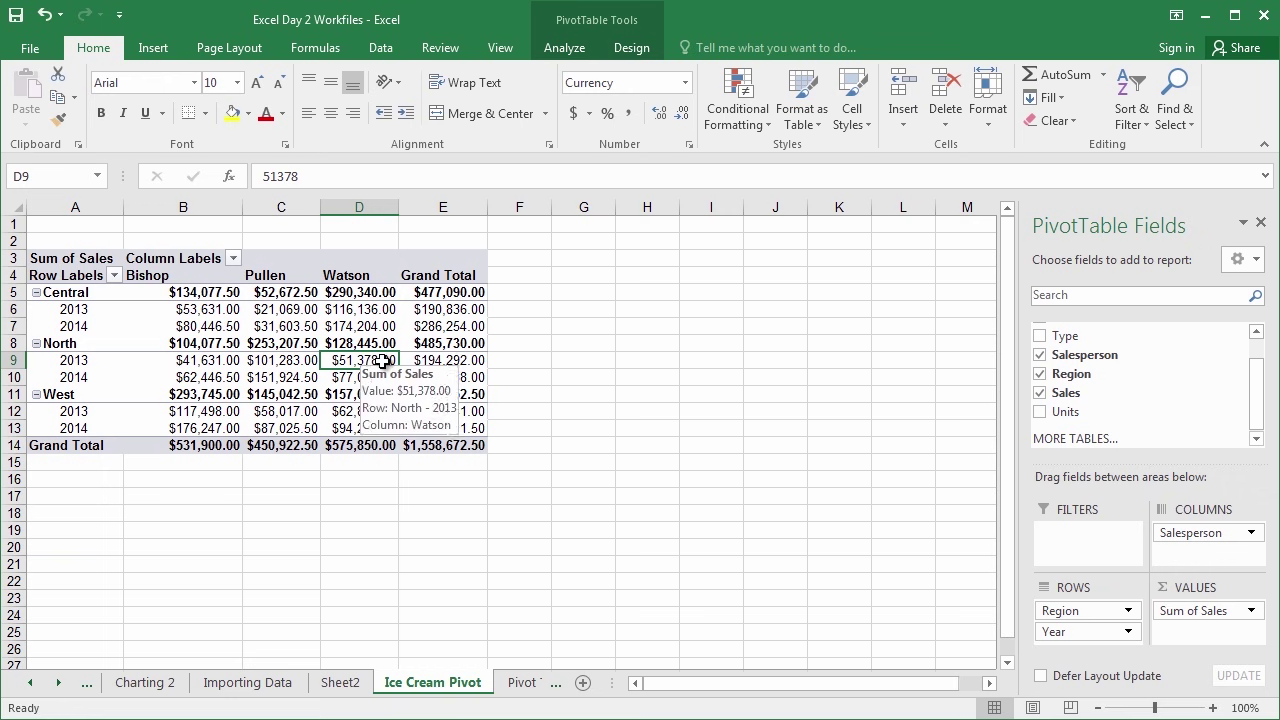
{"action": "double_click", "coordinate": [380, 361]}
Step: Return to the Ice Cream Pivot sheet and bring the remaining sheet tabs into view
{"action": "left_click", "coordinate": [382, 361]}
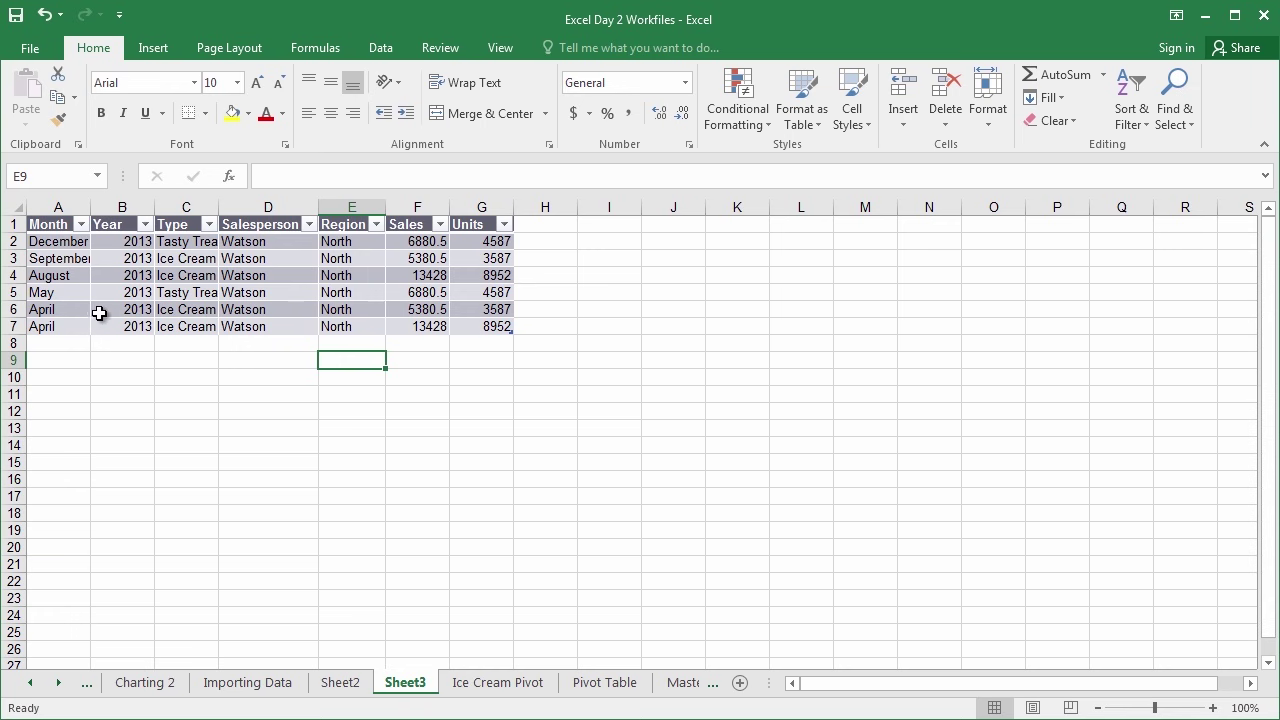
{"action": "left_click", "coordinate": [110, 313]}
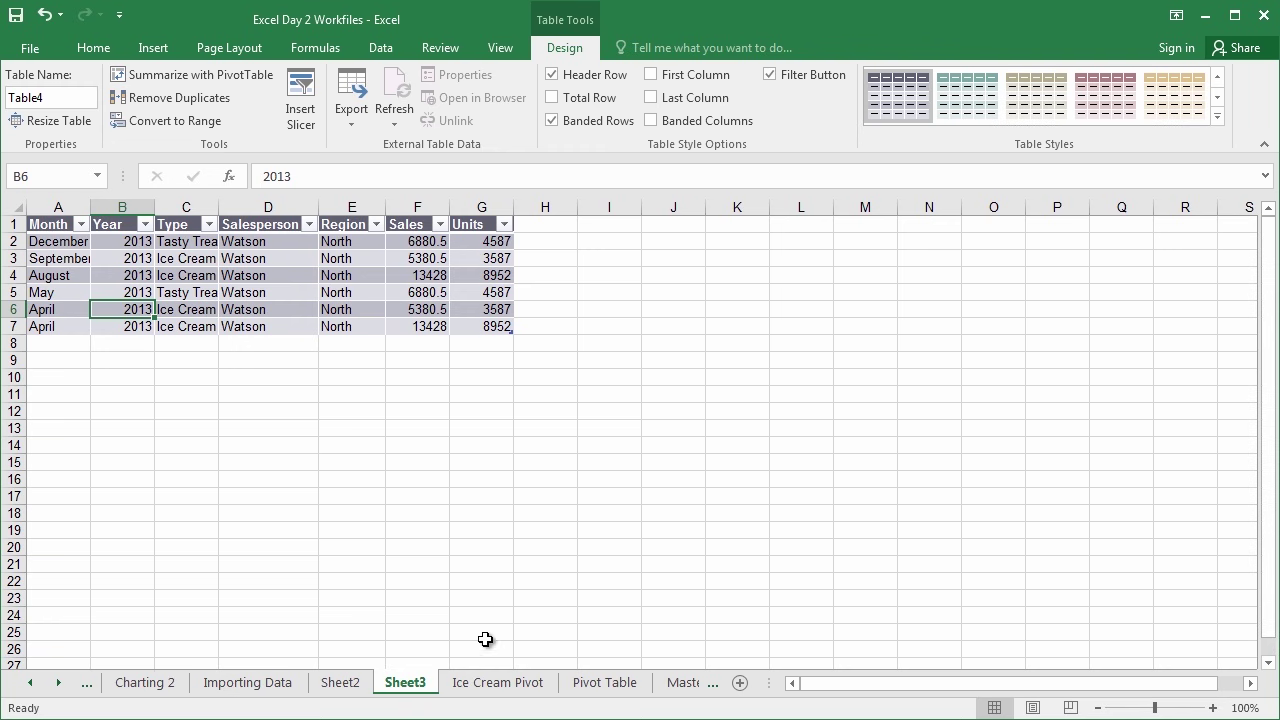
{"action": "left_click", "coordinate": [498, 684]}
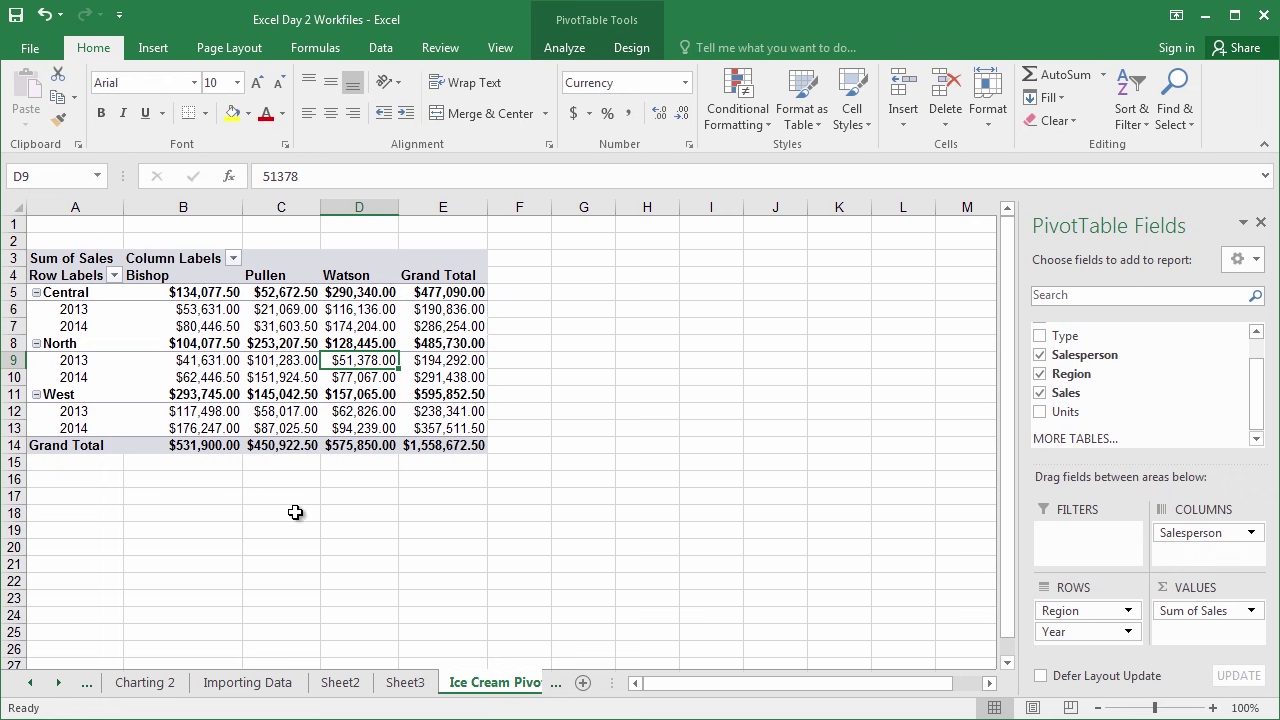
{"action": "left_click", "coordinate": [58, 683]}
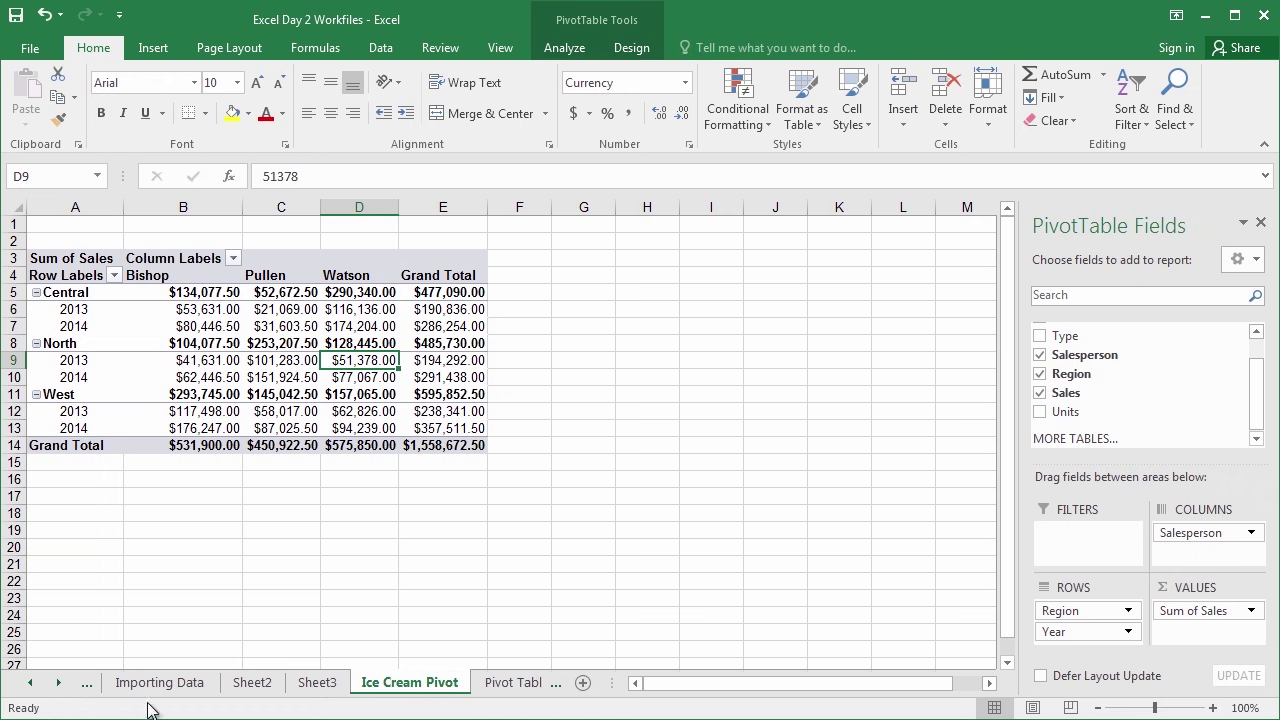
{"action": "left_click", "coordinate": [513, 682]}
{"action": "scroll", "coordinate": [290, 416], "scroll_direction": "down", "scroll_amount": 7}
{"action": "scroll", "coordinate": [290, 416], "scroll_direction": "down", "scroll_amount": 20}
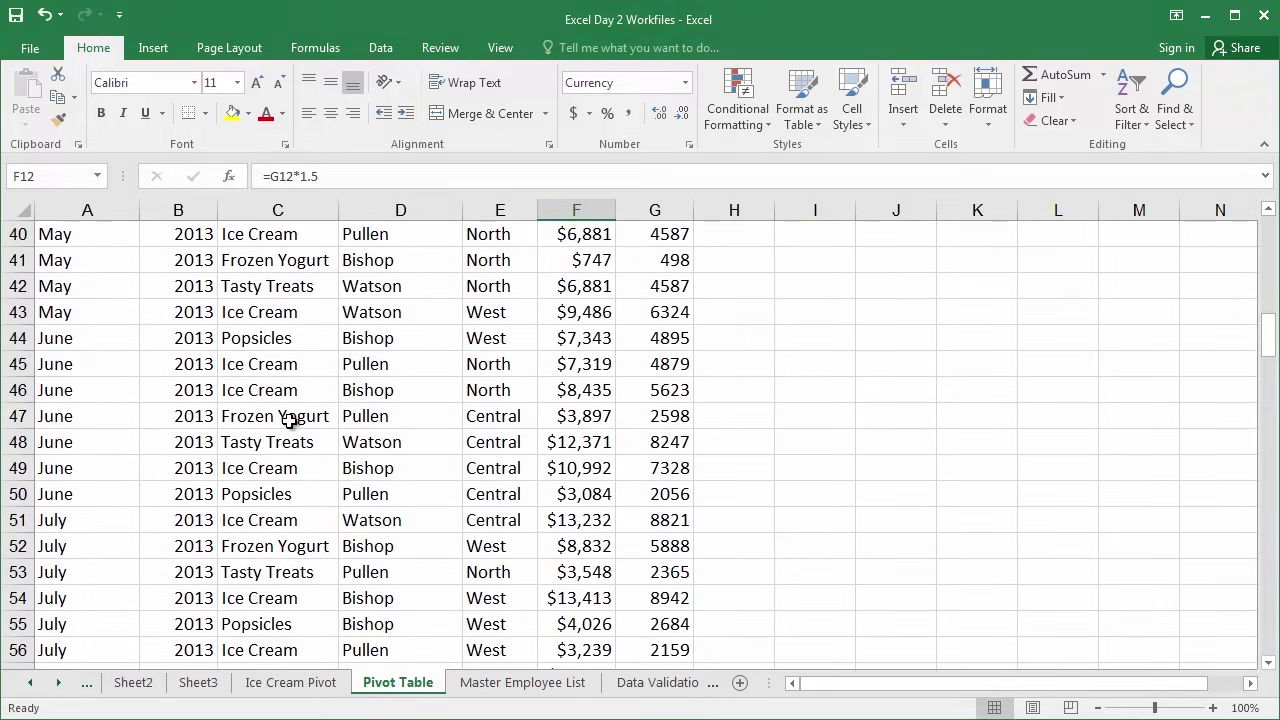
{"action": "scroll", "coordinate": [288, 428], "scroll_direction": "down", "scroll_amount": 4}
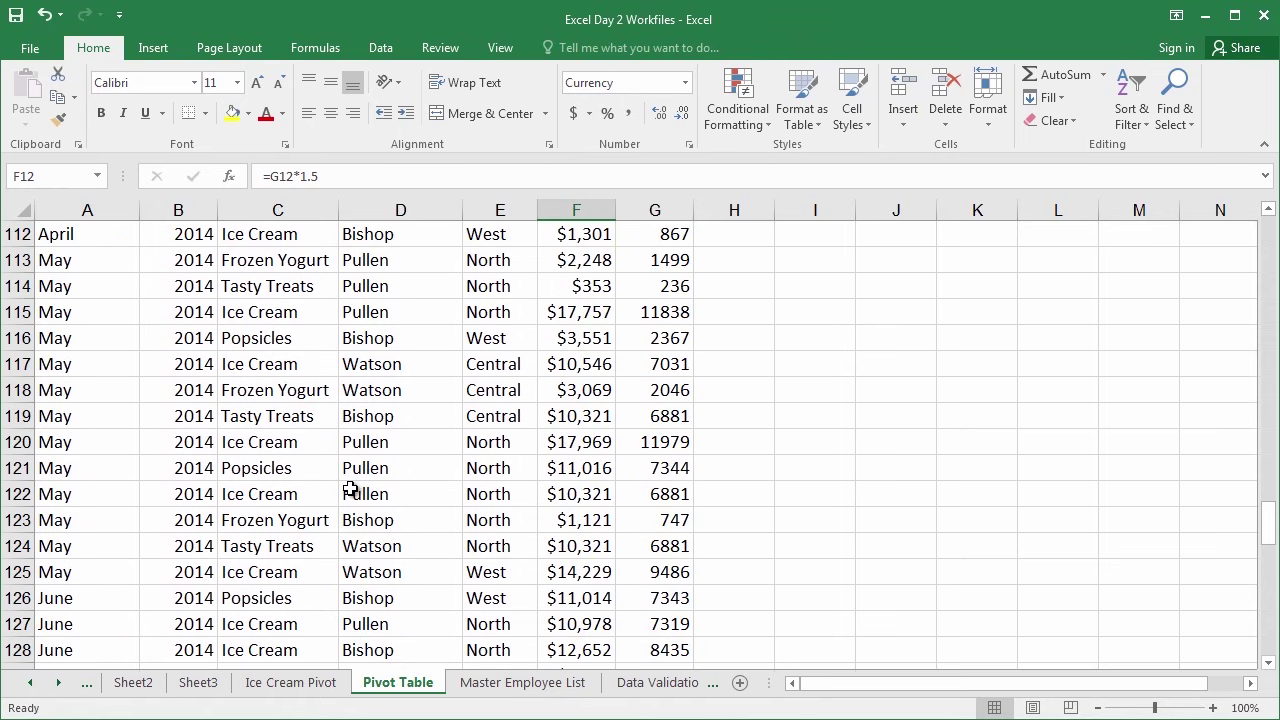
{"action": "left_click", "coordinate": [308, 688]}
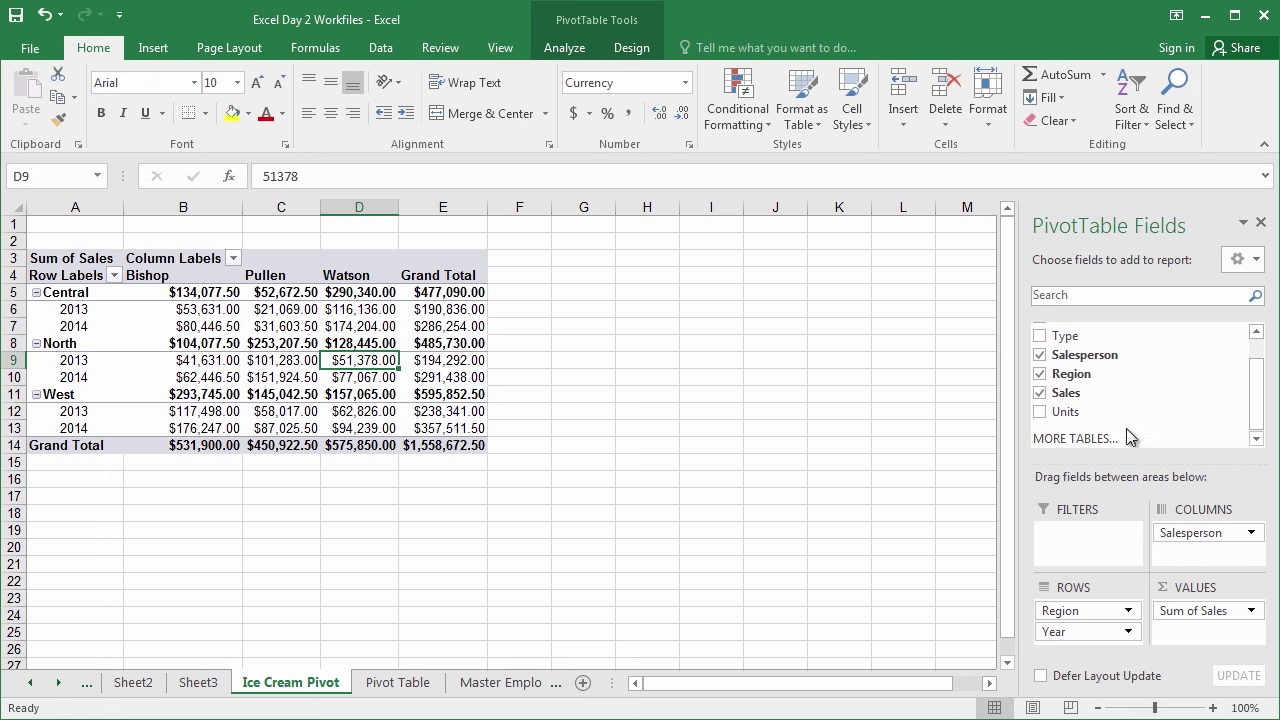
Step: Remove Salesperson, Region and Year from the pivot table
{"action": "left_click", "coordinate": [1039, 356]}
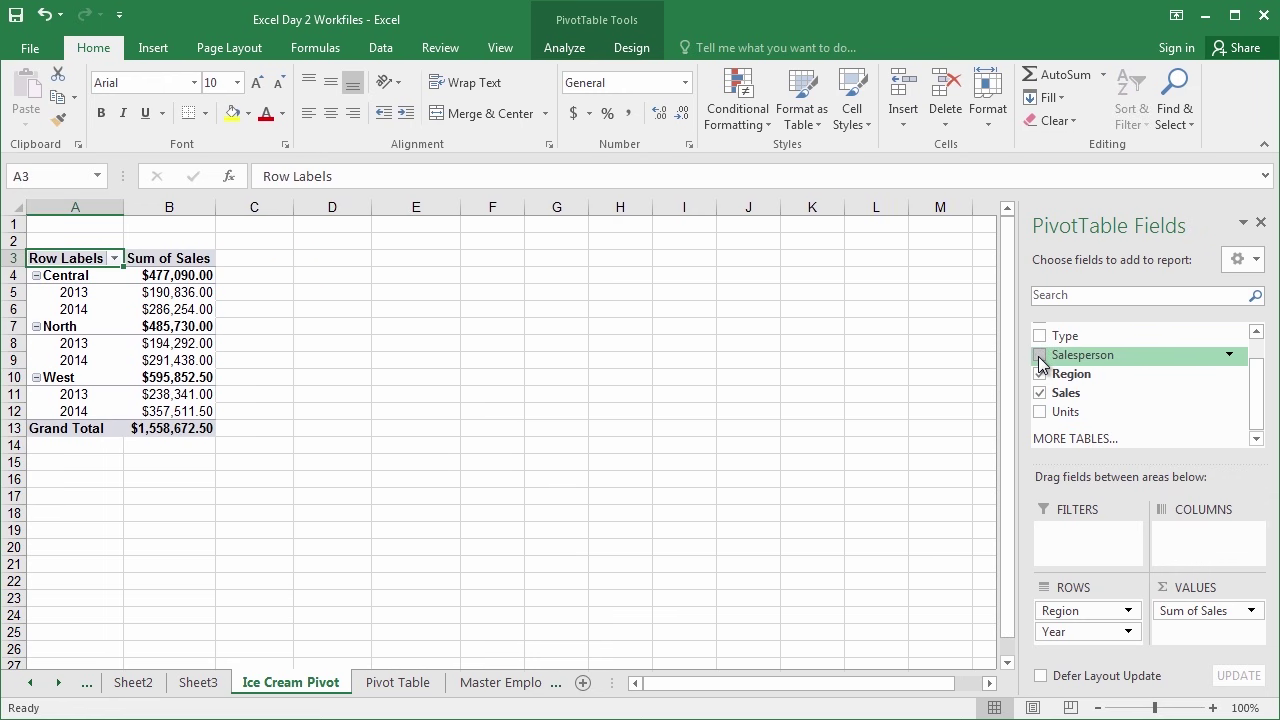
{"action": "left_click", "coordinate": [1039, 376]}
{"action": "scroll", "coordinate": [1262, 406], "scroll_direction": "up", "scroll_amount": 2}
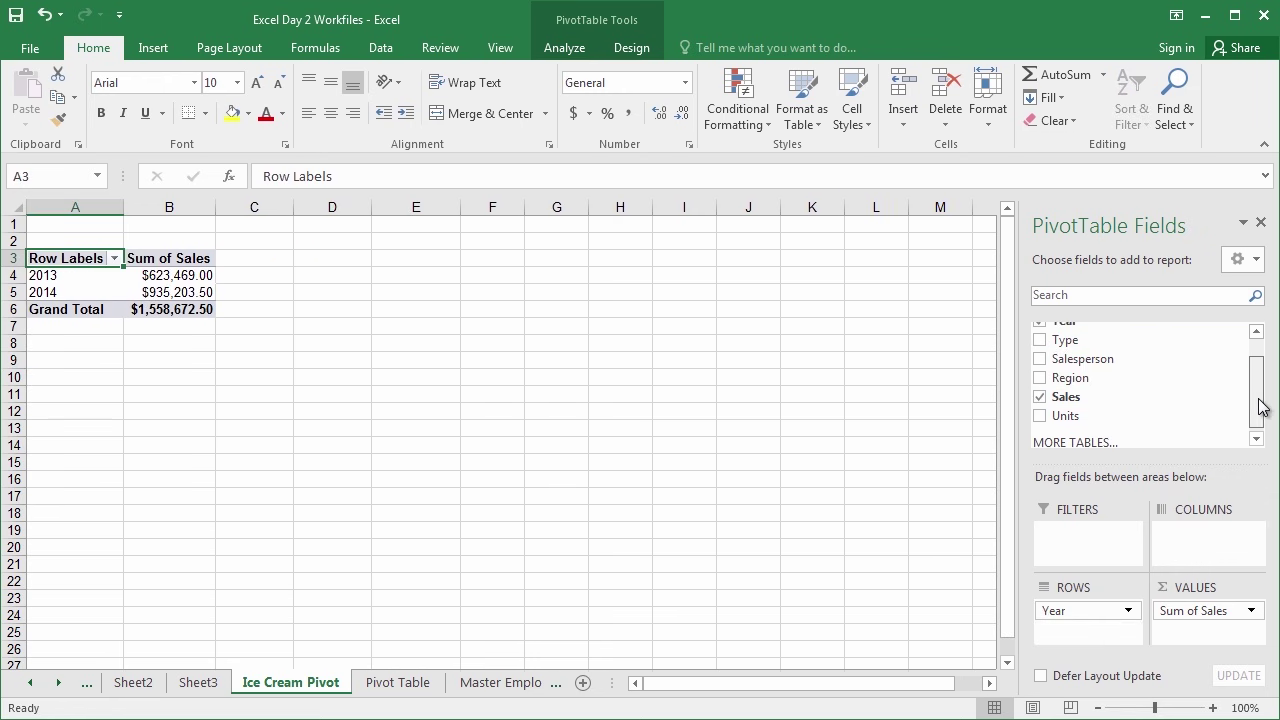
{"action": "left_click", "coordinate": [1039, 348]}
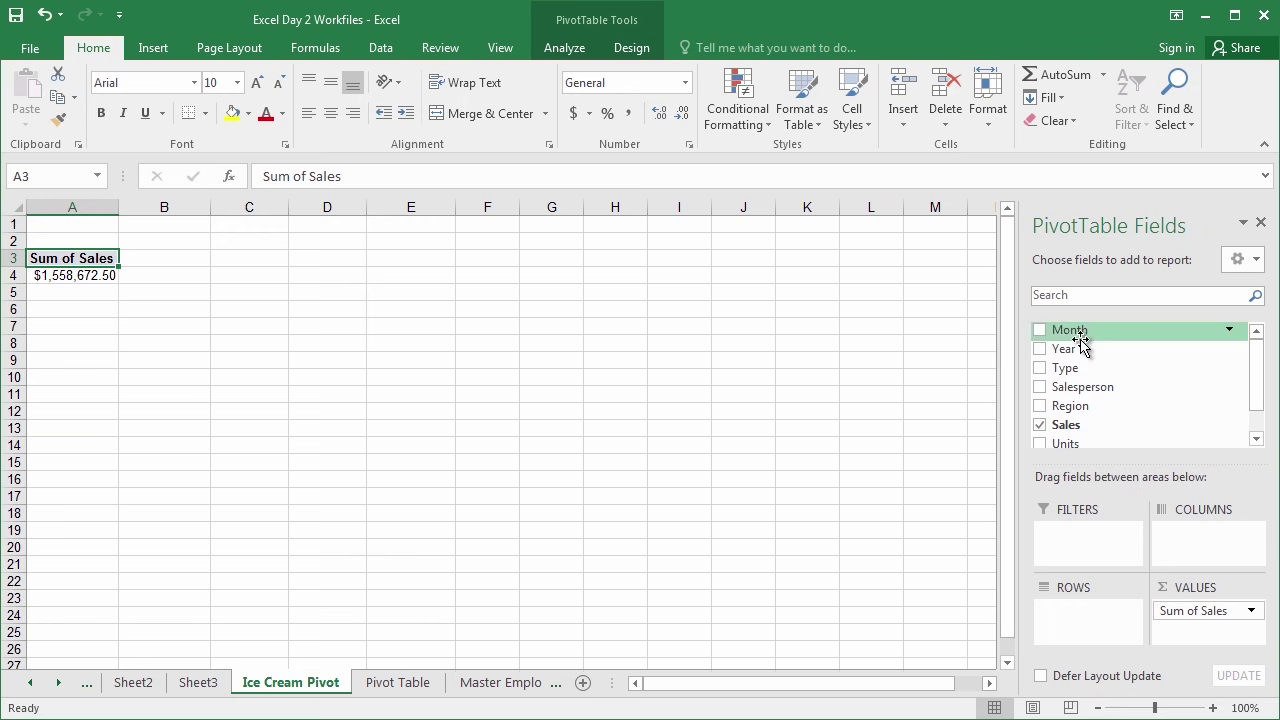
Step: Put Month in Rows and Year in Columns to show 2013 and 2014 monthly sales
{"action": "left_click_drag", "start_coordinate": [1084, 334], "coordinate": [1058, 614]}
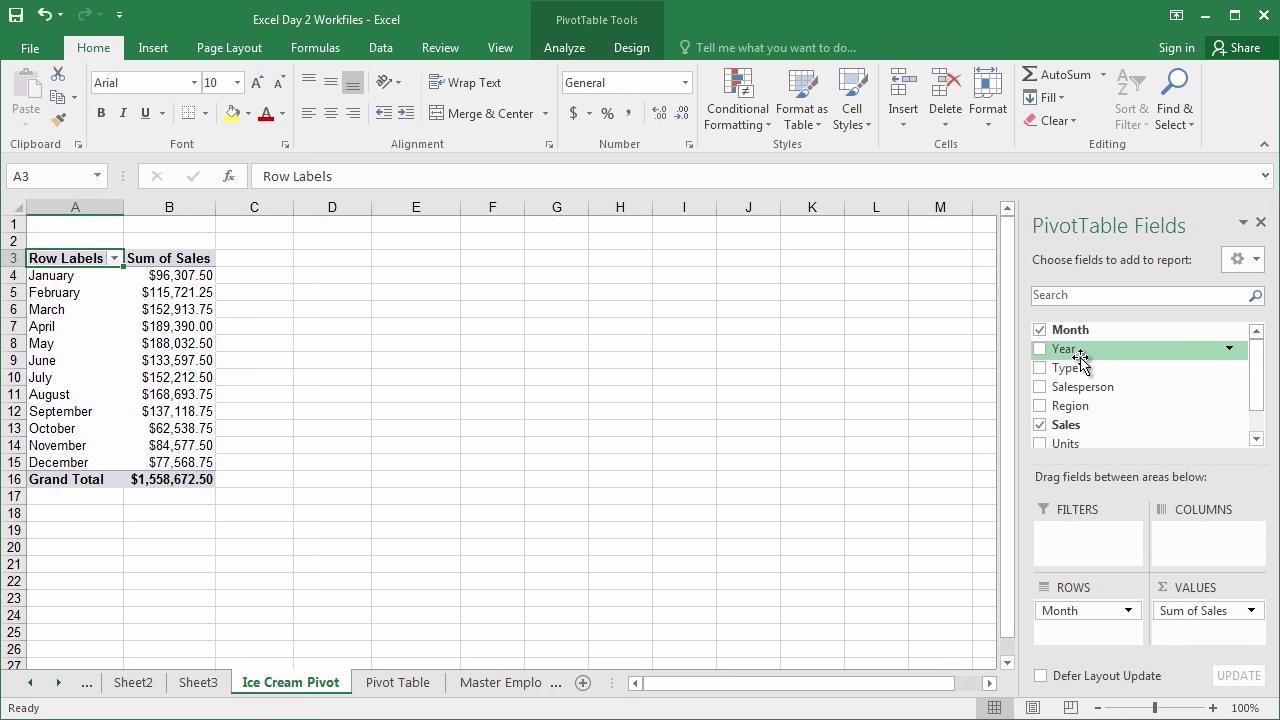
{"action": "left_click_drag", "start_coordinate": [1080, 361], "coordinate": [1168, 545]}
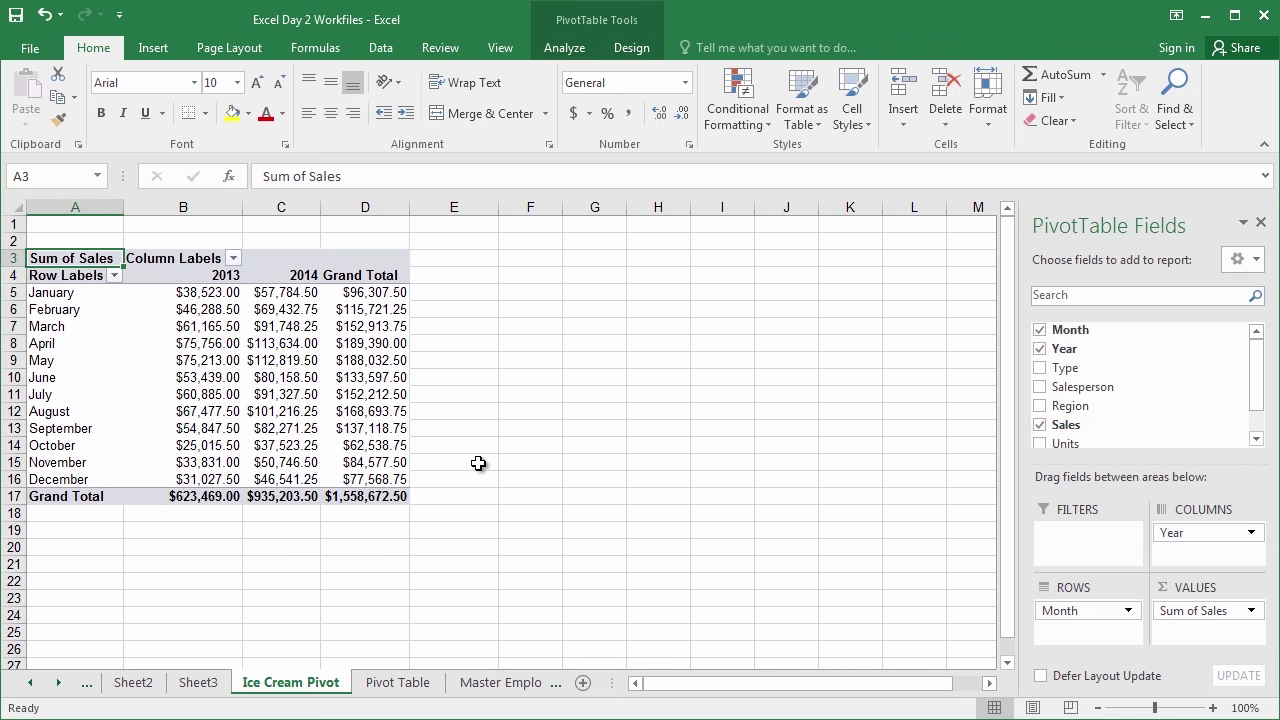
{"action": "left_click", "coordinate": [202, 291]}
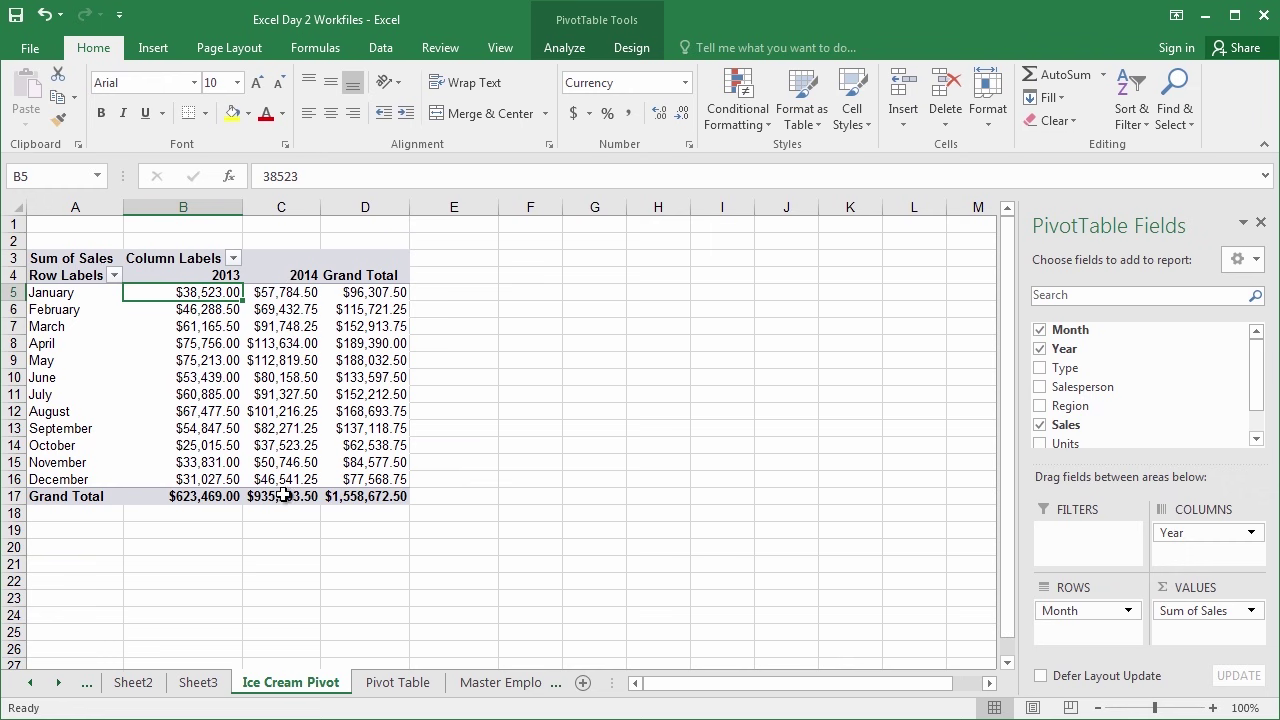
{"action": "left_click", "coordinate": [278, 358]}
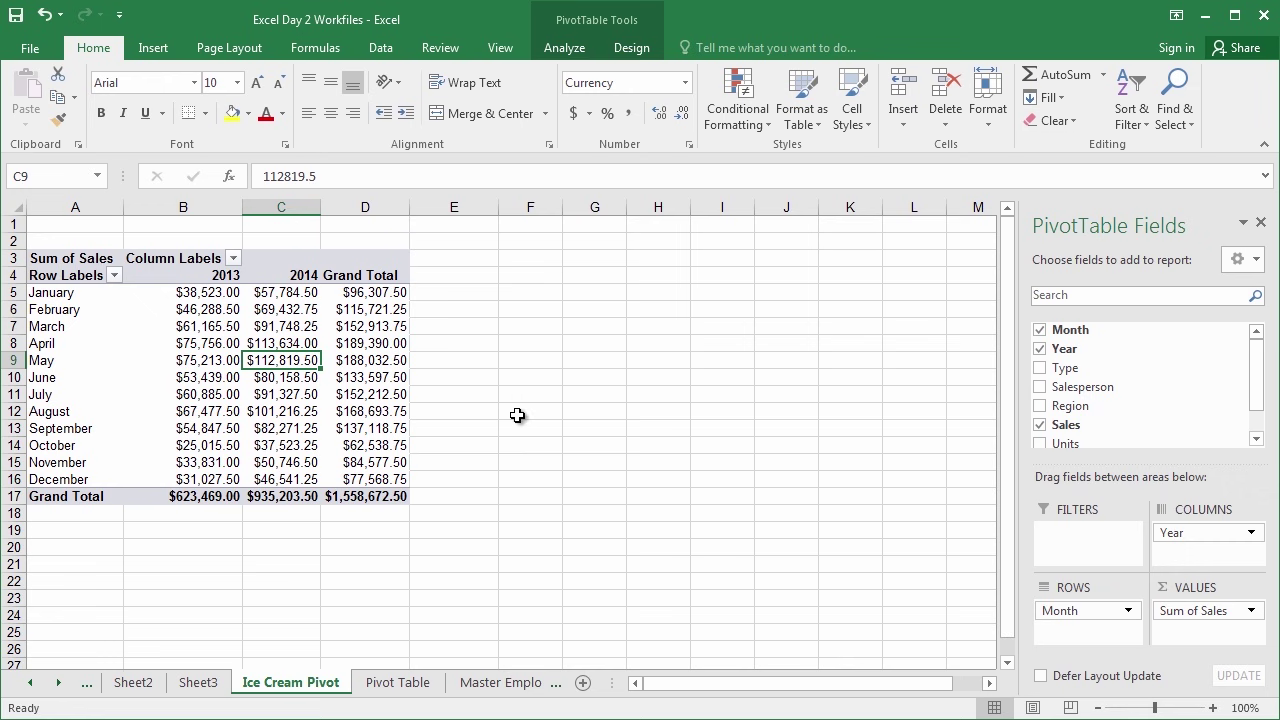
{"action": "mouse_move", "coordinate": [195, 379]}
{"action": "mouse_move", "coordinate": [224, 364]}
{"action": "mouse_move", "coordinate": [387, 300]}
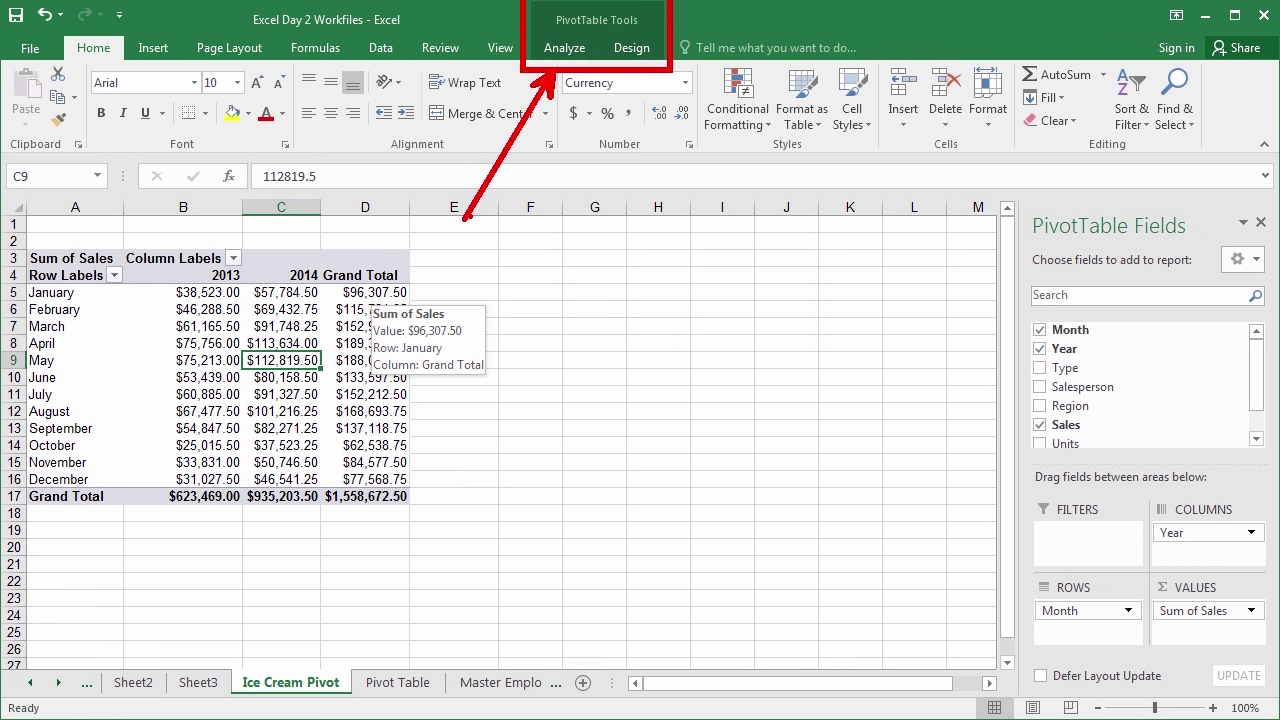
{"action": "left_click", "coordinate": [562, 52]}
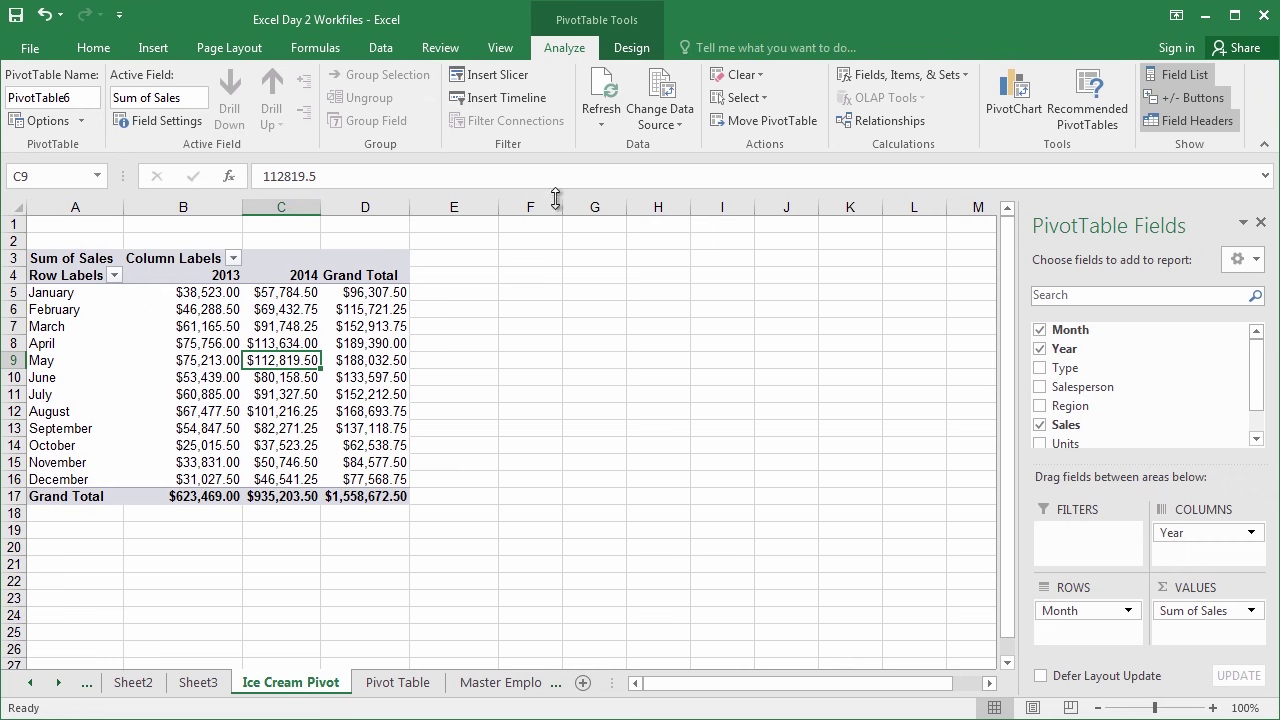
Step: Adjust the window layout and select the March 2014 sales cell in the pivot table
{"action": "mouse_move", "coordinate": [1073, 49]}
{"action": "left_mouse_down"}
{"action": "mouse_move", "coordinate": [969, 143]}
{"action": "mouse_move", "coordinate": [949, 242]}
{"action": "left_mouse_up"}
{"action": "left_click", "coordinate": [262, 328]}
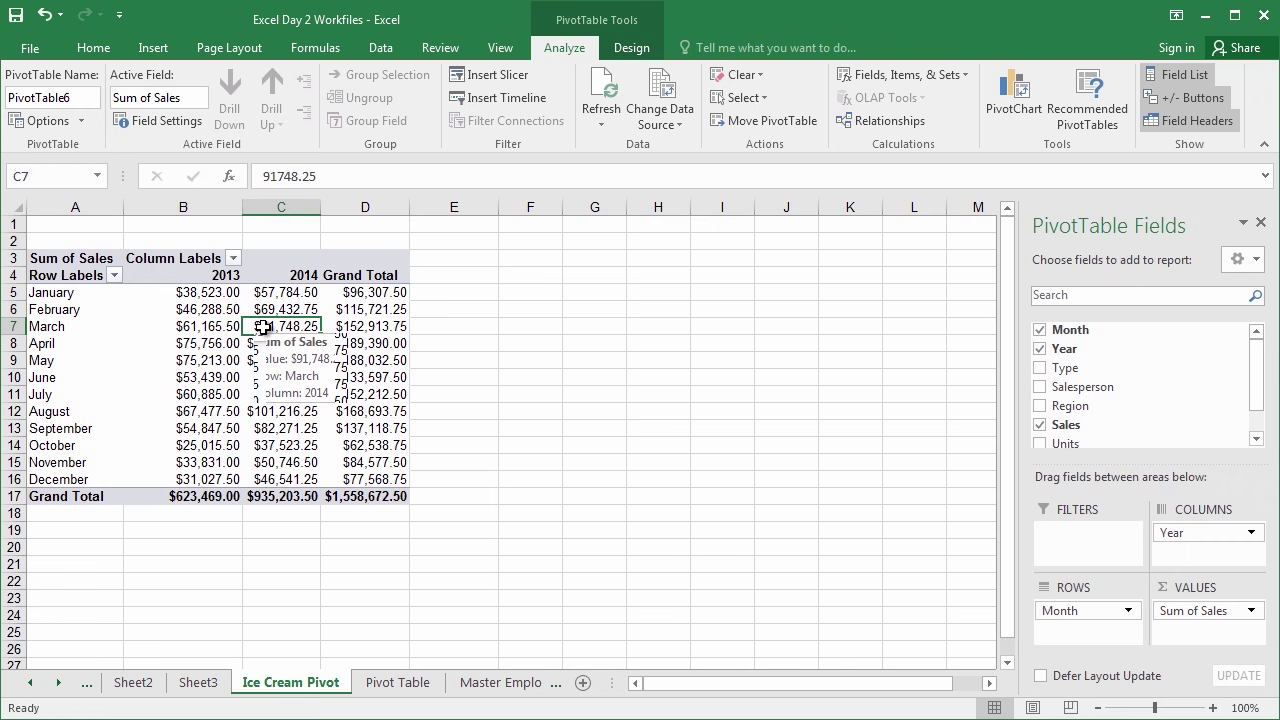
Step: Insert a Line PivotChart plotting monthly Sum of Sales for 2013 and 2014
{"action": "left_click", "coordinate": [1010, 116]}
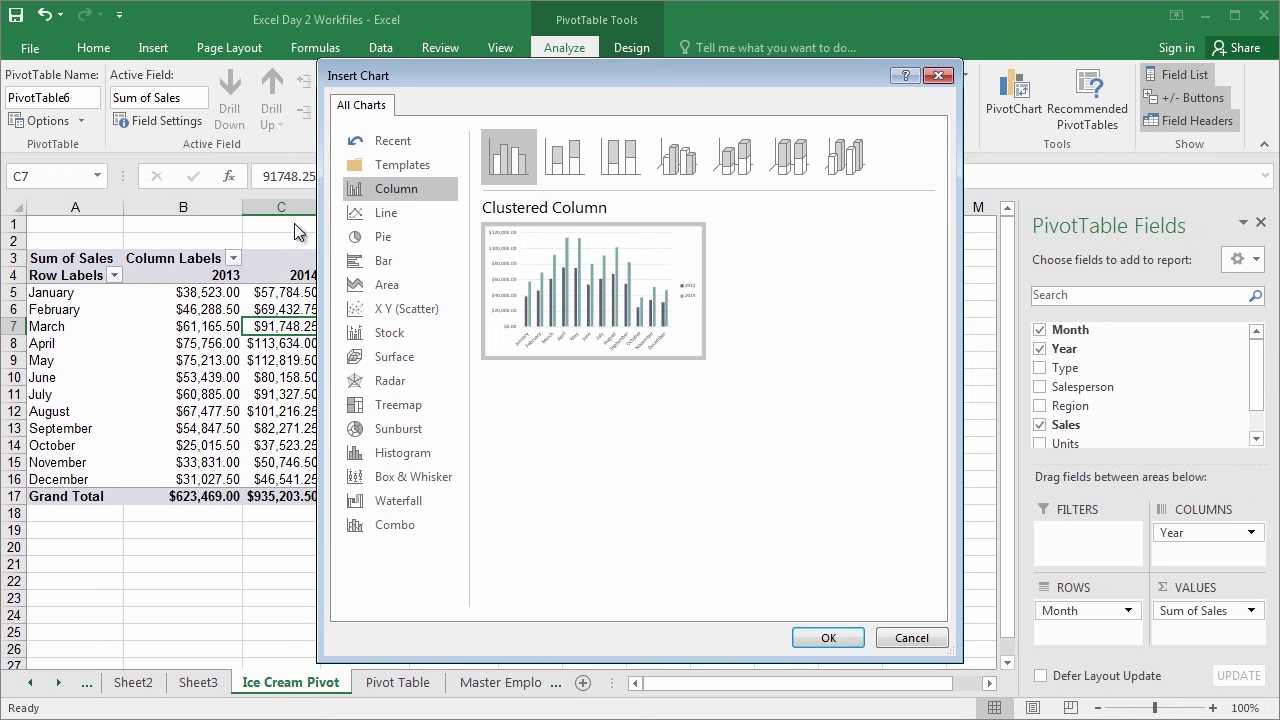
{"action": "left_click", "coordinate": [385, 215]}
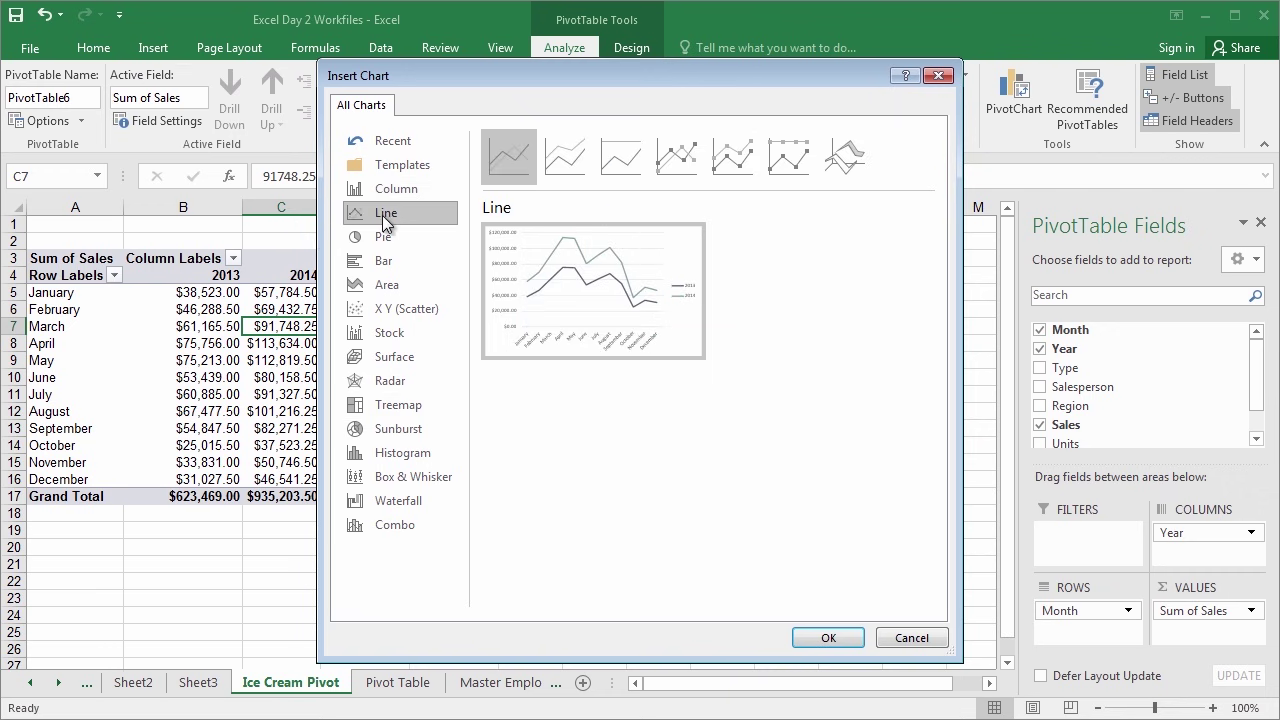
{"action": "mouse_move", "coordinate": [530, 242]}
{"action": "left_click", "coordinate": [829, 639]}
Step: Move the line PivotChart to the right of the monthly pivot table
{"action": "left_click_drag", "start_coordinate": [709, 366], "coordinate": [856, 293]}
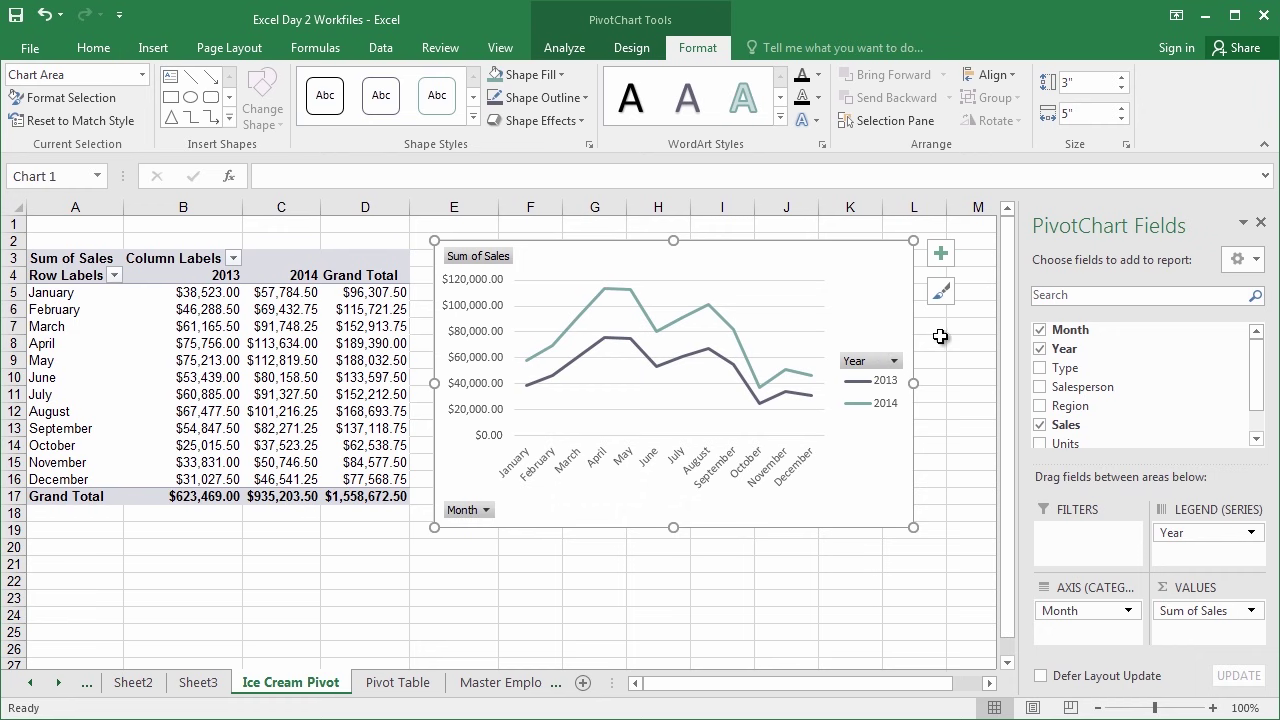
{"action": "mouse_move", "coordinate": [961, 306]}
{"action": "left_mouse_down"}
{"action": "mouse_move", "coordinate": [916, 351]}
{"action": "mouse_move", "coordinate": [908, 428]}
{"action": "left_mouse_up"}
{"action": "key", "text": "Escape"}
{"action": "left_click", "coordinate": [894, 363]}
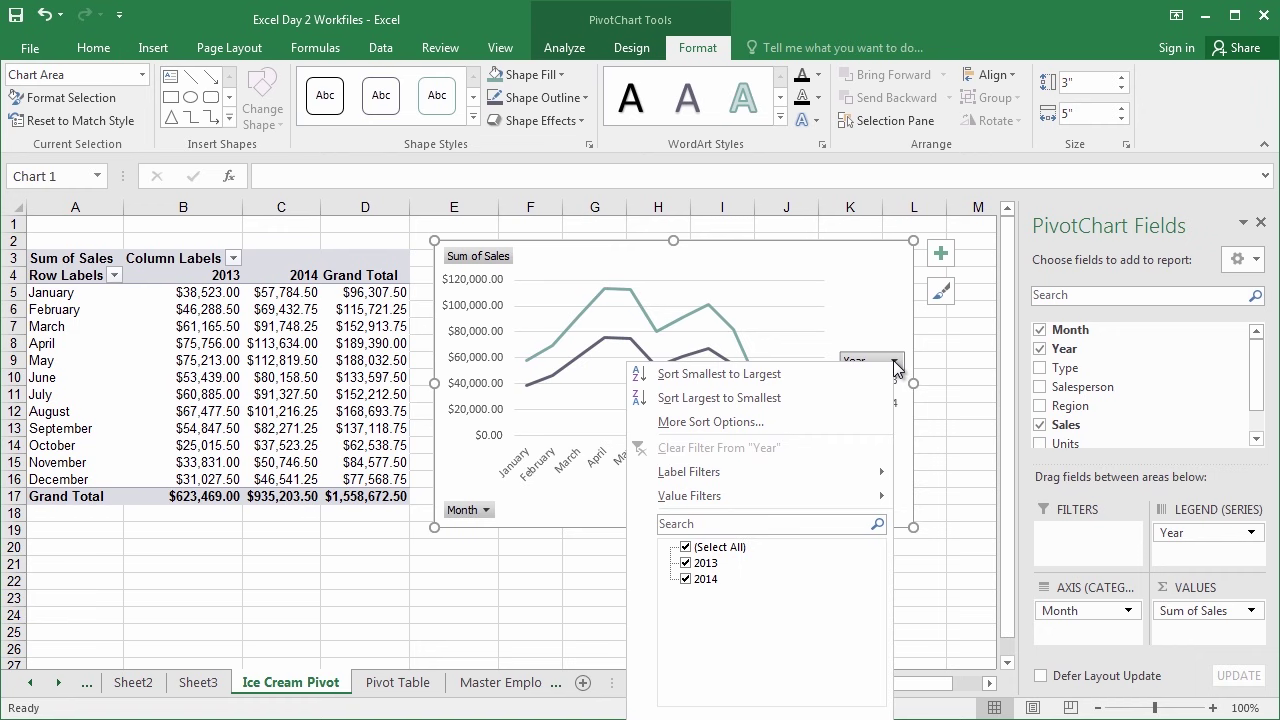
Step: Filter the Year field to show only 2014 by excluding 2013
{"action": "left_click", "coordinate": [687, 564]}
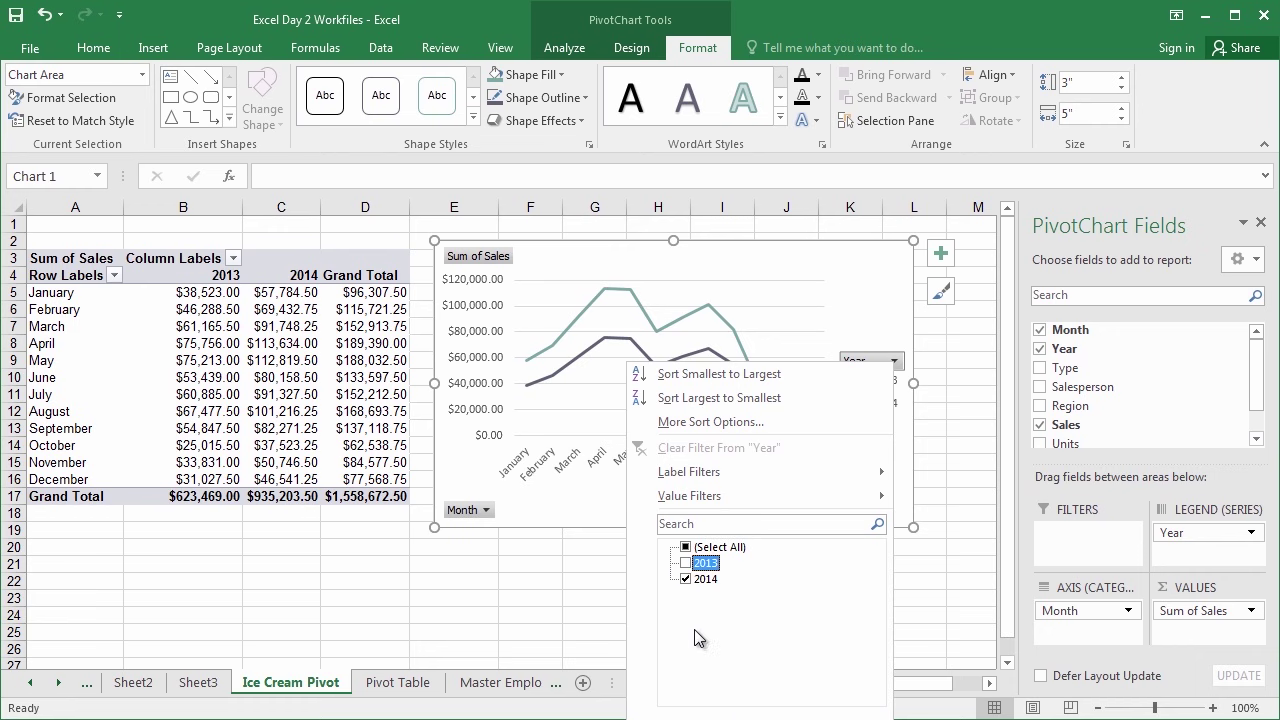
{"action": "key", "text": "Return"}
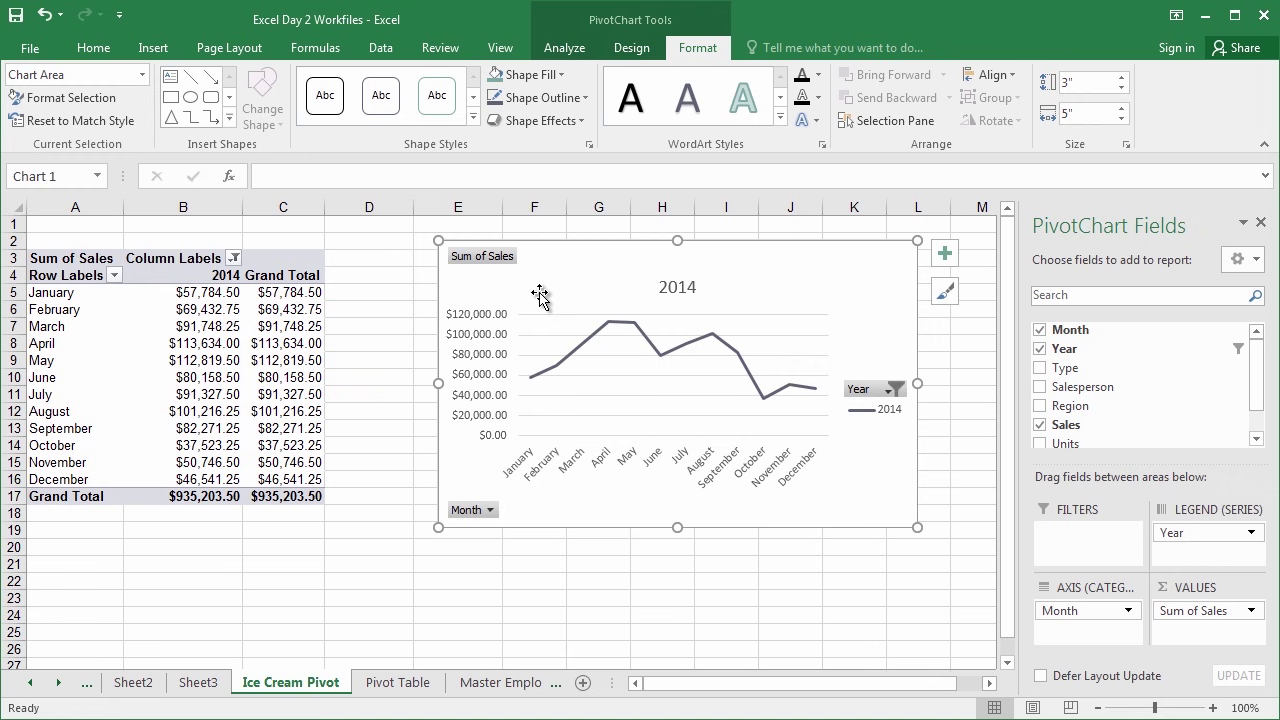
Step: Clear the Year filter so both 2013 and 2014 appear again
{"action": "left_click", "coordinate": [893, 389]}
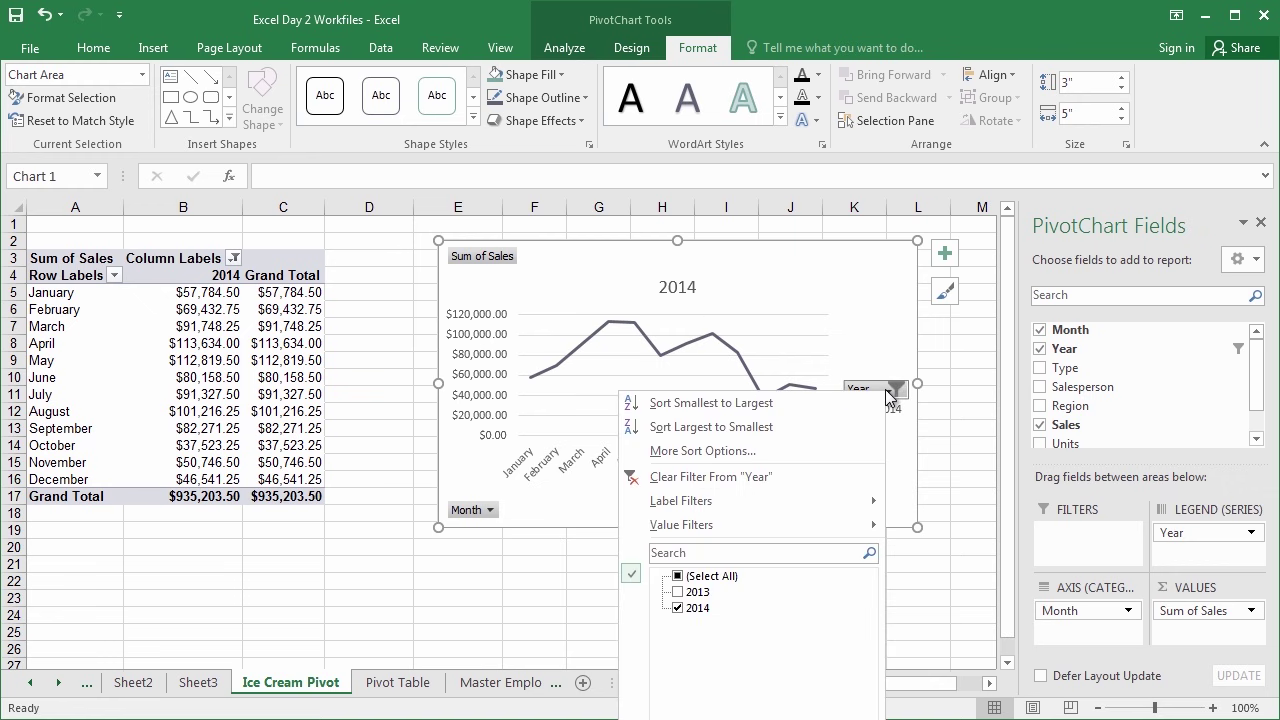
{"action": "left_click", "coordinate": [784, 480]}
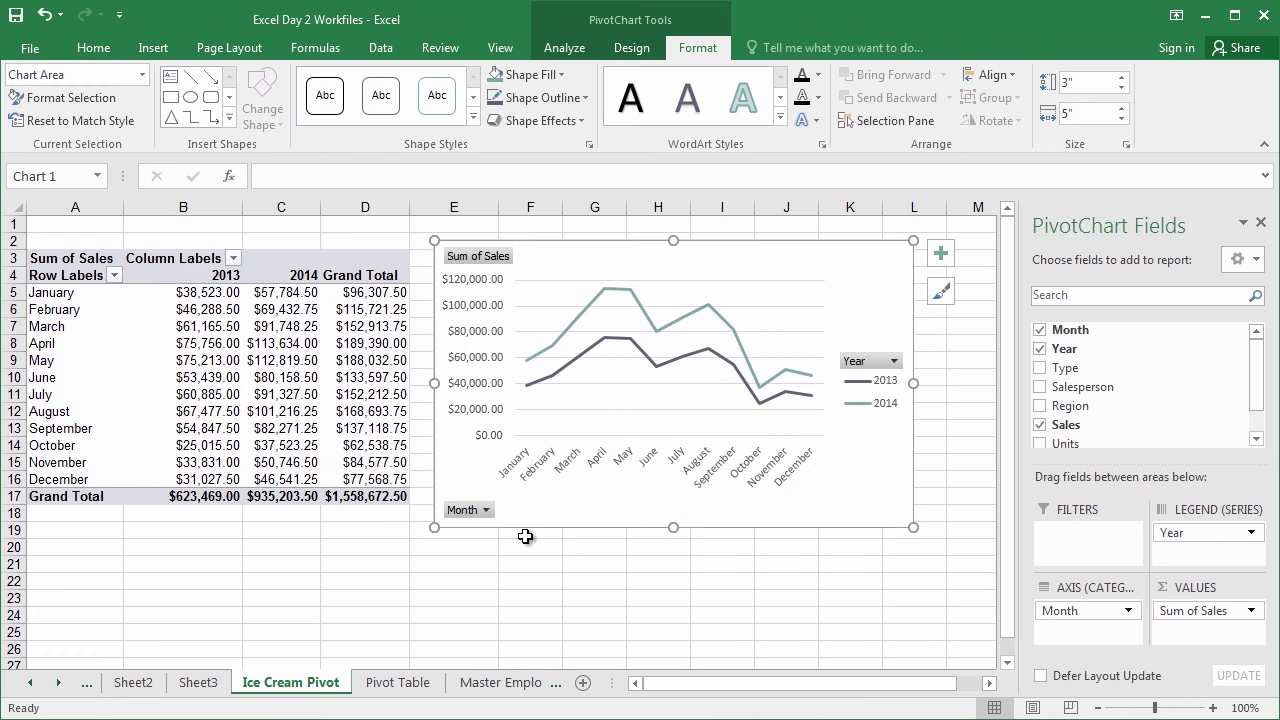
{"action": "left_click", "coordinate": [485, 510]}
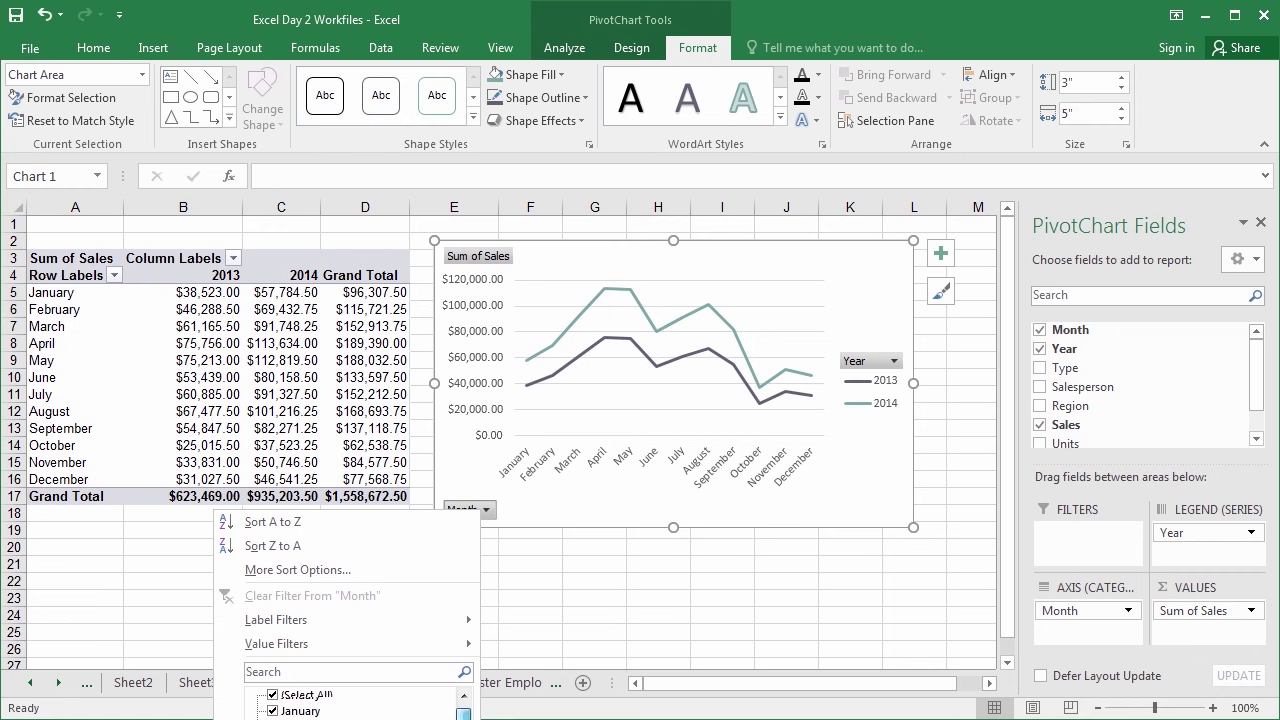
Step: Scroll through the Month filter list showing all twelve months
{"action": "scroll", "coordinate": [350, 703], "scroll_direction": "down", "scroll_amount": 1}
{"action": "scroll", "coordinate": [350, 703], "scroll_direction": "up", "scroll_amount": 1}
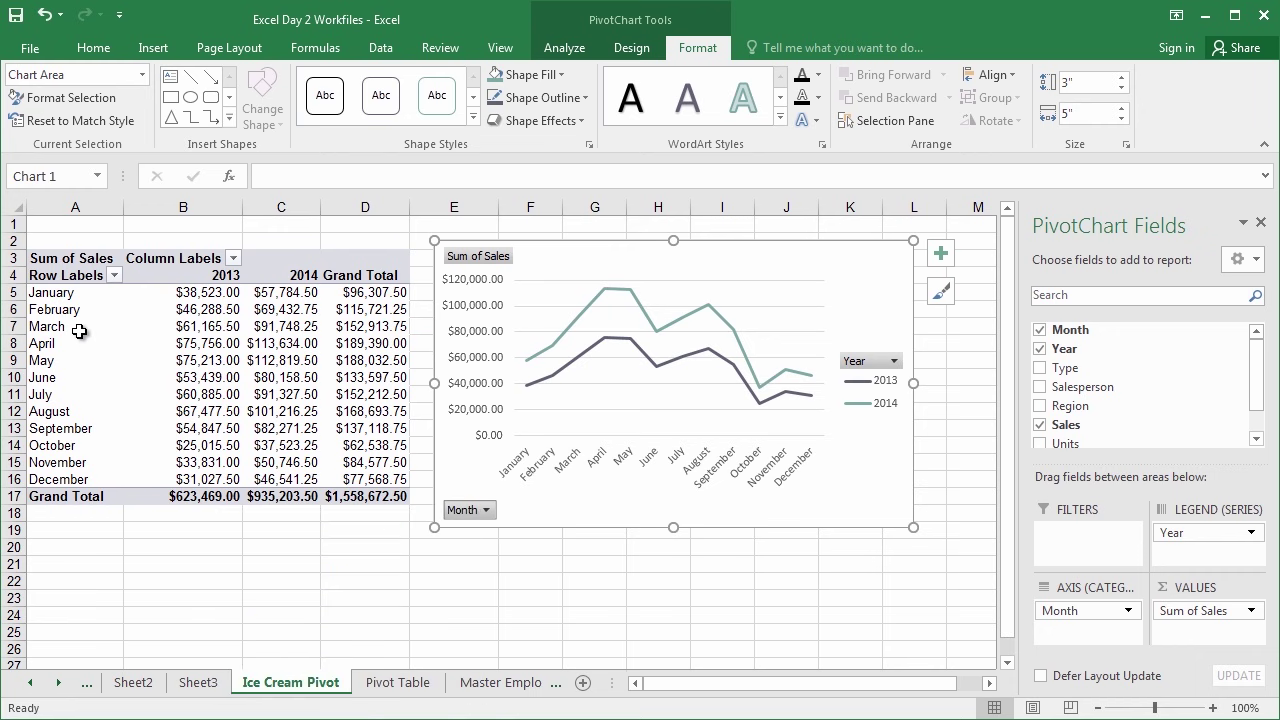
Step: Close the Month filter menu and select the January through March row labels for grouping
{"action": "key", "text": "Escape"}
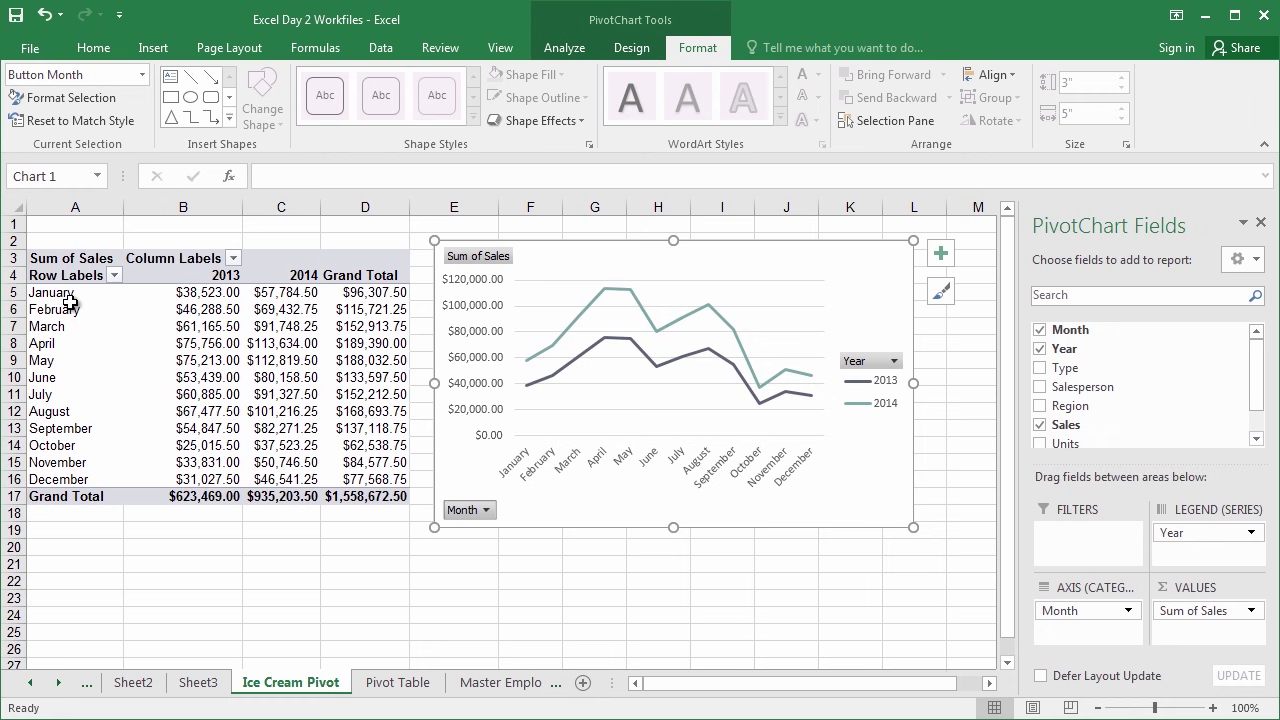
{"action": "left_click", "coordinate": [69, 295]}
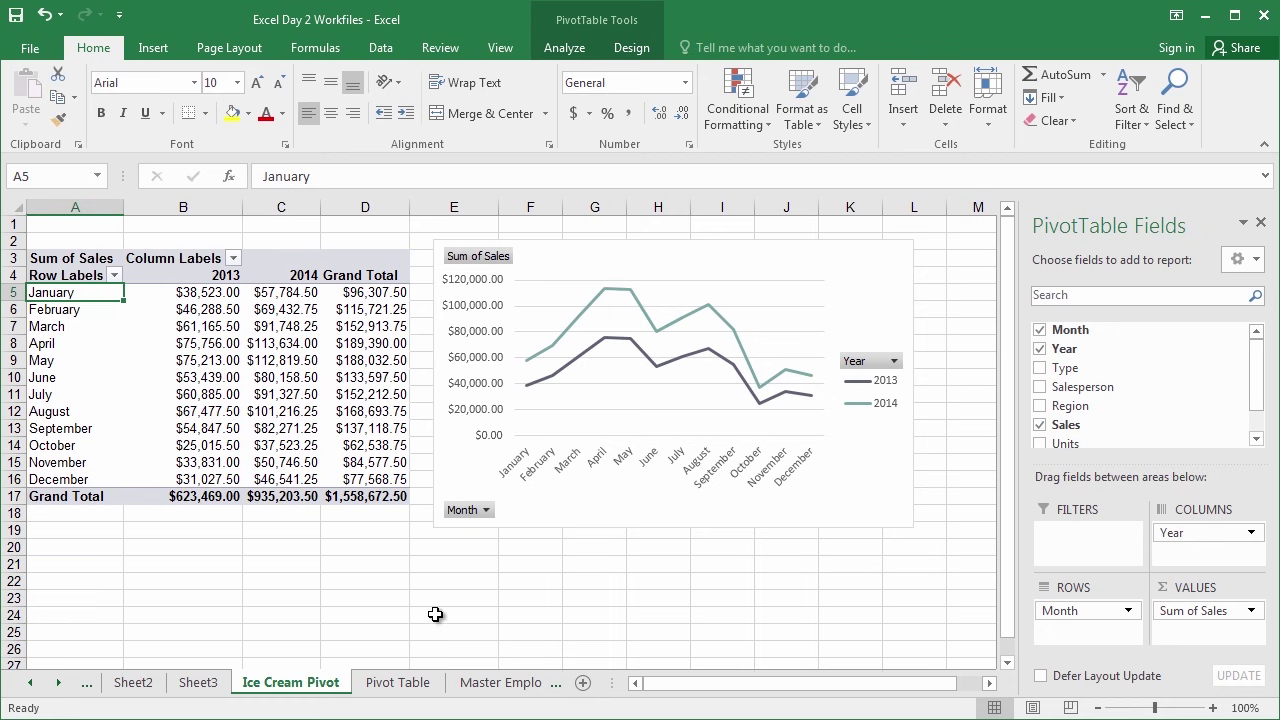
{"action": "left_click", "coordinate": [74, 311]}
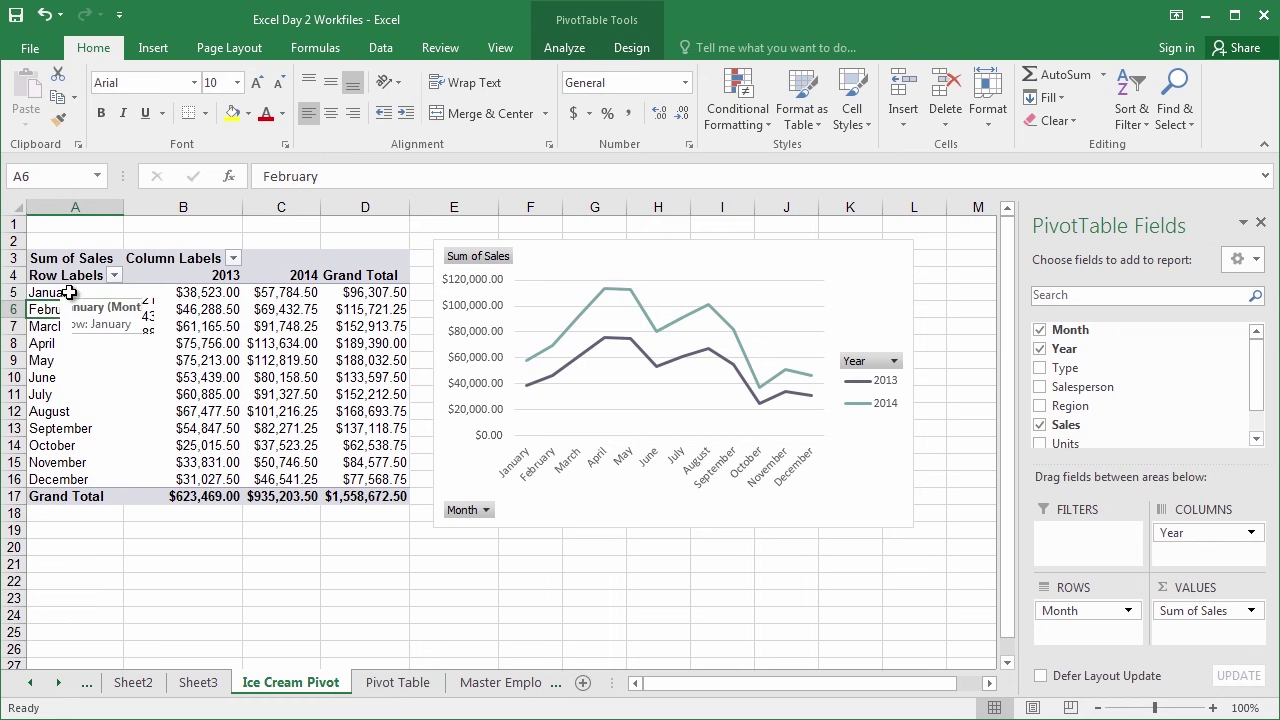
{"action": "left_click", "coordinate": [66, 295]}
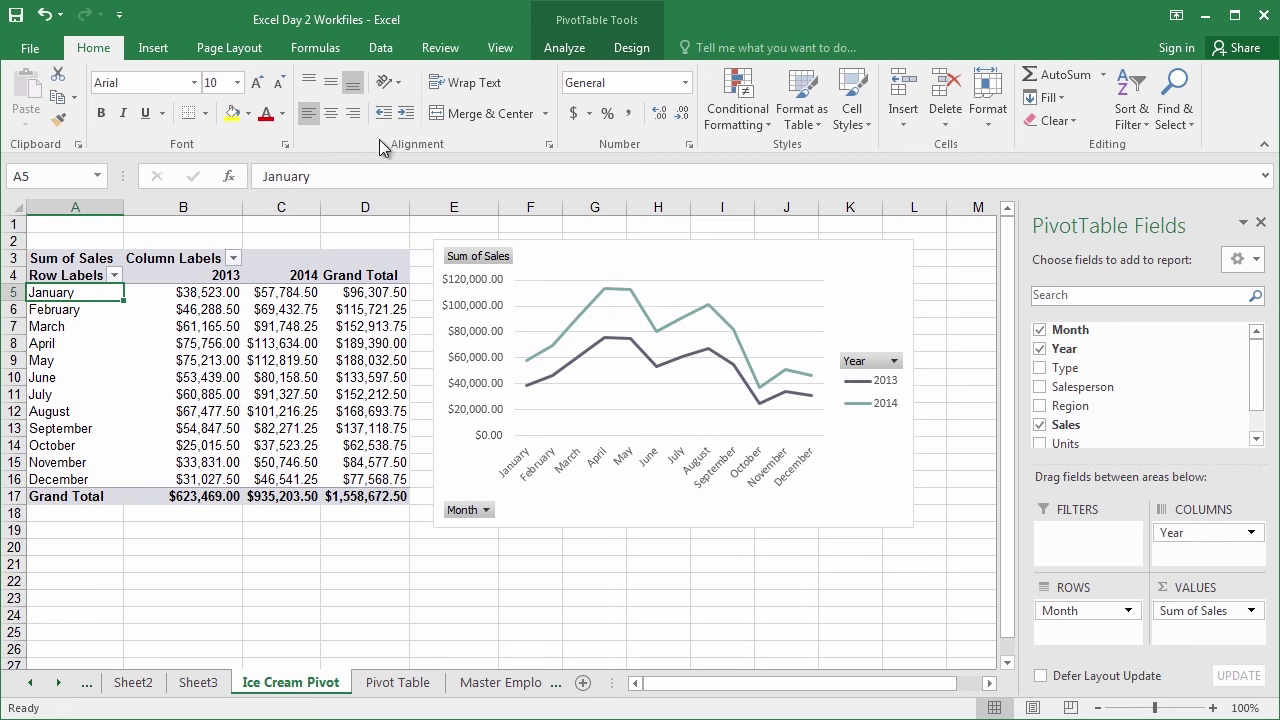
{"action": "left_click", "coordinate": [549, 52]}
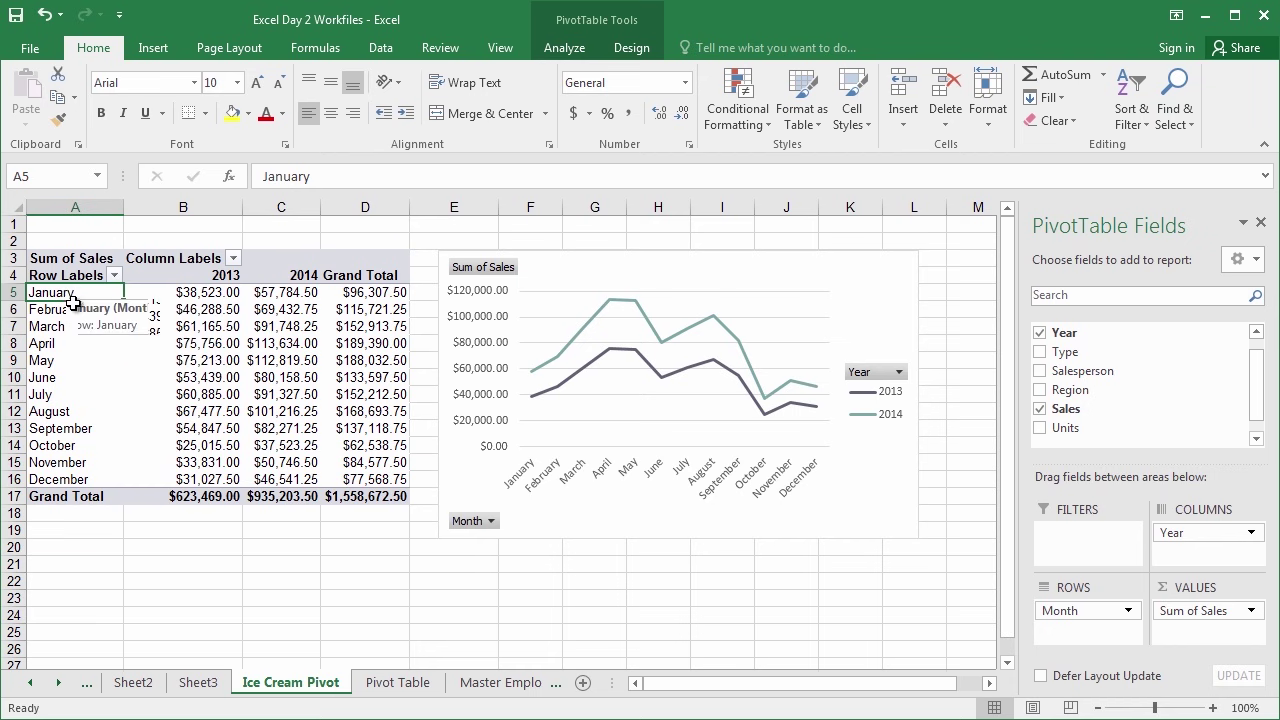
{"action": "left_click_drag", "start_coordinate": [75, 292], "coordinate": [58, 326]}
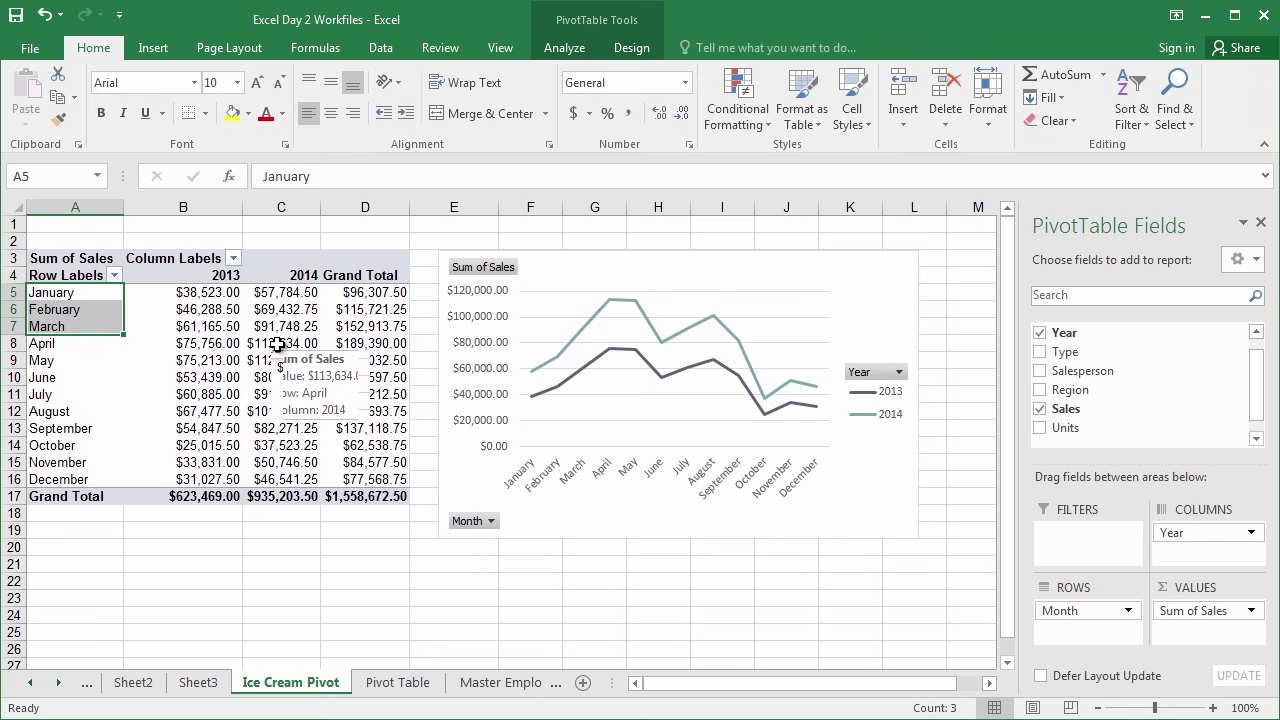
Step: Group January–March into Group1 and April–June into Group2 with Group Selection
{"action": "left_click", "coordinate": [549, 51]}
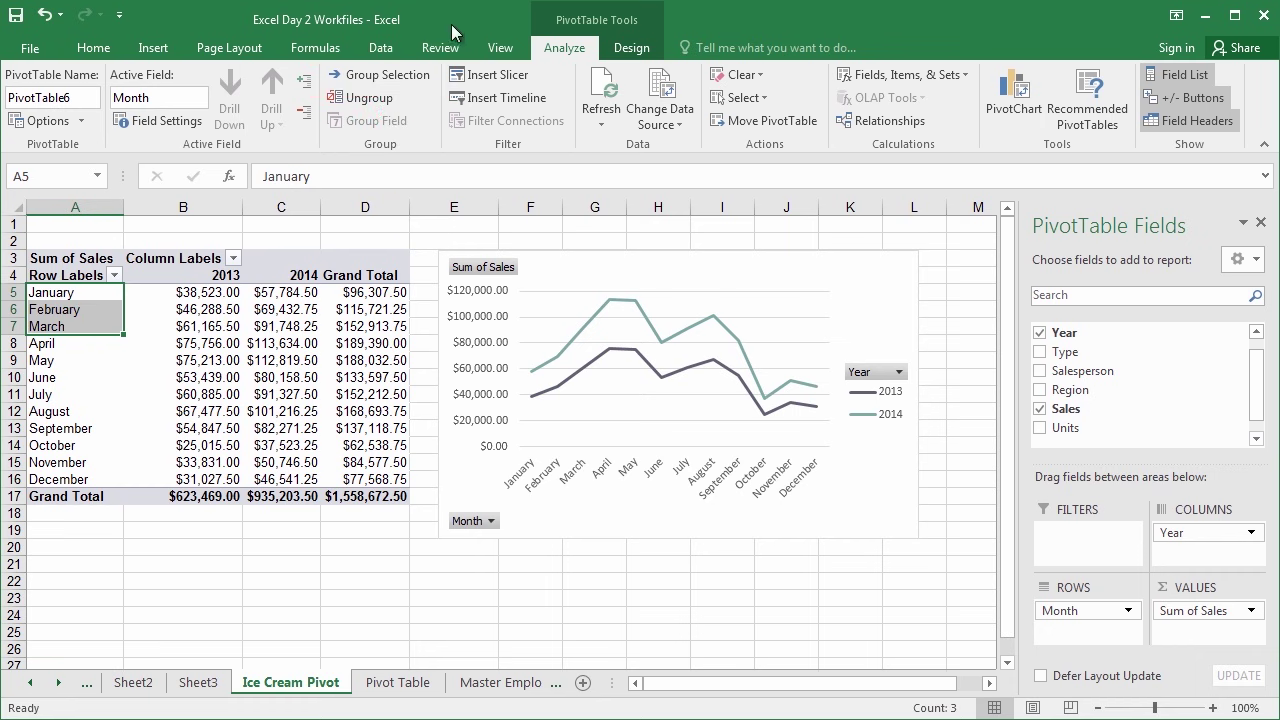
{"action": "left_click", "coordinate": [406, 77]}
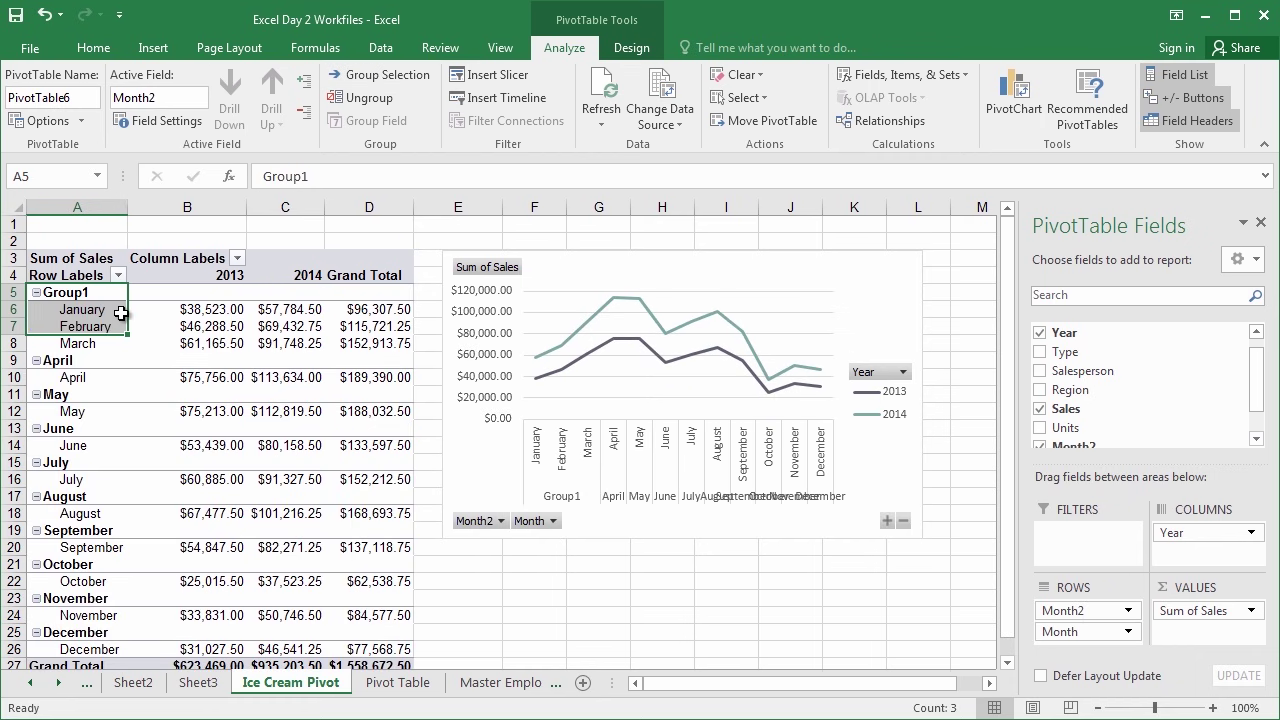
{"action": "left_click", "coordinate": [94, 345]}
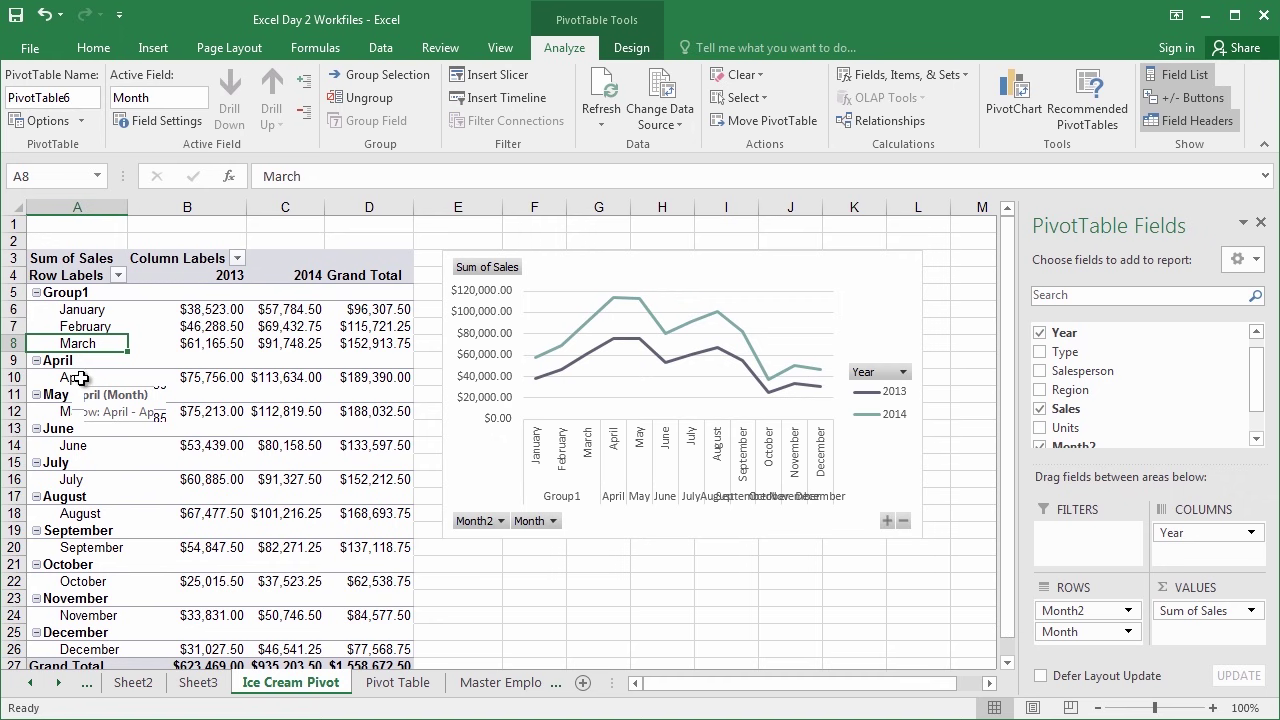
{"action": "left_click_drag", "start_coordinate": [80, 378], "coordinate": [86, 446]}
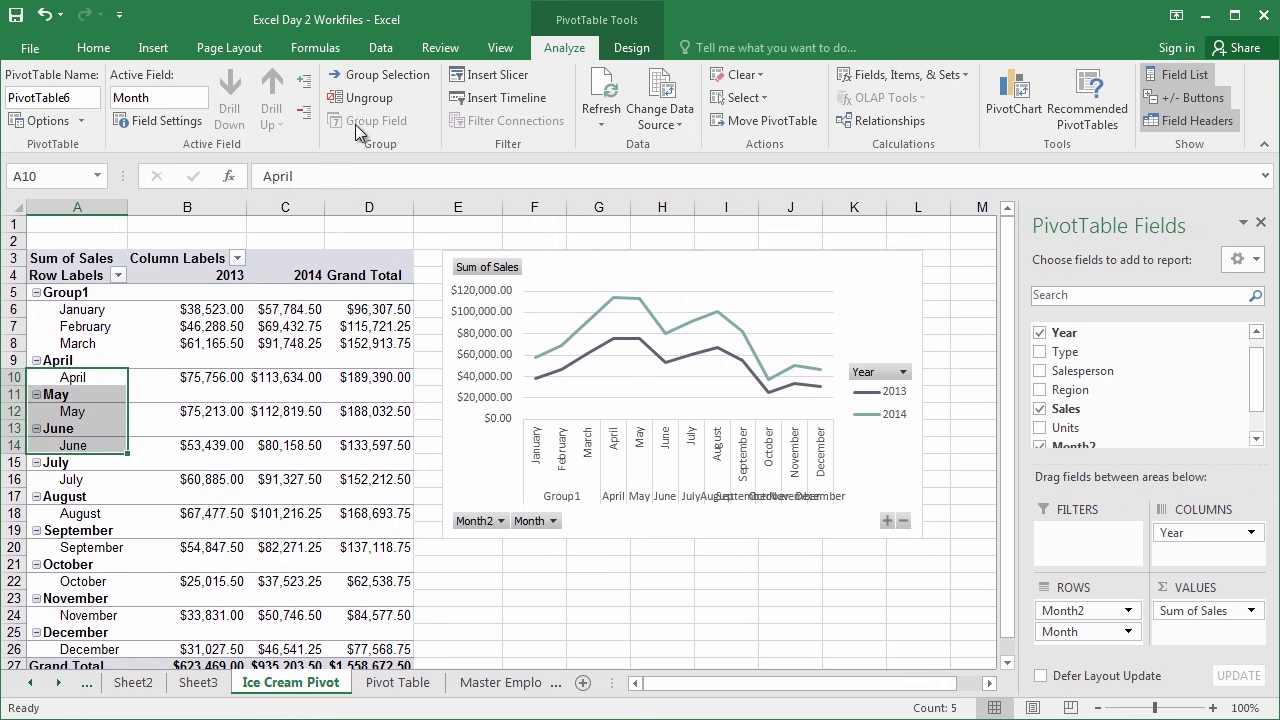
{"action": "left_click", "coordinate": [405, 76]}
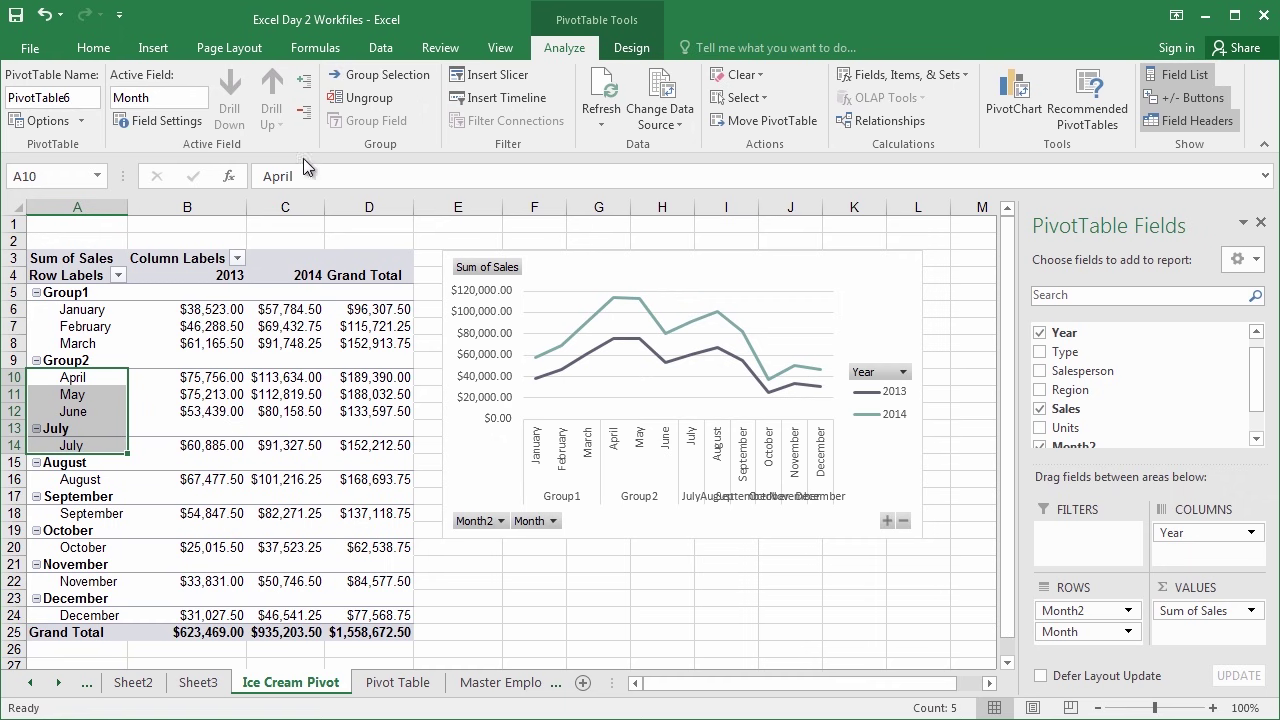
Step: Group July–September into Group3 and October–December into Group4
{"action": "left_click", "coordinate": [75, 447]}
{"action": "left_click_drag", "start_coordinate": [75, 447], "coordinate": [103, 513]}
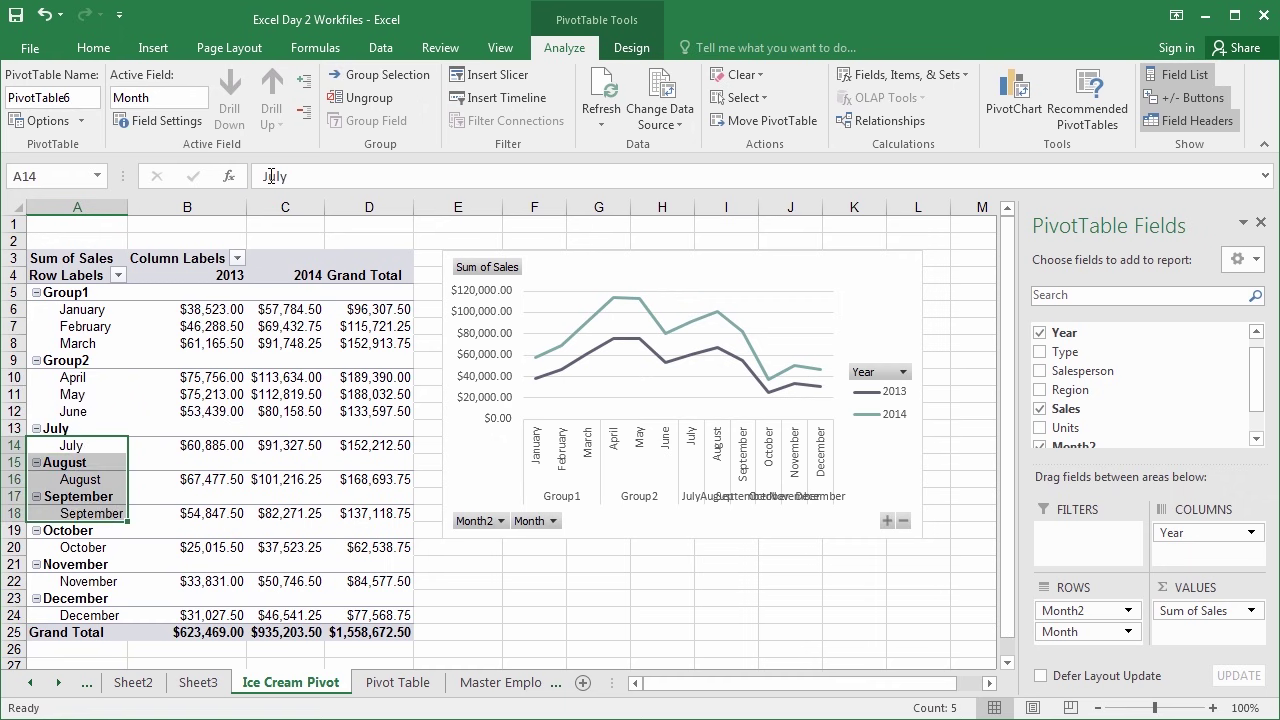
{"action": "left_click", "coordinate": [365, 85]}
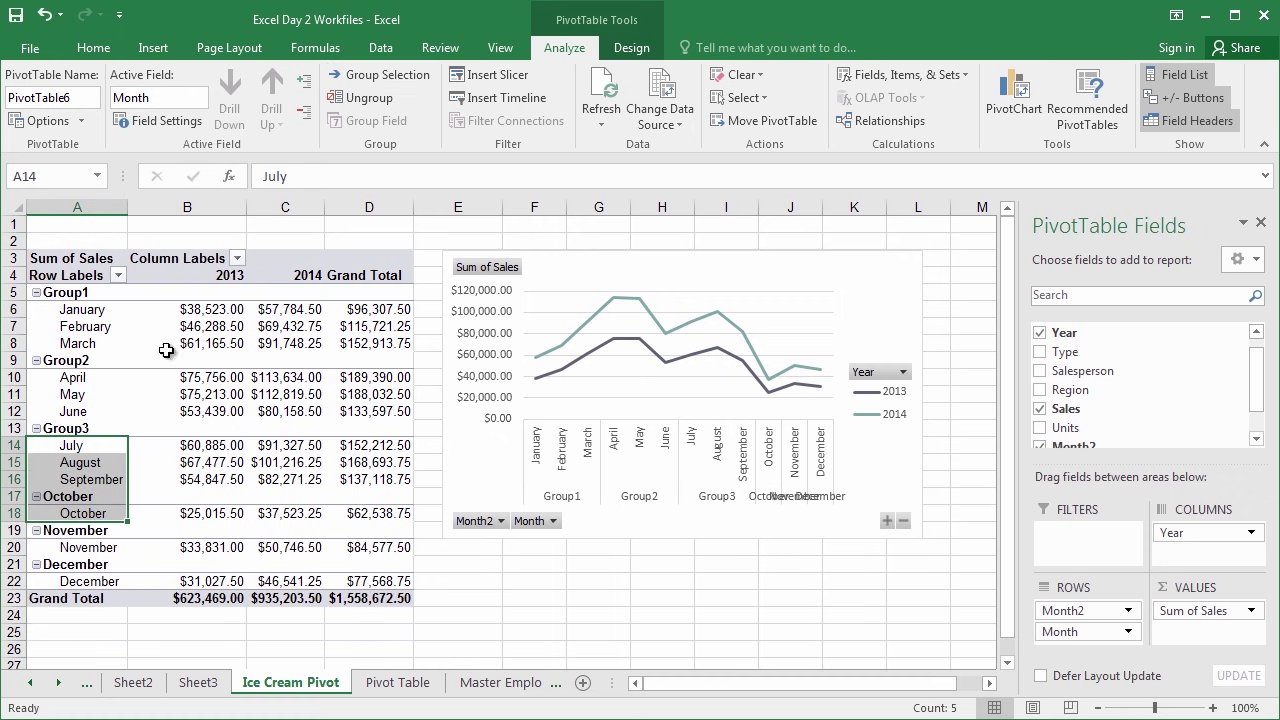
{"action": "left_click_drag", "start_coordinate": [77, 516], "coordinate": [85, 583]}
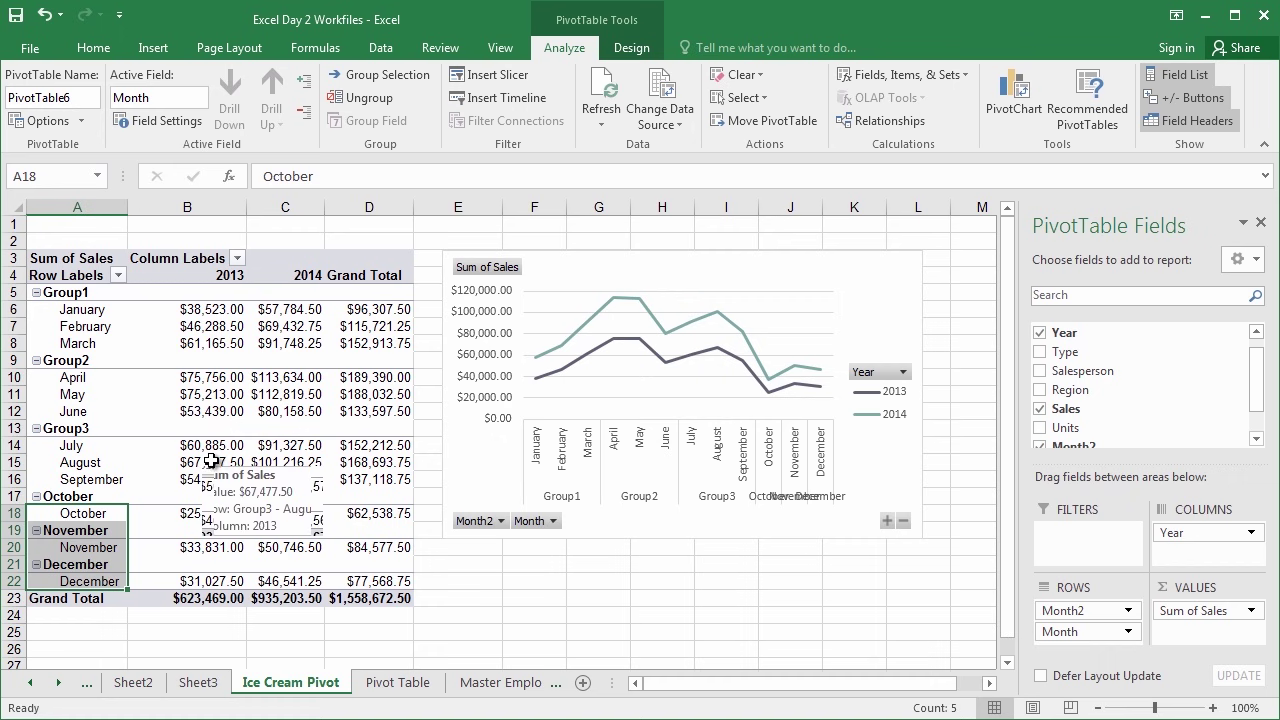
{"action": "left_click", "coordinate": [417, 76]}
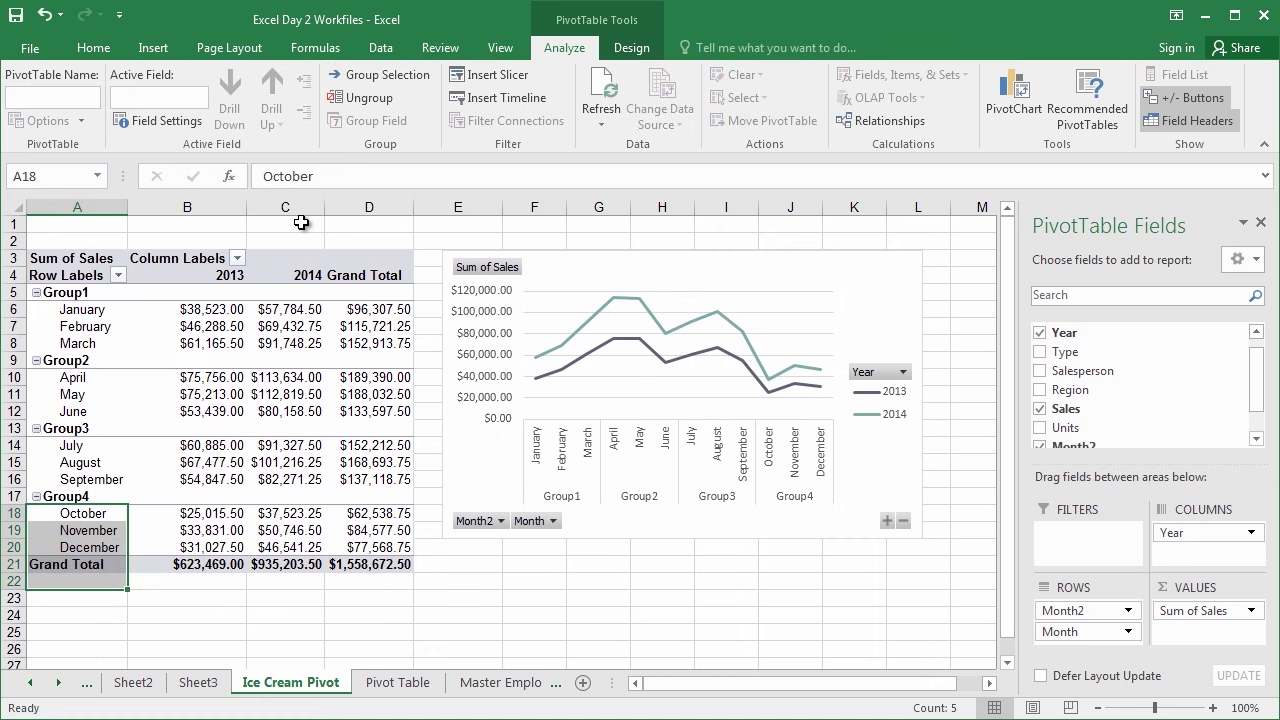
{"action": "left_click", "coordinate": [84, 312]}
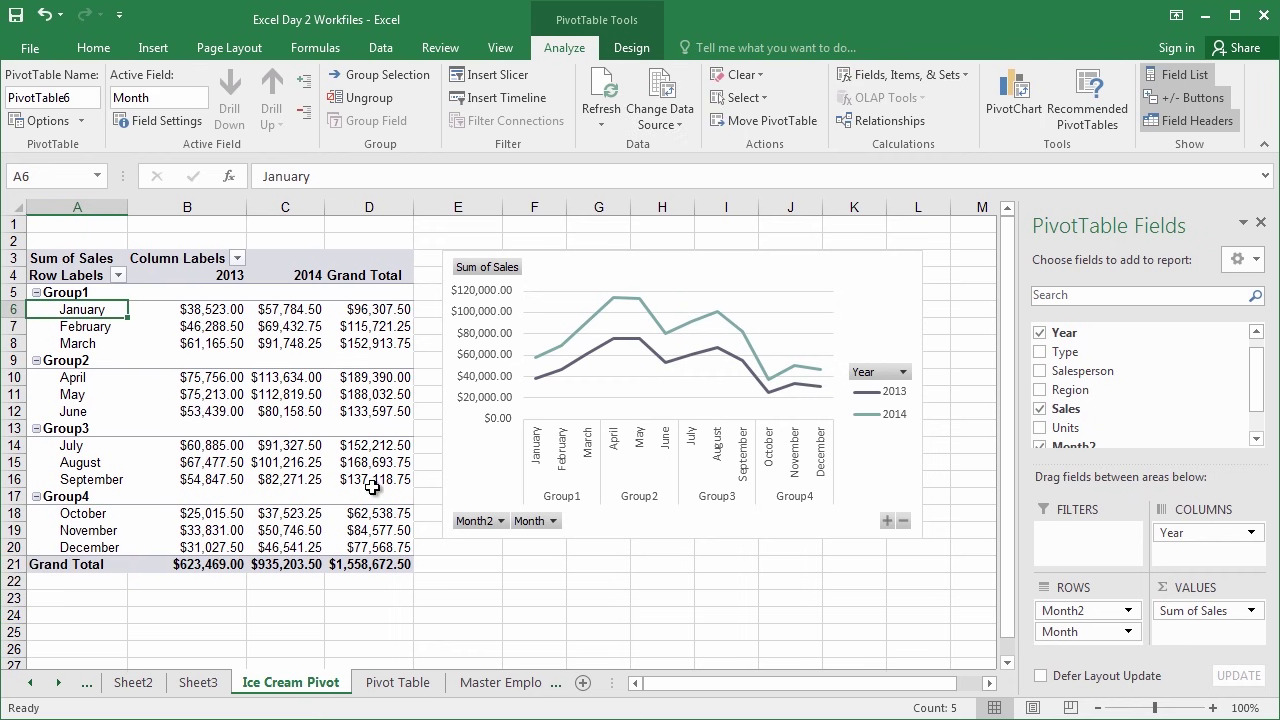
{"action": "left_click_drag", "start_coordinate": [1258, 400], "coordinate": [1258, 425]}
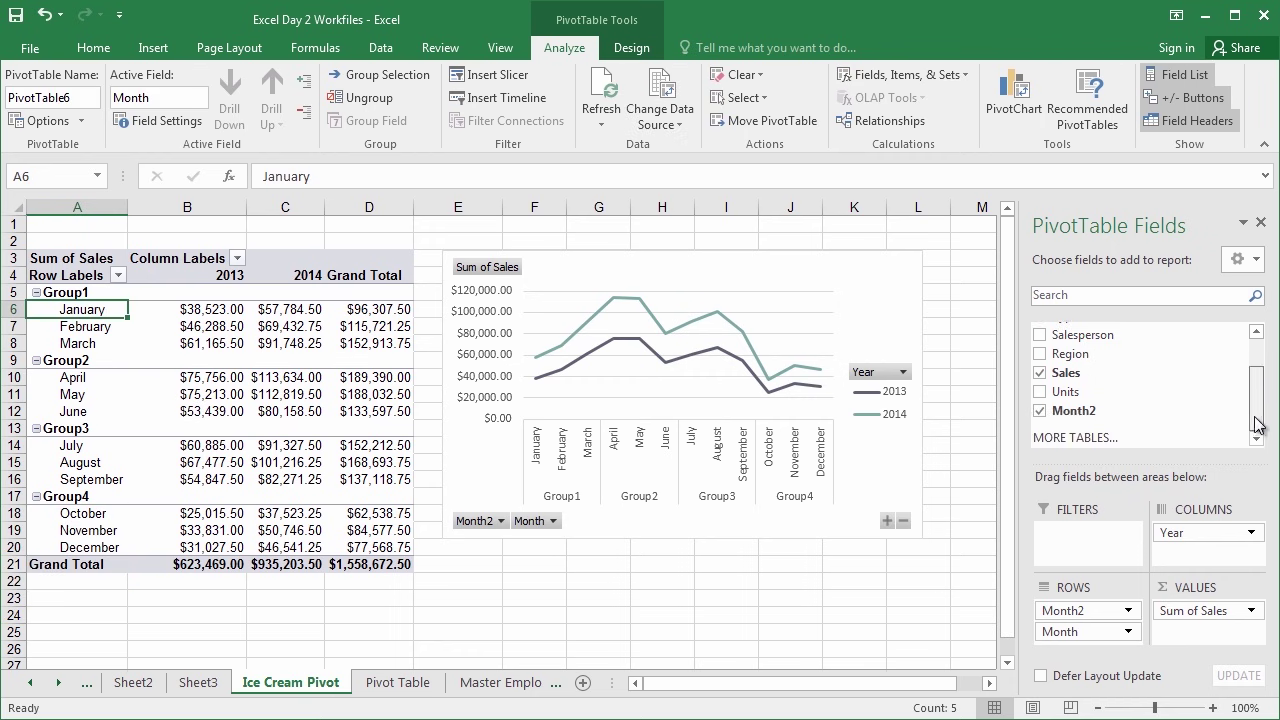
Step: Rename the Group1–Group4 row labels to Q1, Q2, Q3 and Q4
{"action": "left_click", "coordinate": [76, 294]}
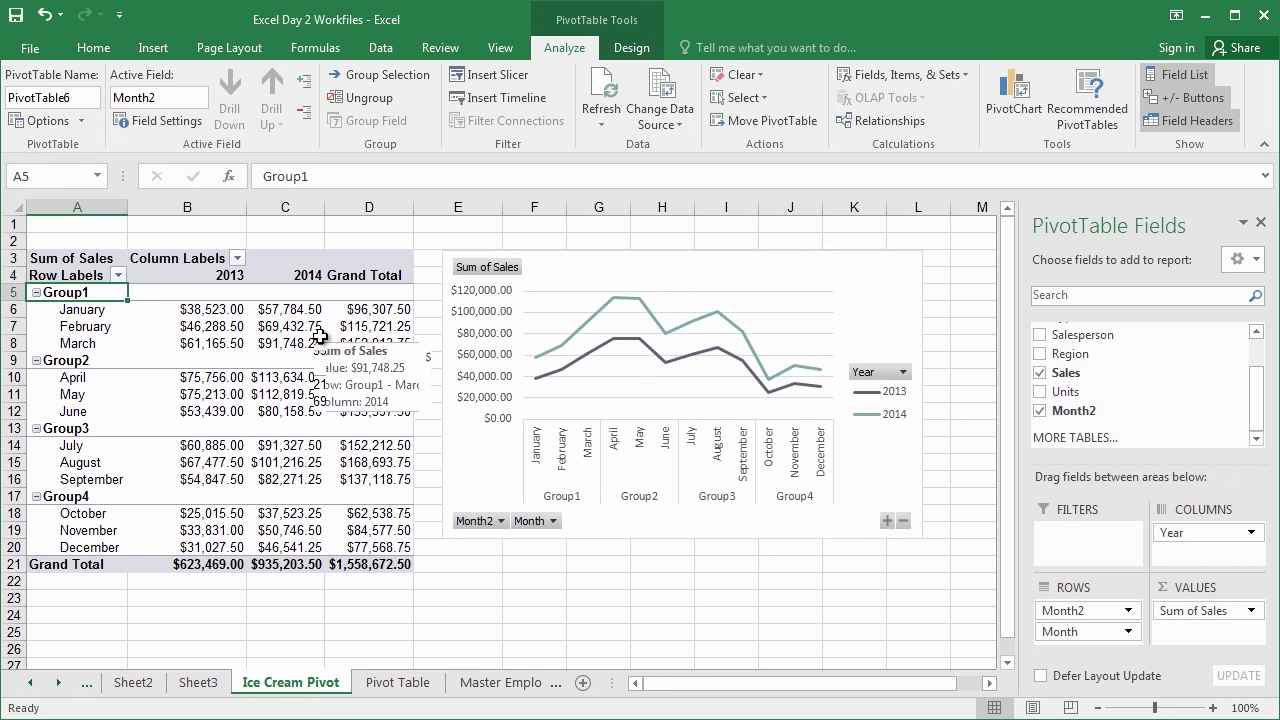
{"action": "type", "text": "Q1"}
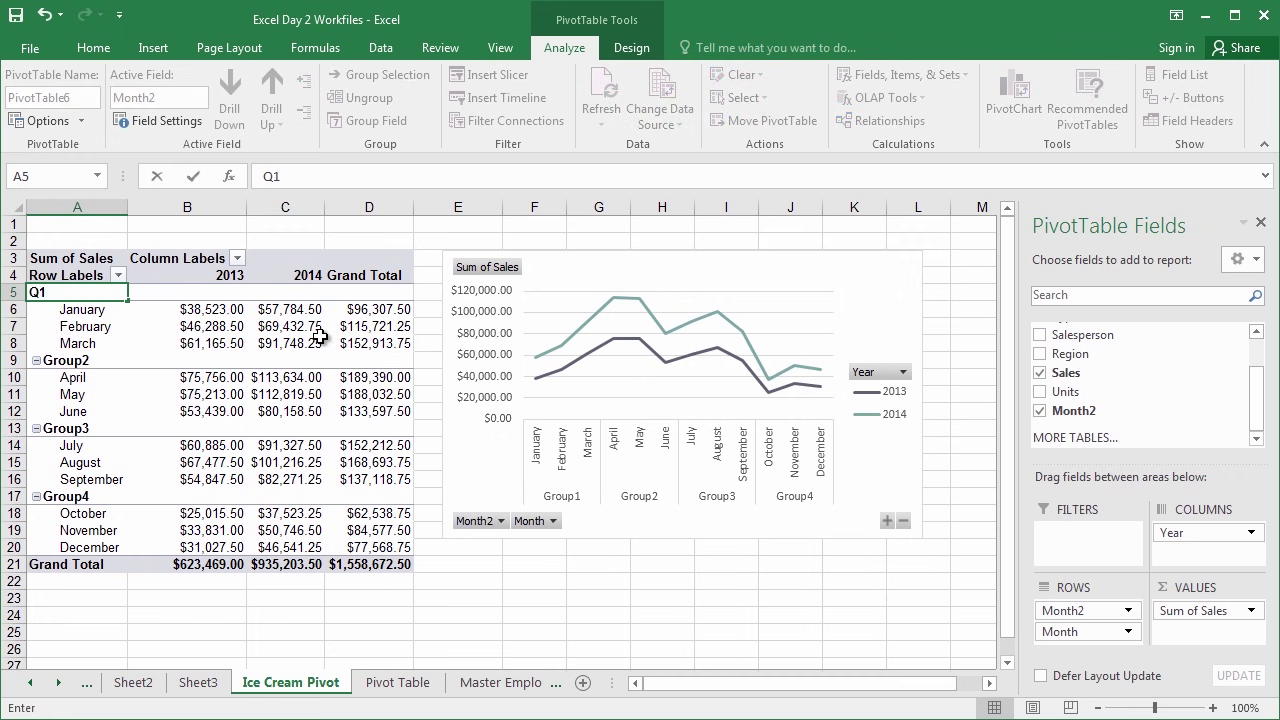
{"action": "key", "text": "Return"}
{"action": "key", "text": "Down"}
{"action": "key", "text": "Down"}
{"action": "key", "text": "Down"}
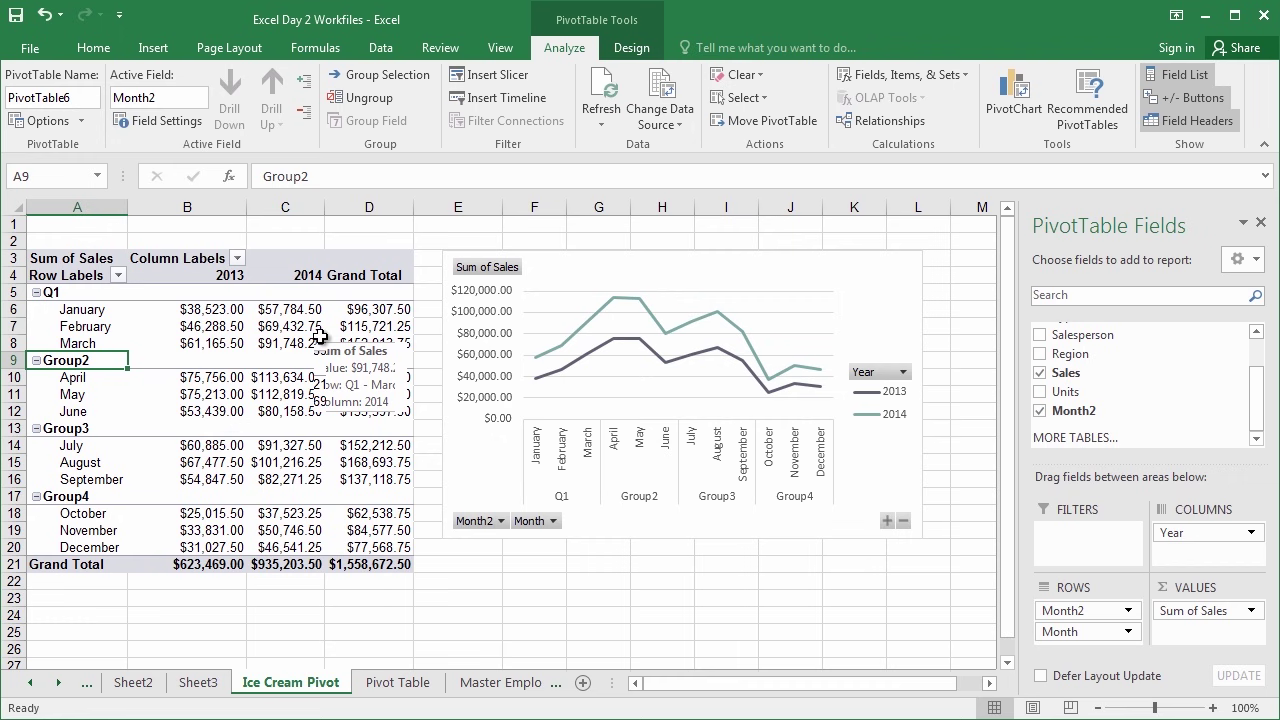
{"action": "type", "text": "Q2"}
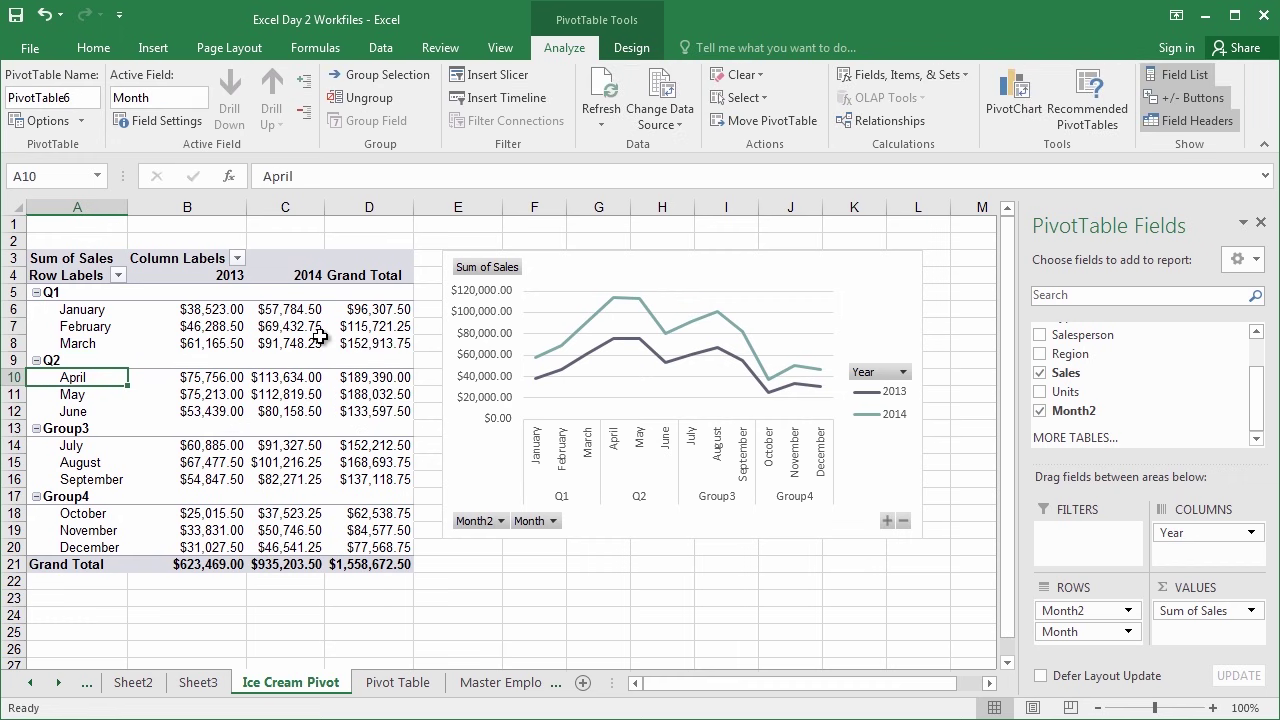
{"action": "key", "text": "Down"}
{"action": "key", "text": "Down"}
{"action": "key", "text": "Down"}
{"action": "type", "text": "Q3"}
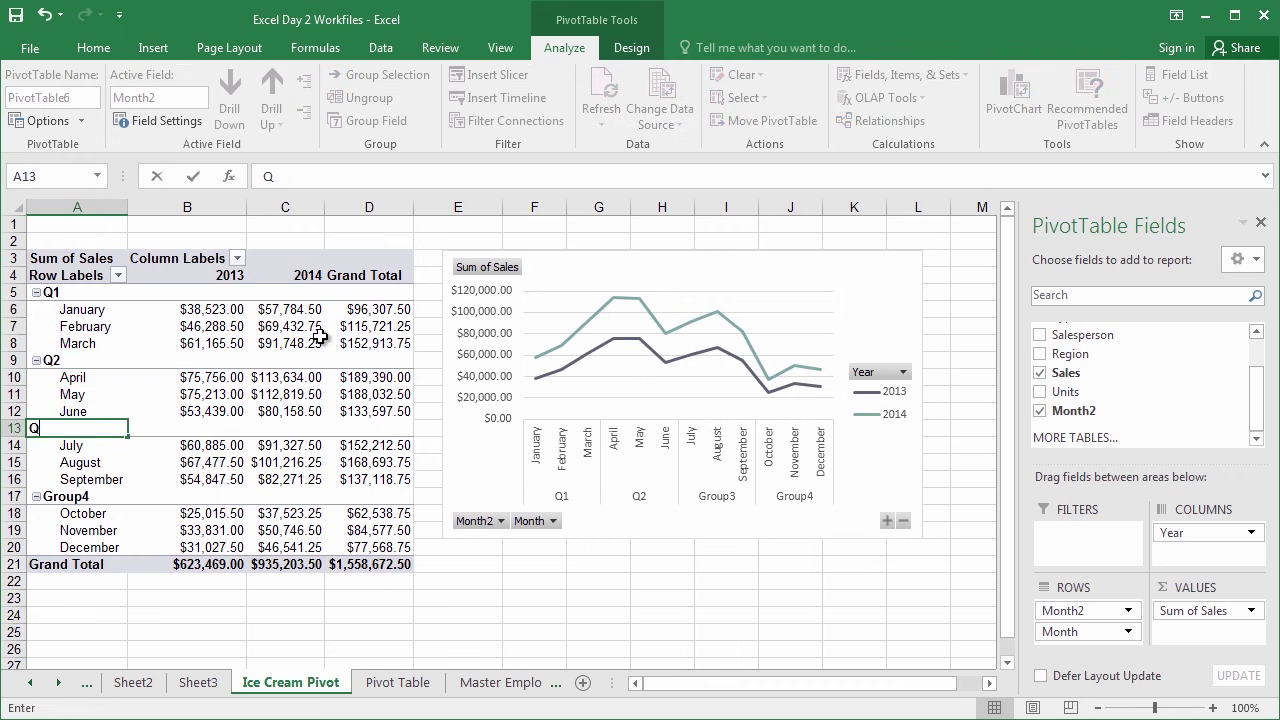
{"action": "key", "text": "Return"}
{"action": "key", "text": "Down"}
{"action": "key", "text": "Down"}
{"action": "key", "text": "Down"}
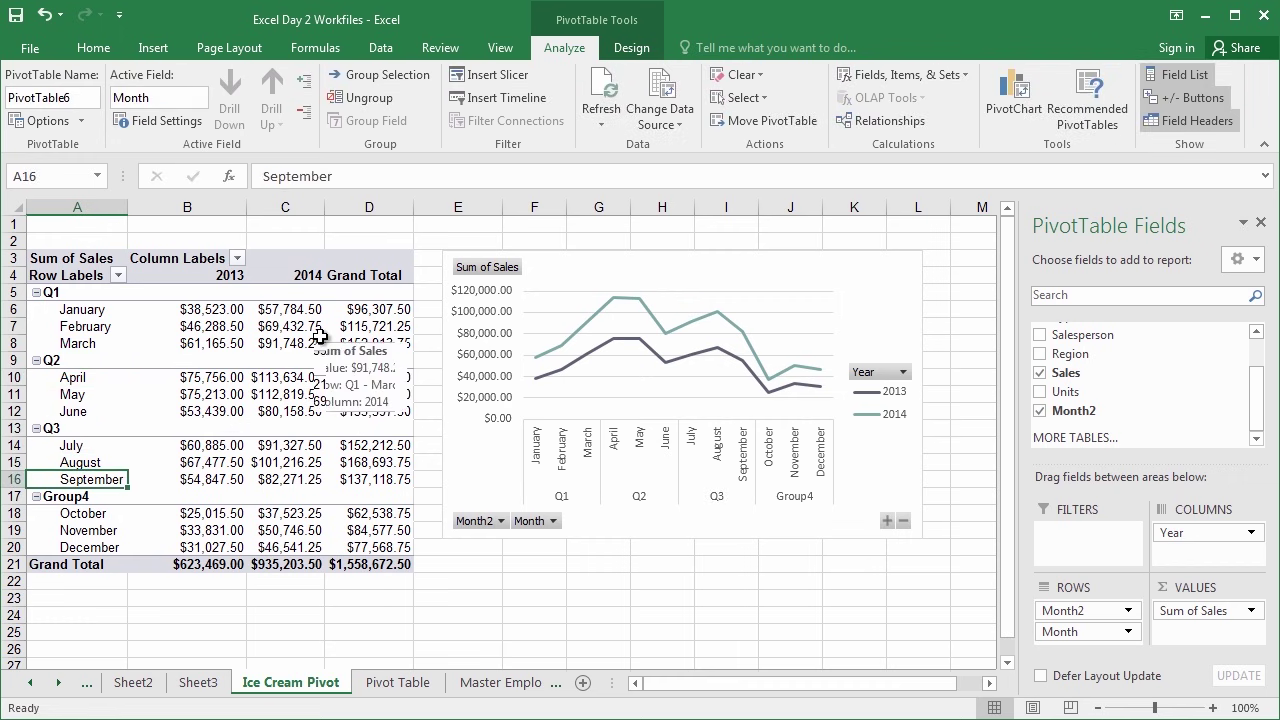
{"action": "type", "text": "Q4"}
{"action": "key", "text": "Return"}
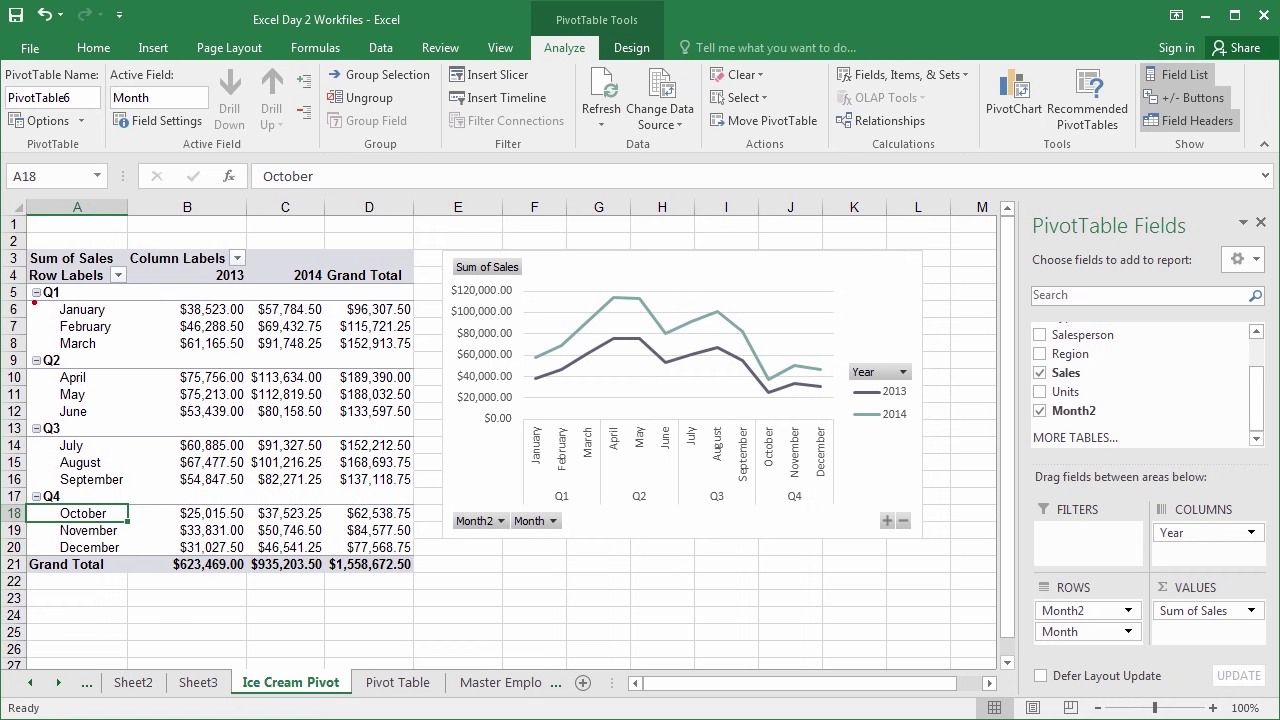
{"action": "left_click_drag", "start_coordinate": [34, 300], "coordinate": [65, 383]}
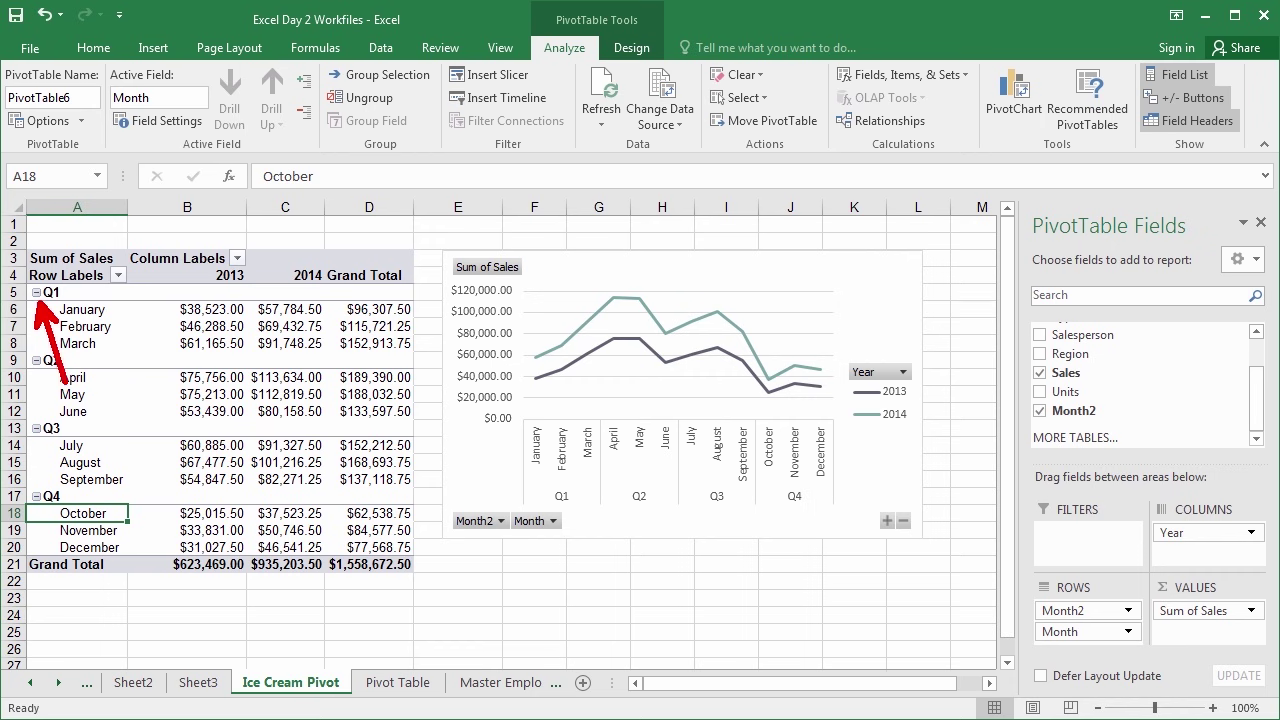
{"action": "key", "text": "Escape"}
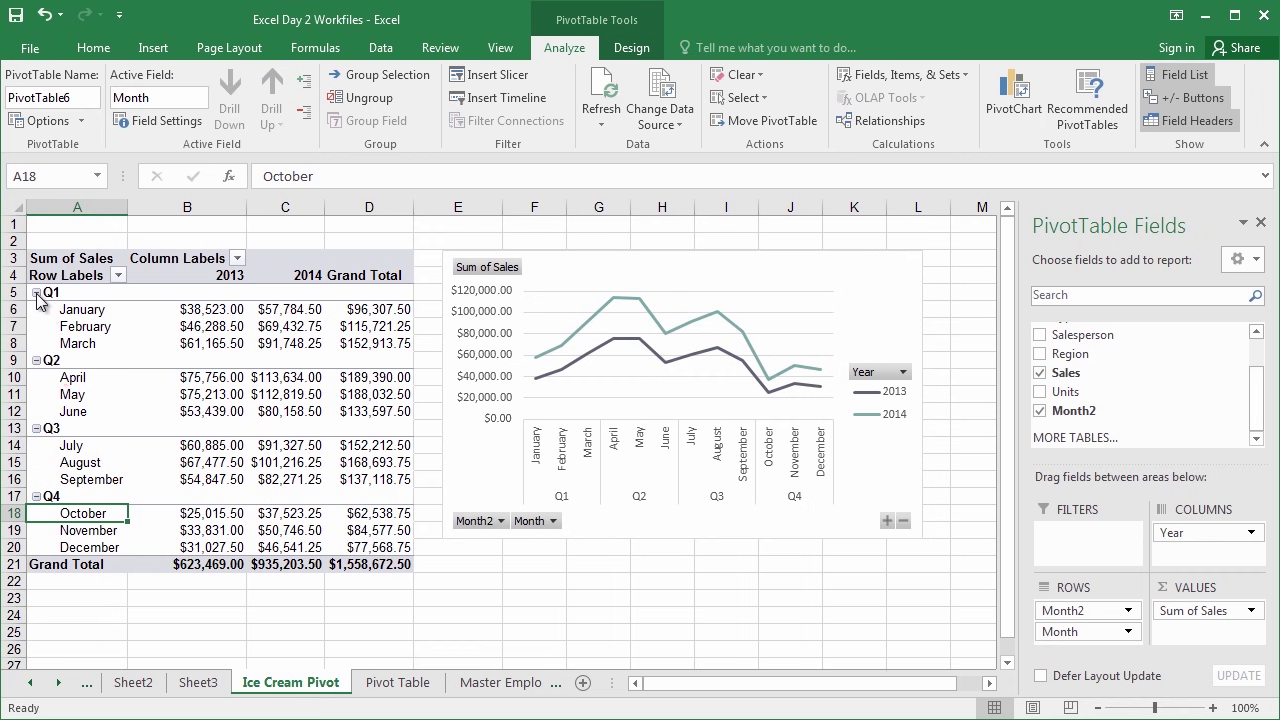
{"action": "left_click", "coordinate": [36, 293]}
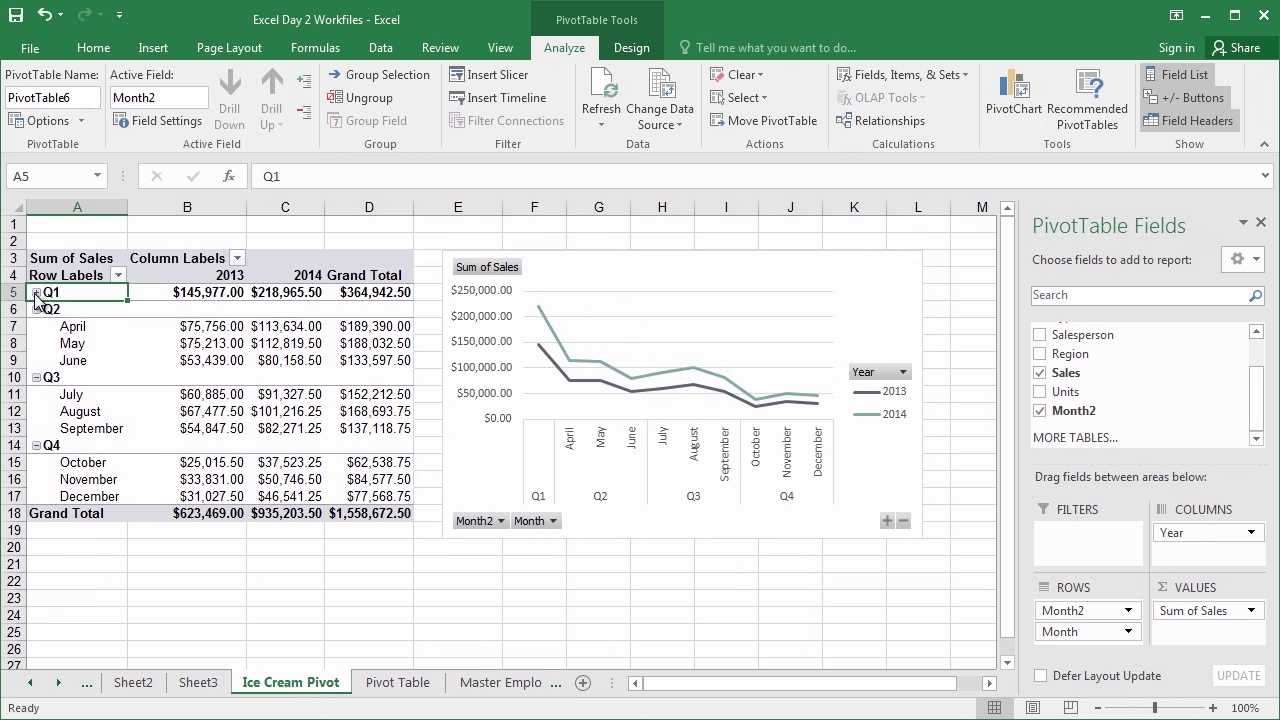
{"action": "left_click", "coordinate": [36, 293]}
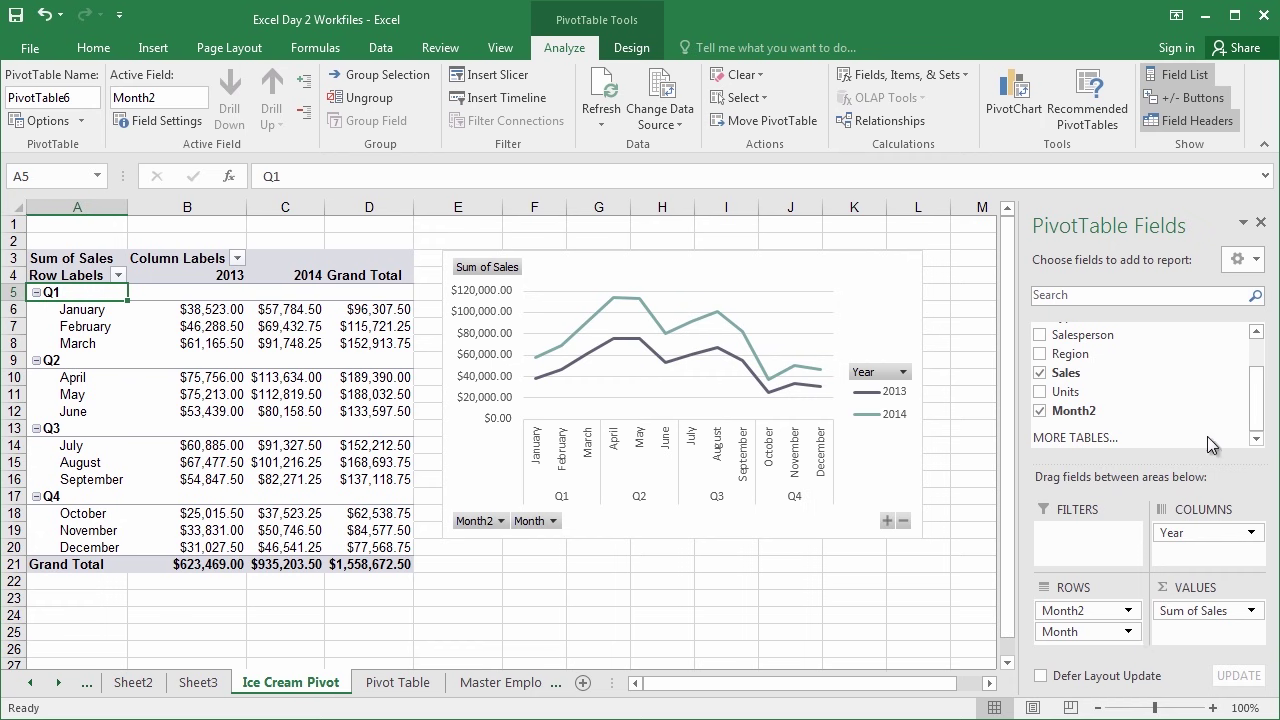
Step: Drag the Month field out of Rows to show quarterly totals, then re-add it
{"action": "left_click_drag", "start_coordinate": [1255, 415], "coordinate": [1253, 390]}
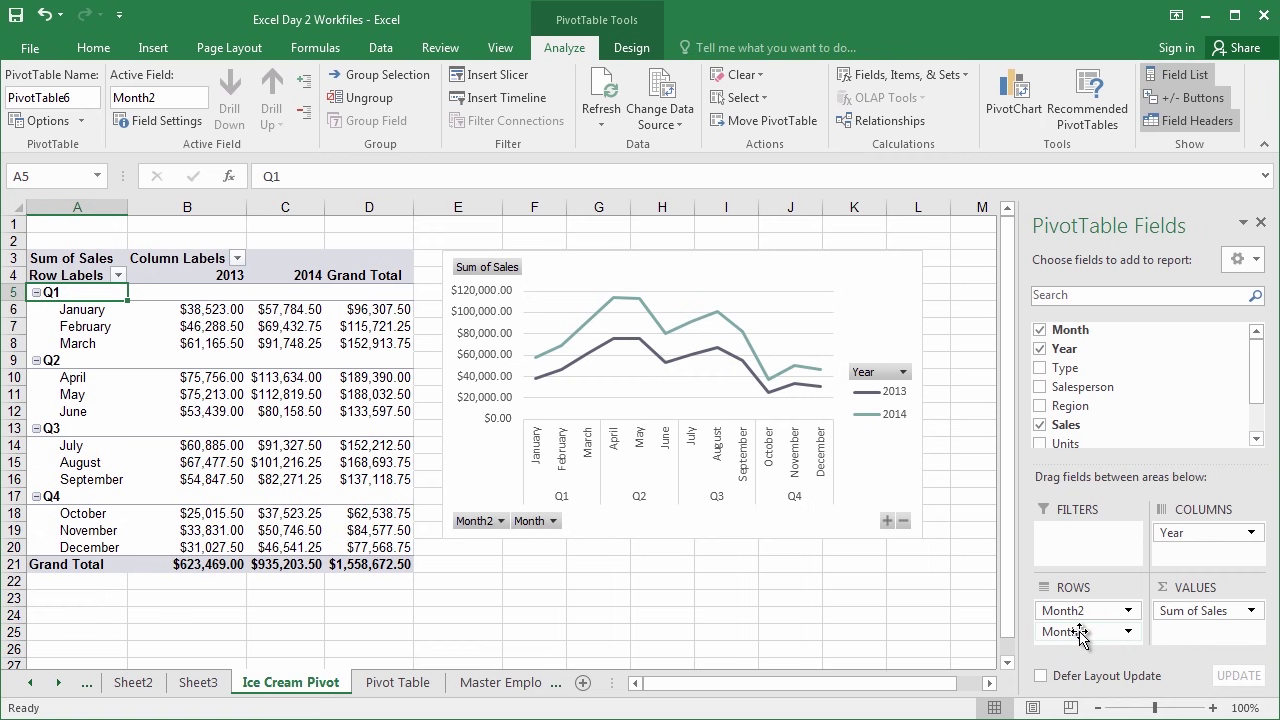
{"action": "left_click_drag", "start_coordinate": [1079, 631], "coordinate": [871, 580]}
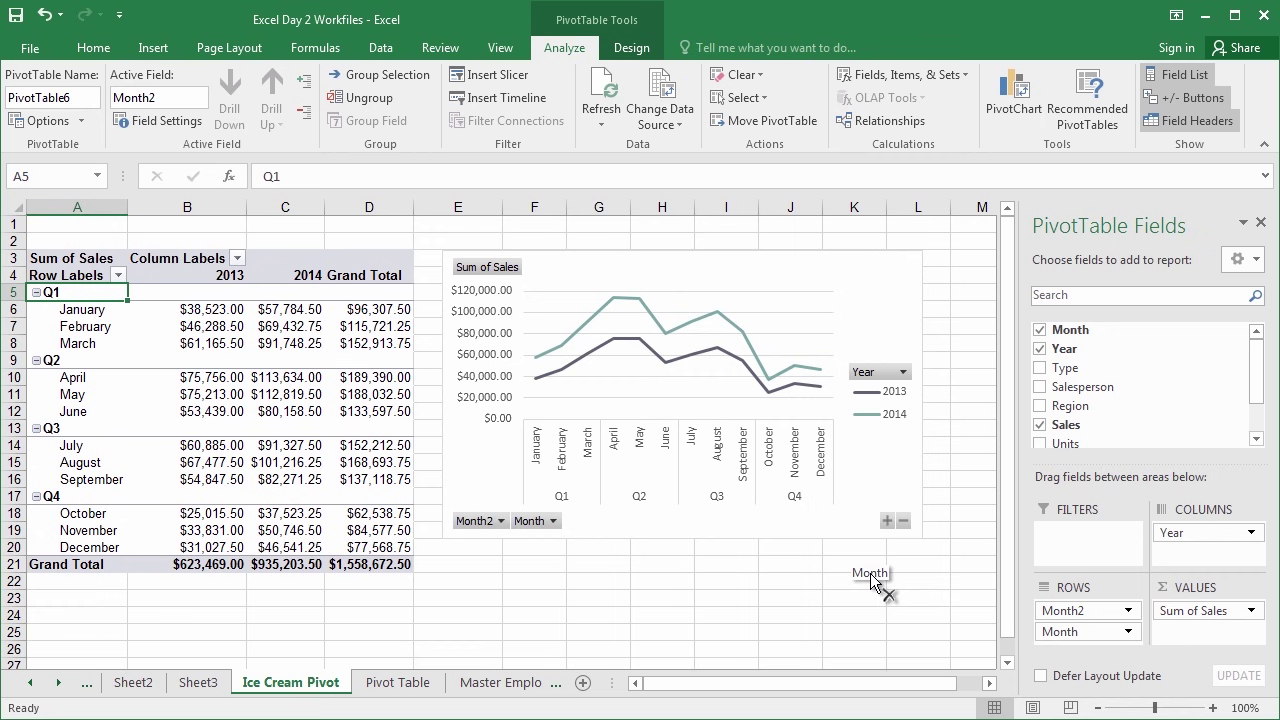
{"action": "left_click_drag", "start_coordinate": [871, 580], "coordinate": [870, 572]}
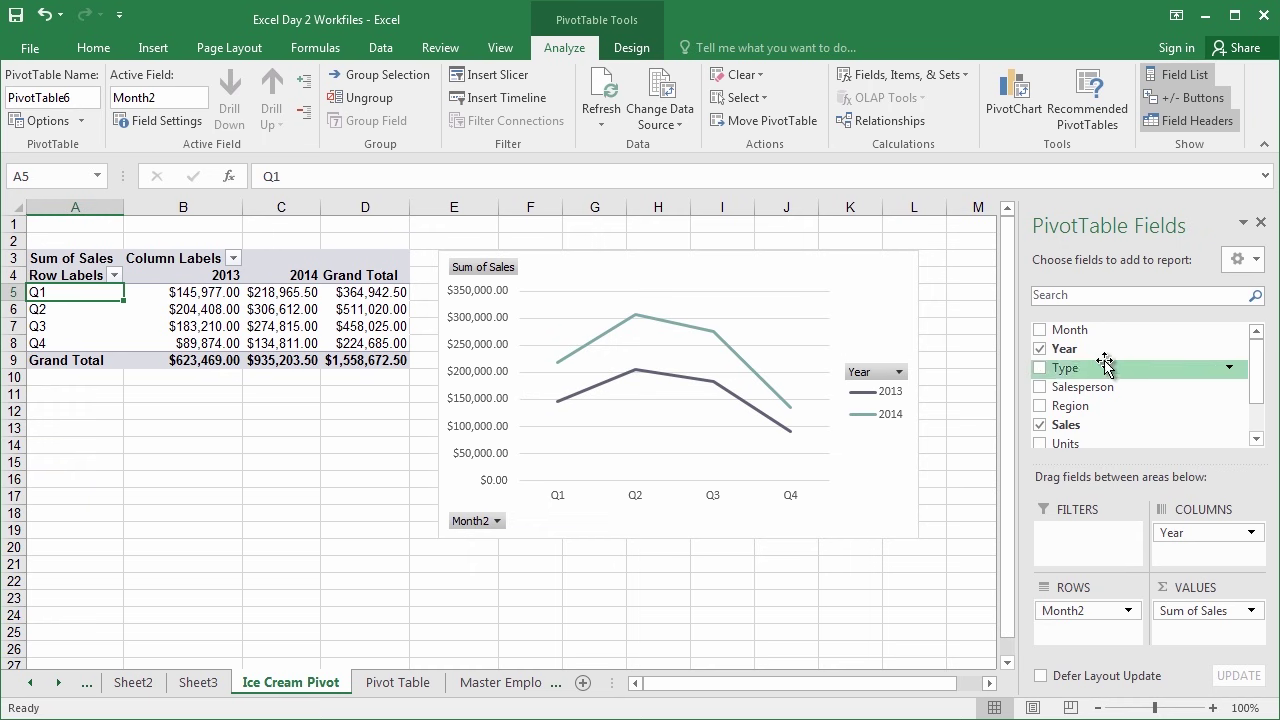
{"action": "left_click", "coordinate": [1040, 330]}
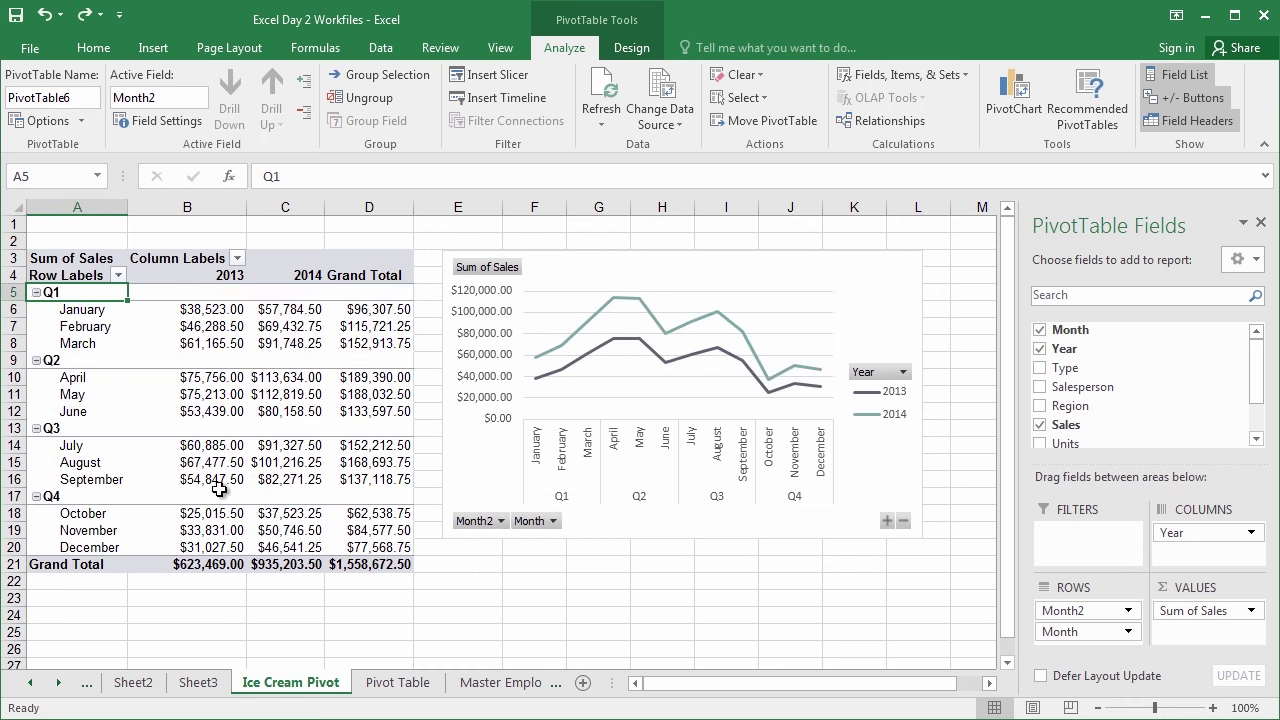
Step: Select one quarter's month labels, then February's 2013 sales value
{"action": "left_click_drag", "start_coordinate": [94, 312], "coordinate": [92, 484]}
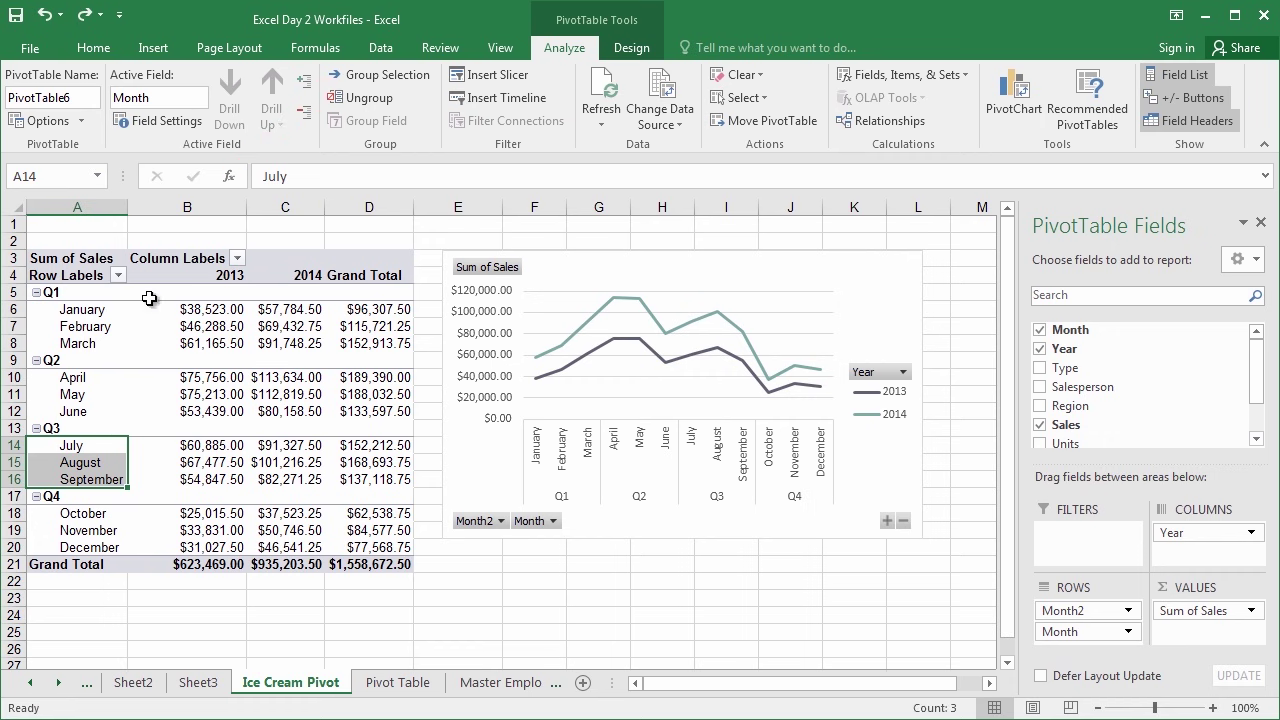
{"action": "left_click", "coordinate": [207, 330]}
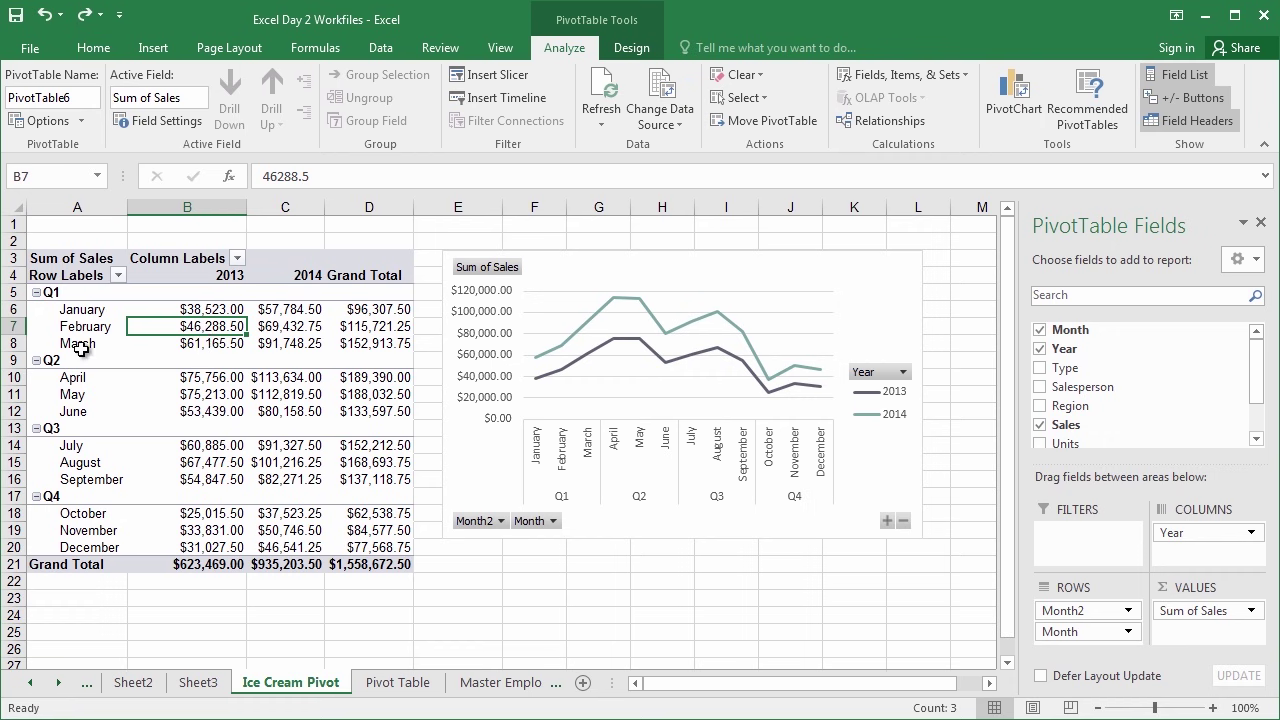